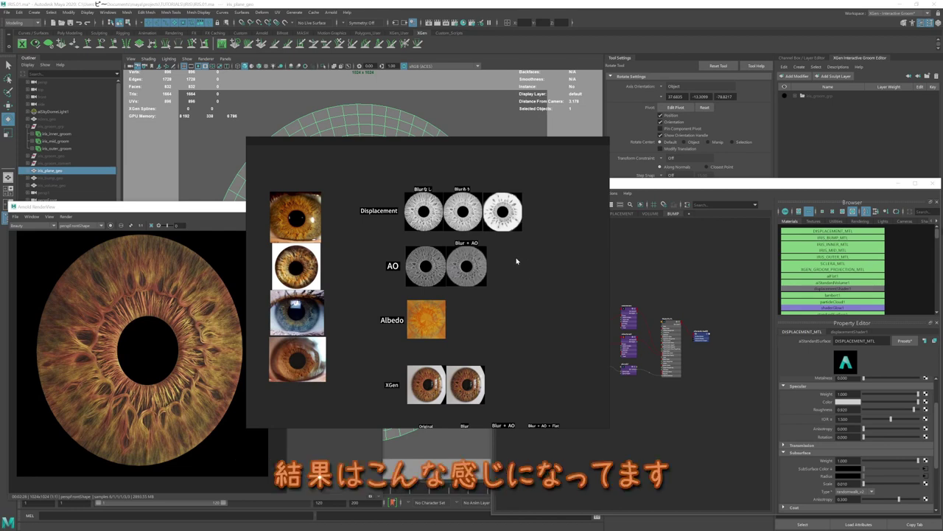
Step: Duplicate the eyeball sphere and delete every face except its front cap
scroll(544, 310, down, 3)
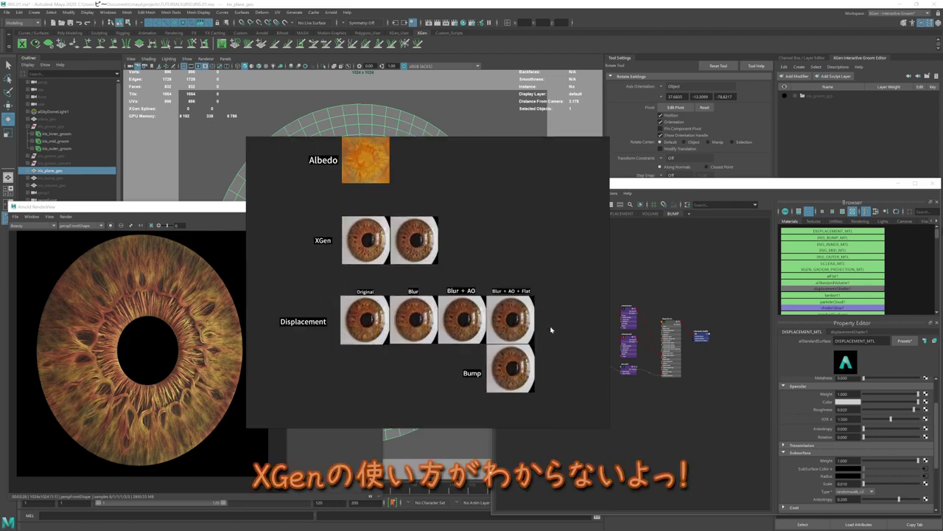
scroll(551, 329, down, 3)
scroll(548, 285, up, 2)
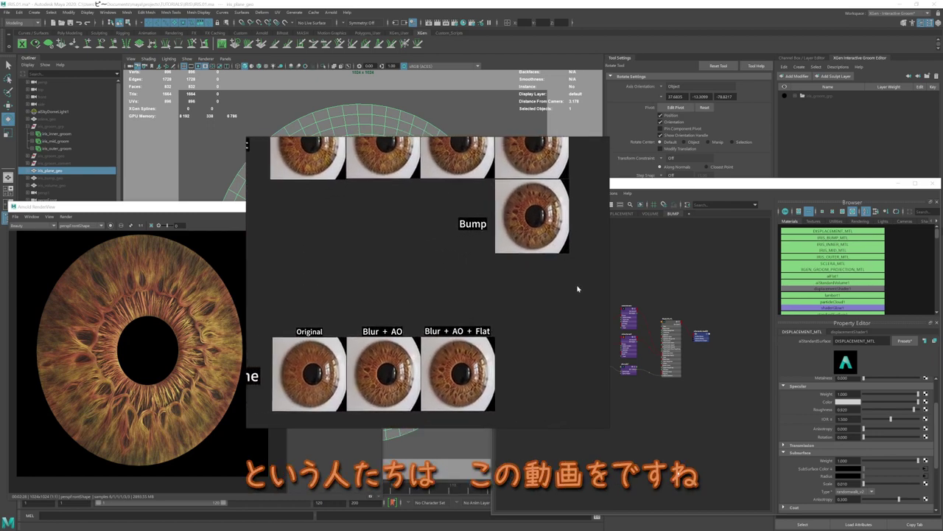
scroll(431, 321, down, 2)
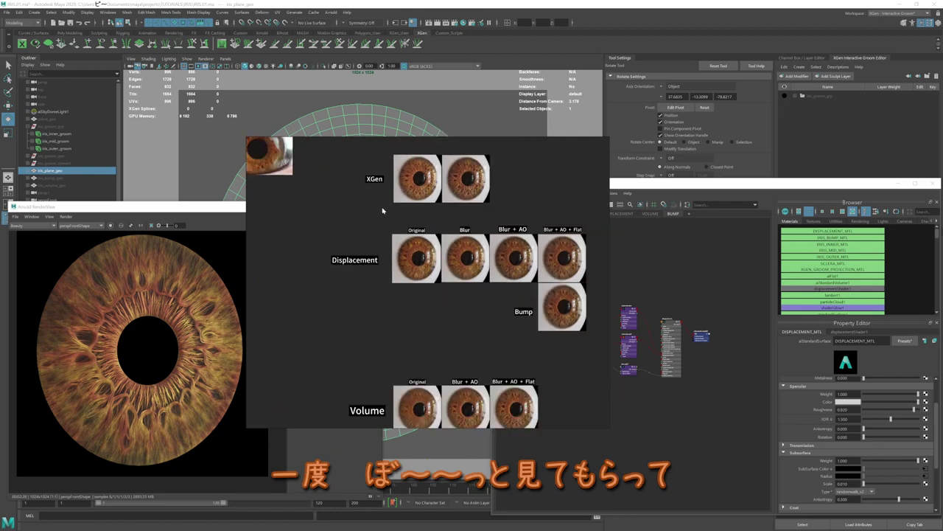
scroll(368, 295, up, 5)
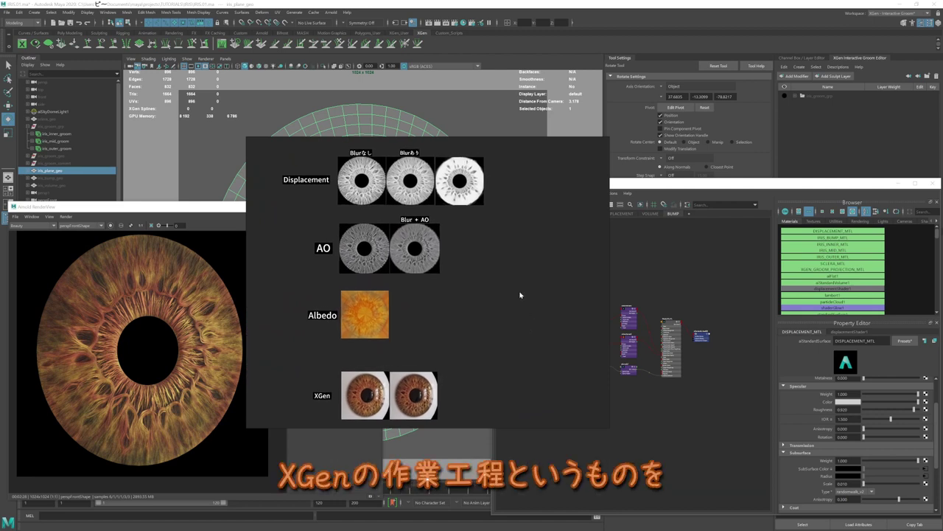
scroll(539, 339, down, 2)
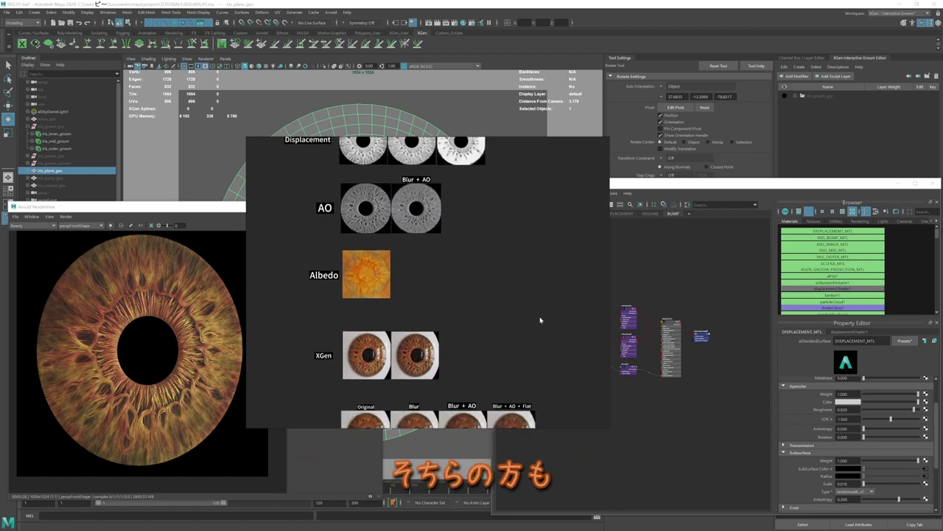
scroll(541, 320, down, 2)
scroll(412, 337, up, 3)
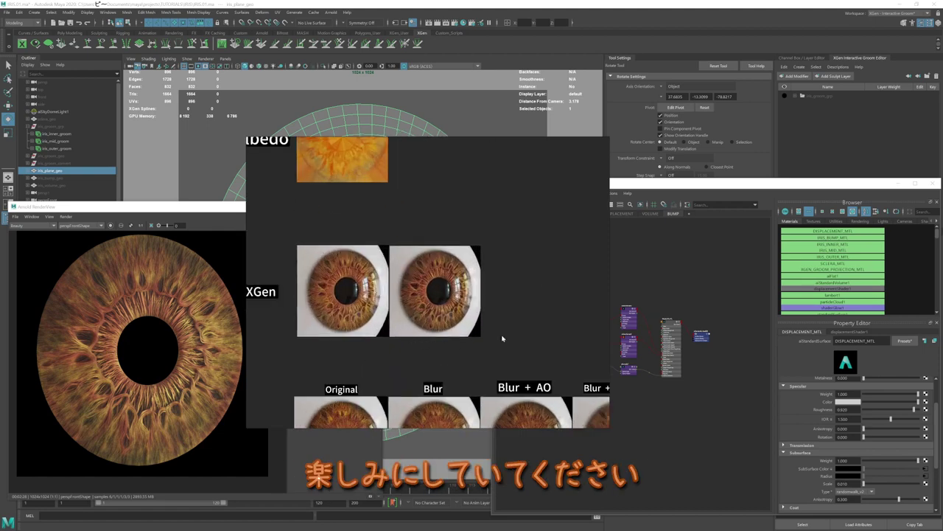
scroll(502, 338, up, 2)
scroll(455, 331, up, 2)
scroll(450, 320, up, 1)
scroll(407, 305, up, 3)
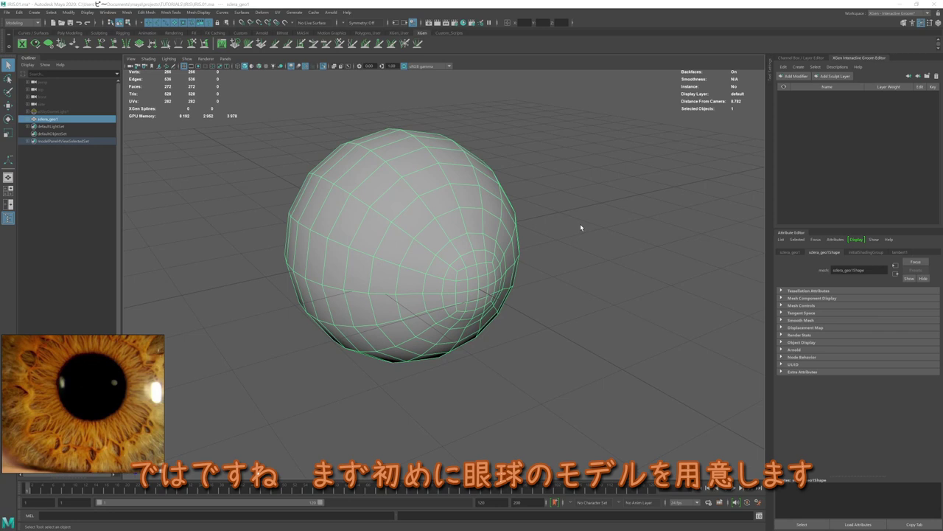
mouse_move(581, 227)
alt+mouse_down()
mouse_move(561, 236)
mouse_move(550, 223)
mouse_move(522, 263)
alt+mouse_up()
scroll(500, 265, up, 2)
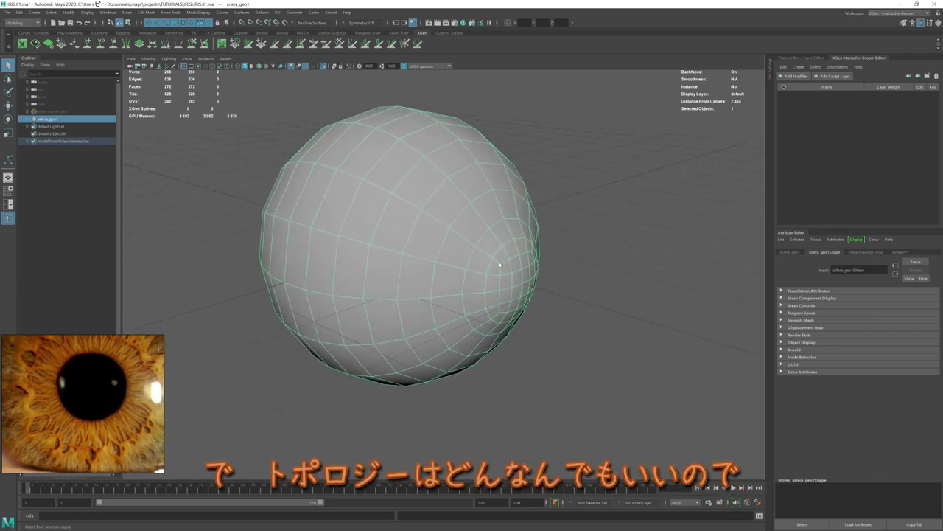
key(ctrl+d)
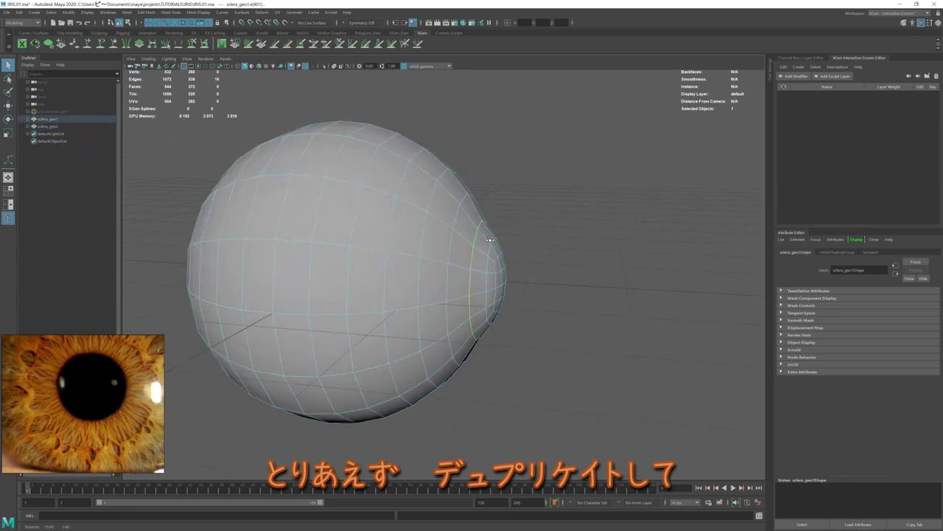
right_drag(543, 201, 526, 310)
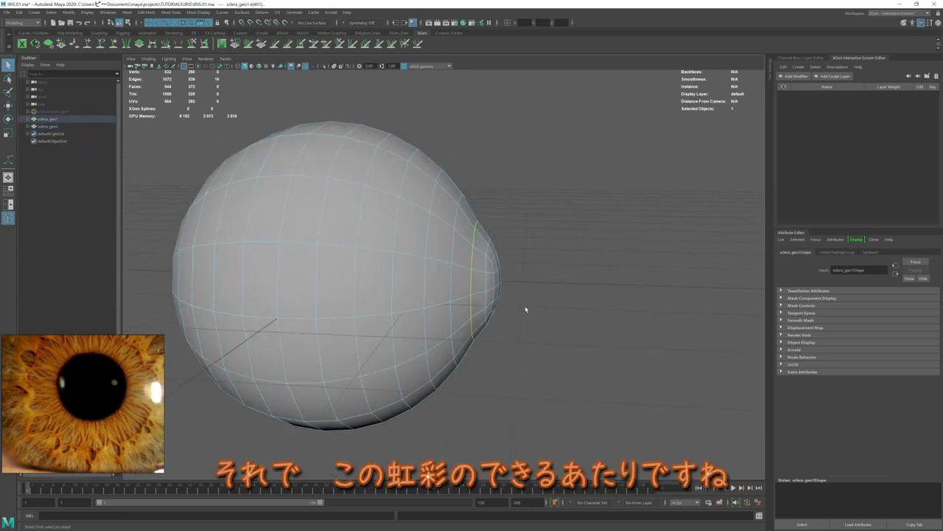
click(398, 250)
key(Delete)
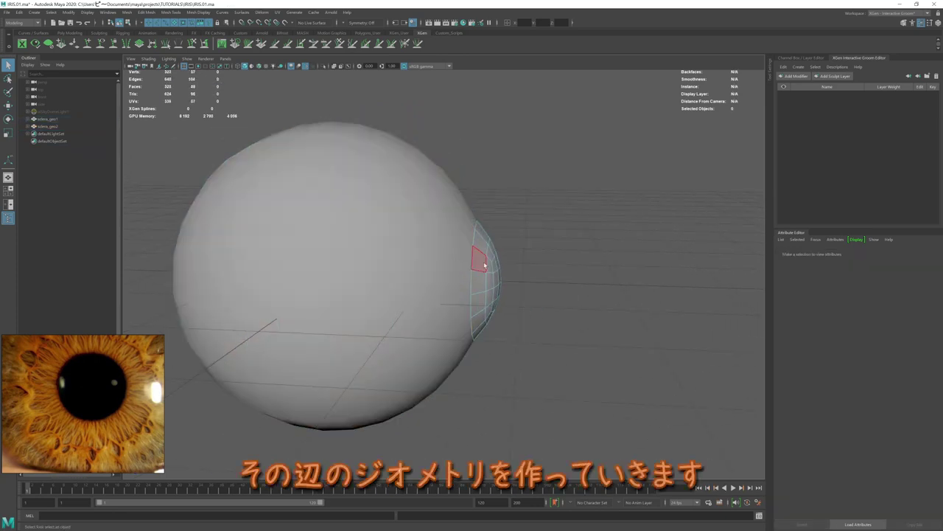
Step: Isolate the front cap and extrude its border edge loop outward
click(487, 258)
key(ctrl+1)
key(F10)
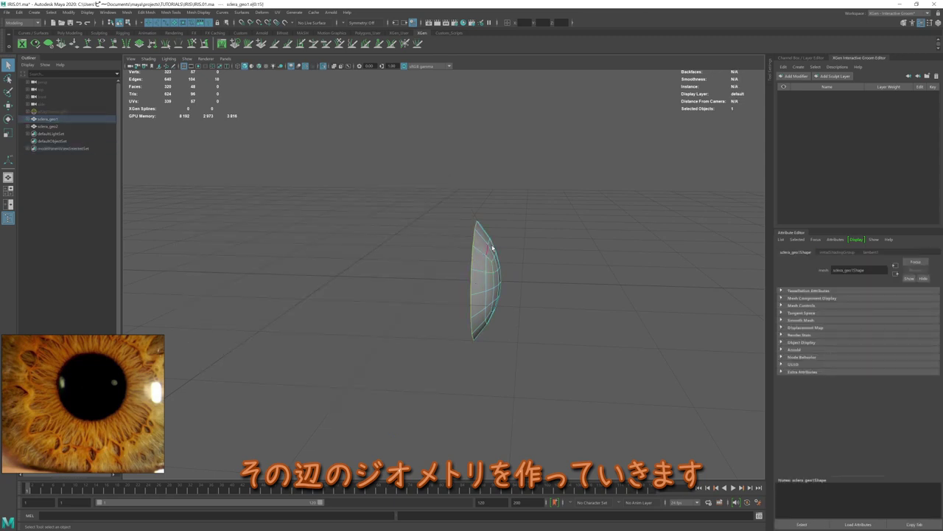
double_click(494, 250)
key(ctrl+e)
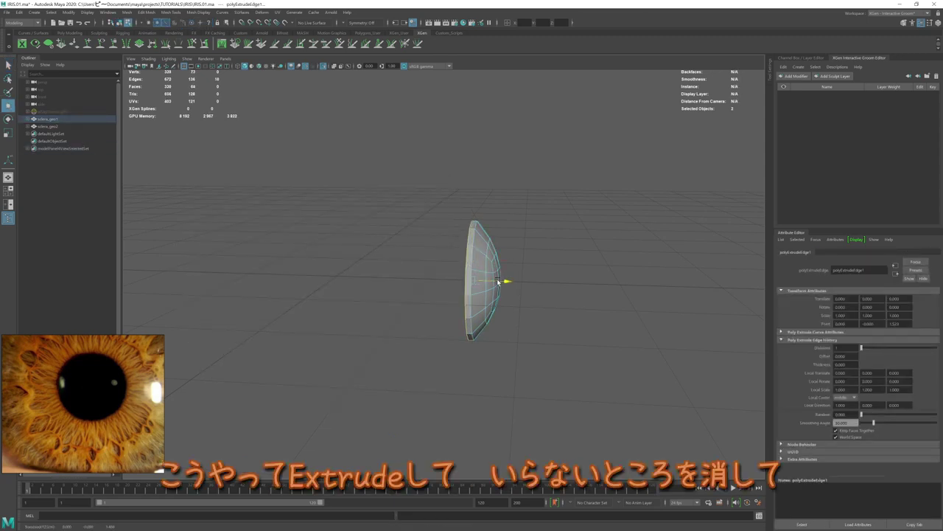
Step: Delete the cap faces so only the thin extruded ring remains
key(F11)
drag(417, 127, 594, 372)
key(Delete)
key(F8)
Step: Make two copies of the ring and scale them down to nest inside the outer ring
key(ctrl+d)
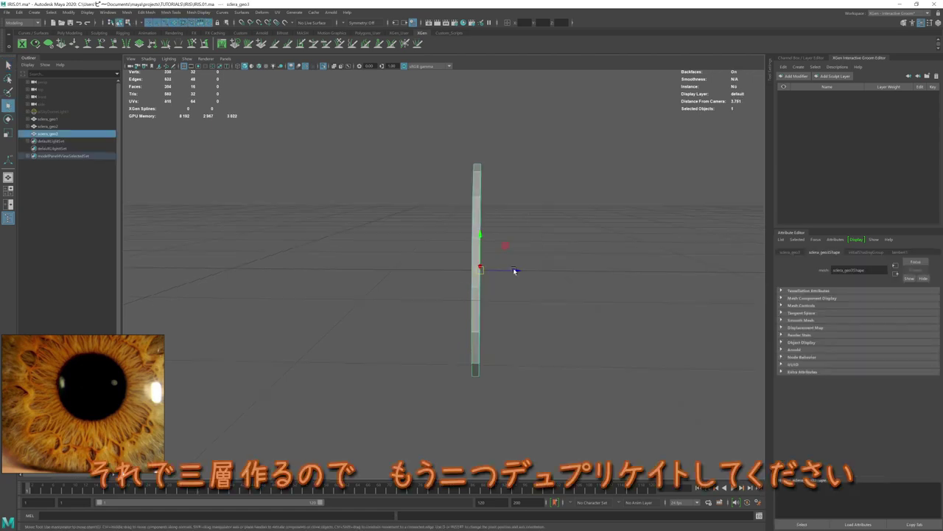
key(ctrl+d)
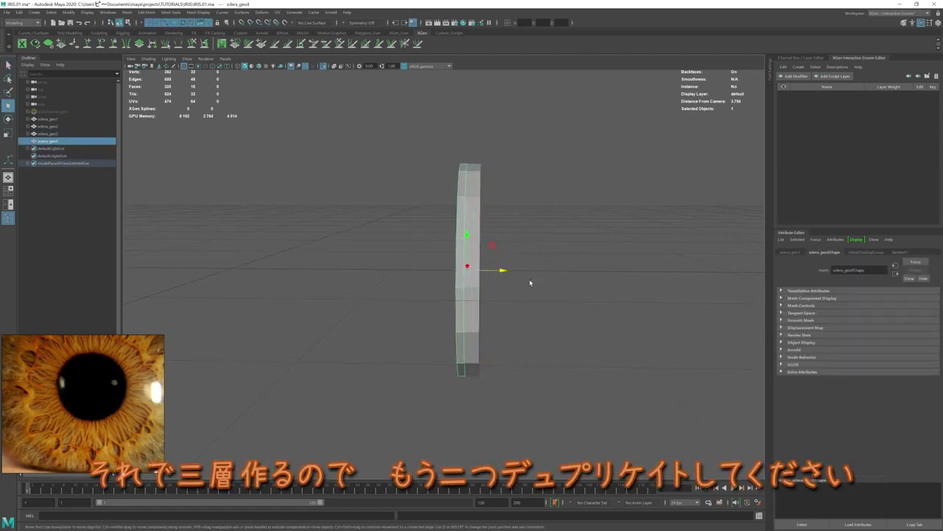
alt+drag(530, 280, 521, 273)
key(q)
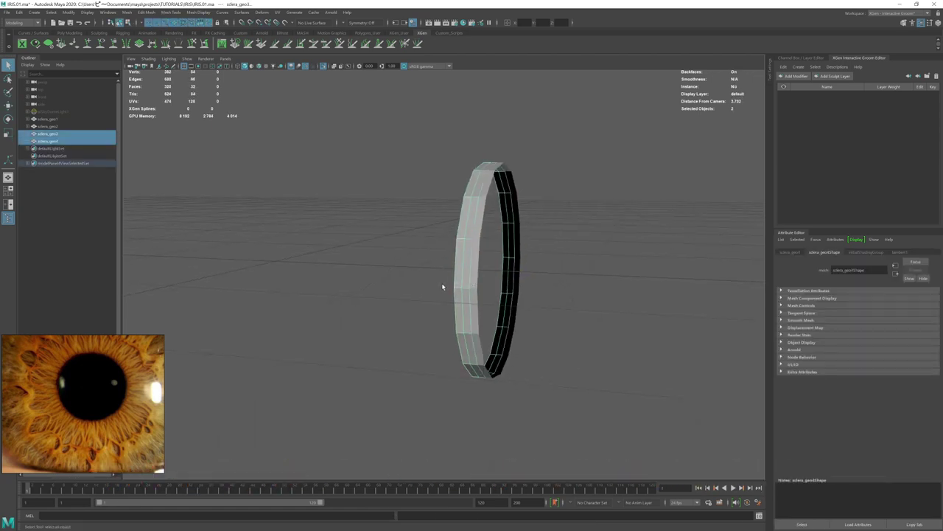
shift+click(520, 284)
key(r)
drag(528, 272, 451, 270)
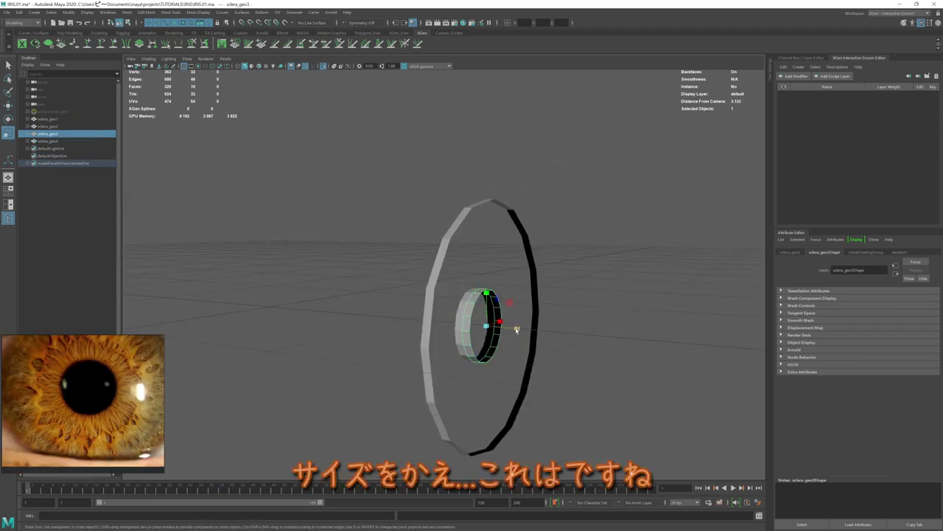
drag(501, 324, 503, 330)
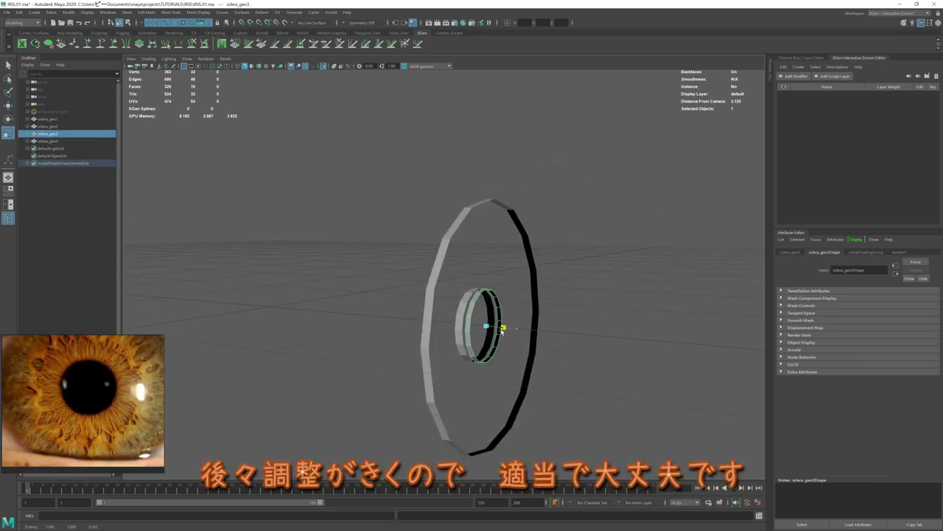
Step: Slide the innermost ring along its axis and check the three nested rings face-on
click(502, 329)
key(w)
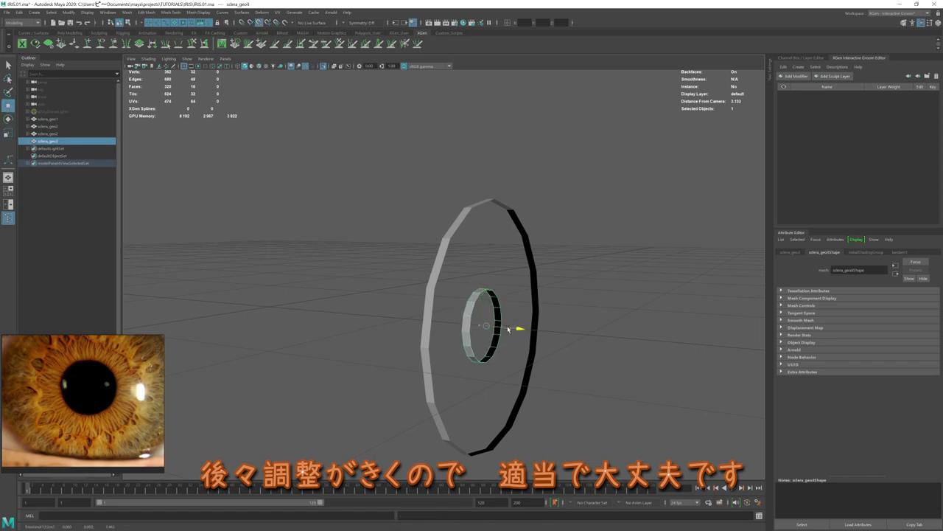
mouse_move(508, 329)
mouse_down()
mouse_move(516, 328)
mouse_move(381, 266)
mouse_up()
click(451, 296)
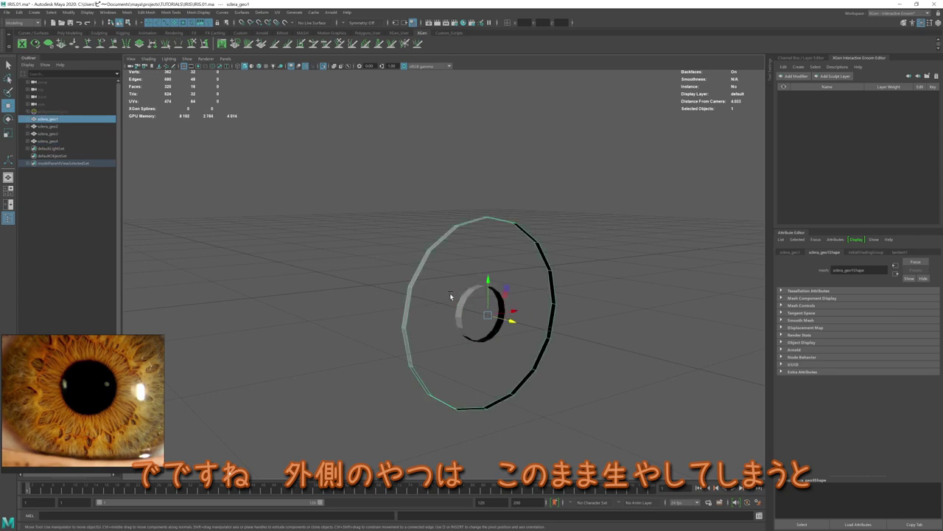
alt+drag(452, 288, 516, 310)
mouse_move(443, 273)
shift+mouse_down()
mouse_move(543, 357)
mouse_move(455, 324)
mouse_move(546, 328)
mouse_move(523, 331)
shift+mouse_up()
click(542, 322)
Step: Create XGen interactive groom splines on the small inner ring
click(490, 316)
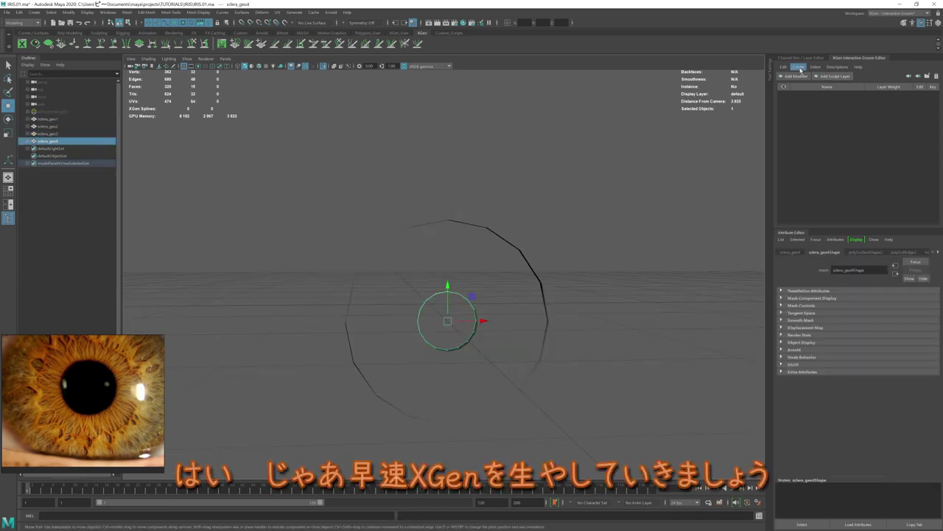
click(798, 67)
click(804, 76)
drag(458, 219, 583, 175)
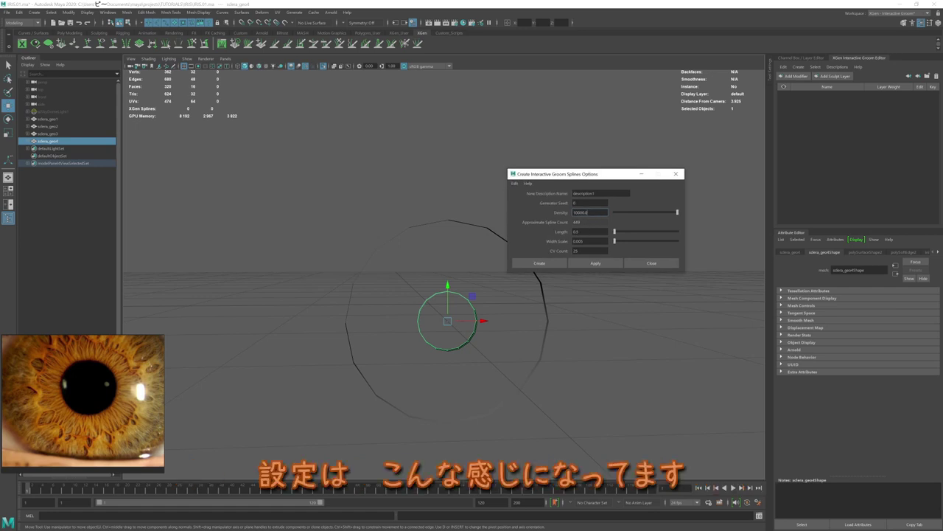
click(540, 264)
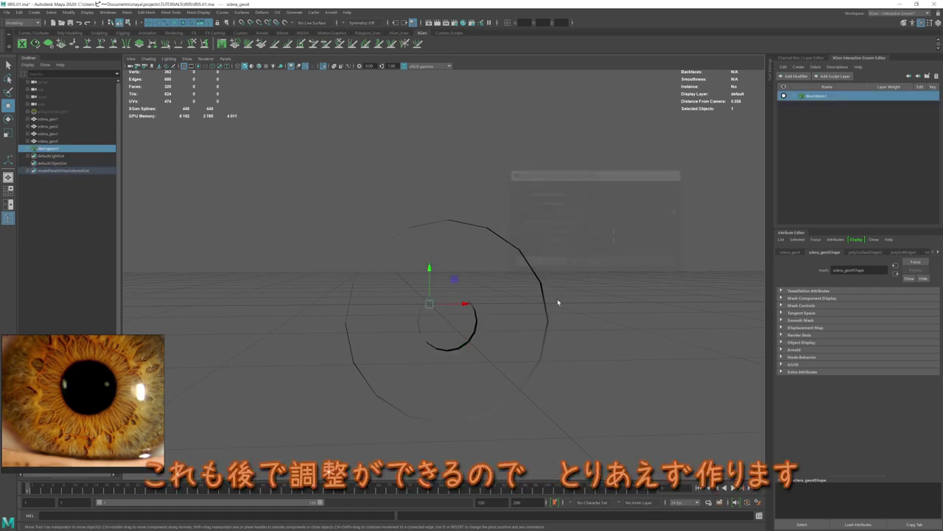
Step: Lower the groom's scale modifier to about 0.9 to shorten the splines
click(828, 125)
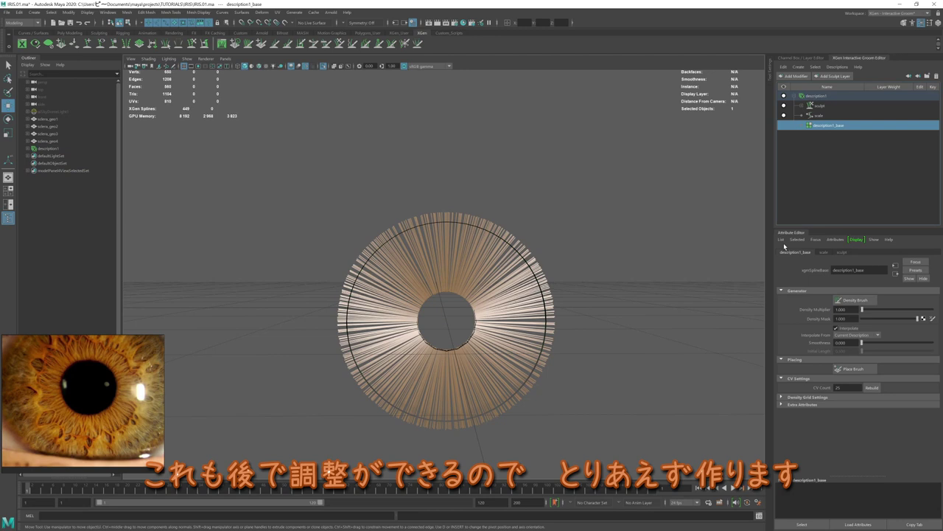
click(819, 116)
drag(861, 314, 848, 314)
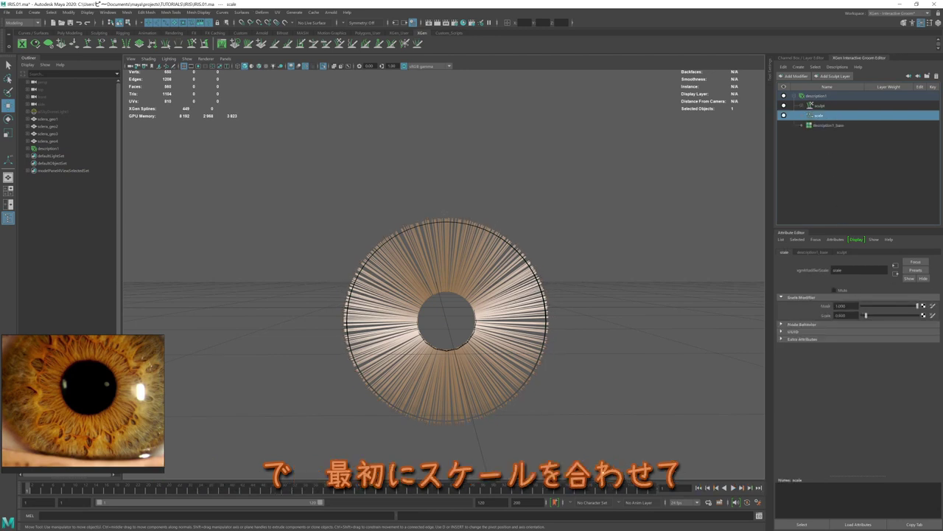
click(816, 96)
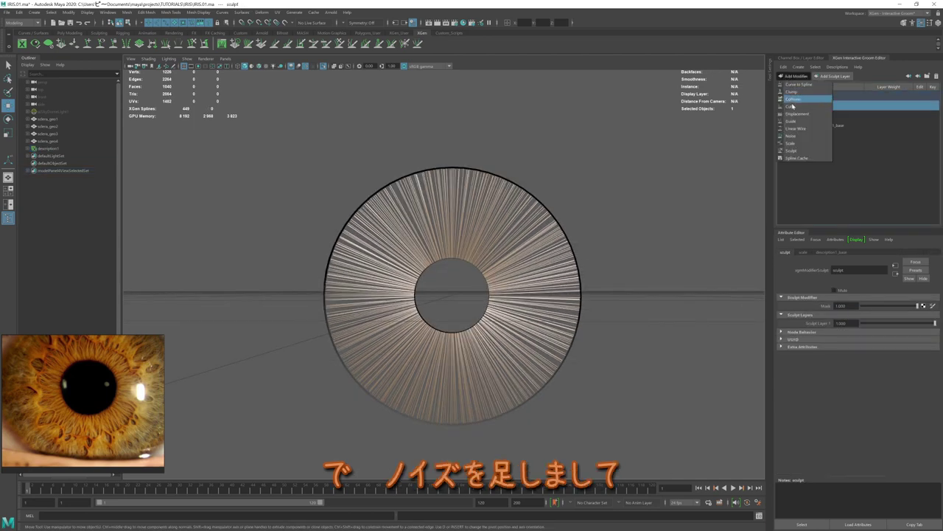
Step: Add a noise modifier with Preserve Length 100, strength 0.130 and a ramp point along the strands
click(783, 106)
click(819, 106)
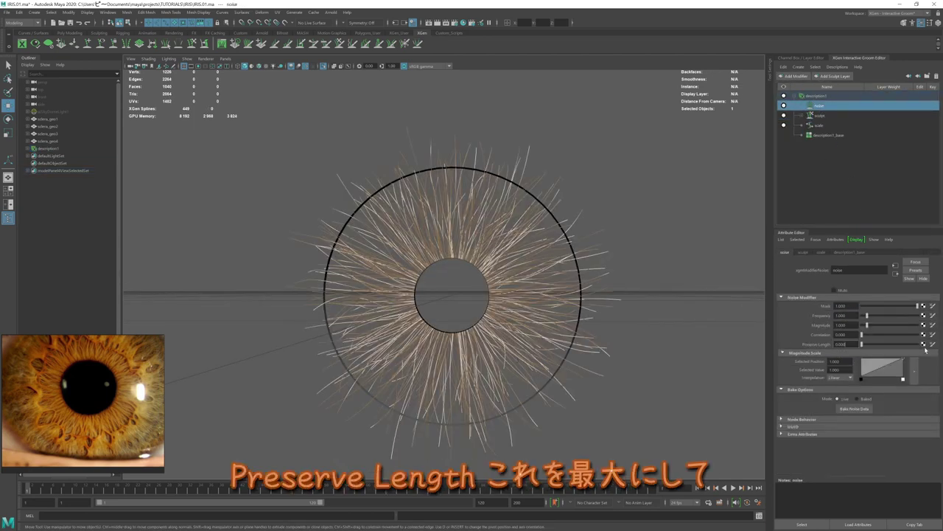
drag(868, 345, 921, 345)
drag(867, 325, 920, 316)
drag(863, 325, 861, 325)
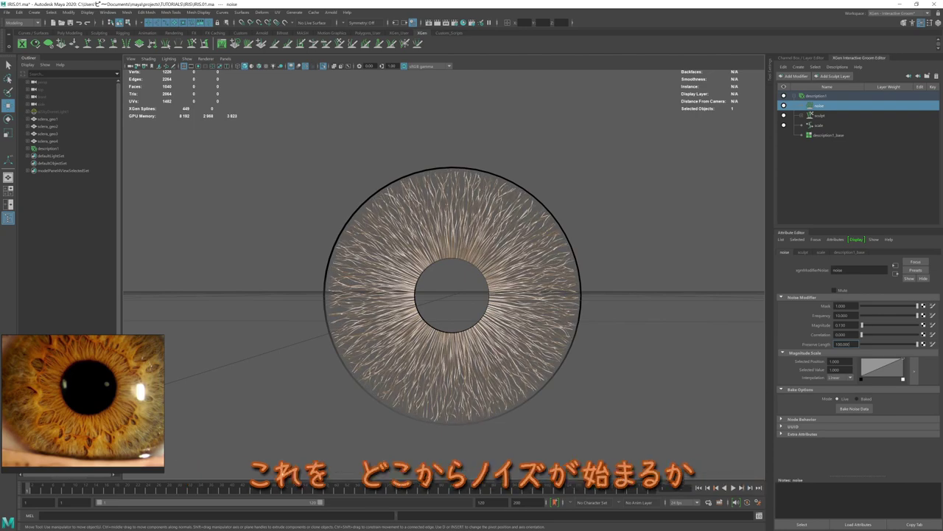
drag(866, 375, 880, 360)
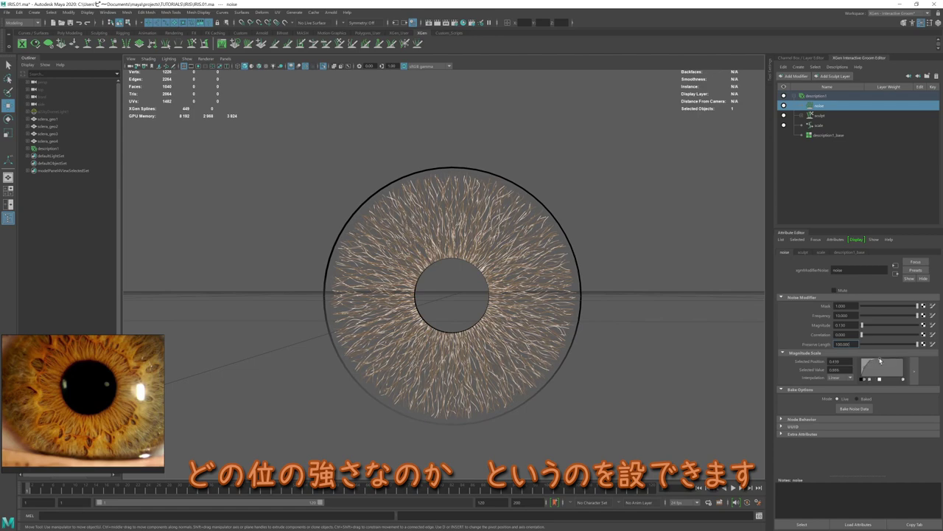
Step: Set the groom's Density Multiplier to 3 for 1301 splines
click(829, 135)
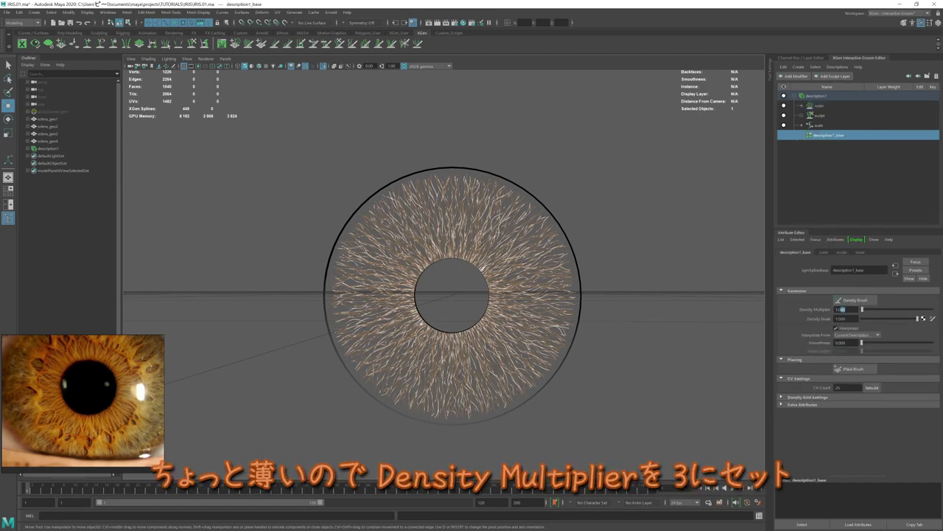
double_click(840, 309)
text(3)
key(Return)
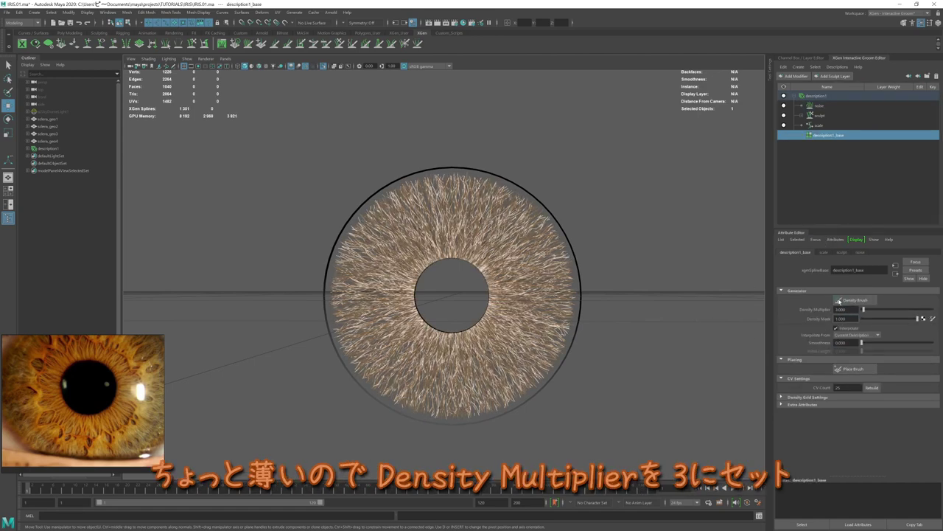
click(818, 125)
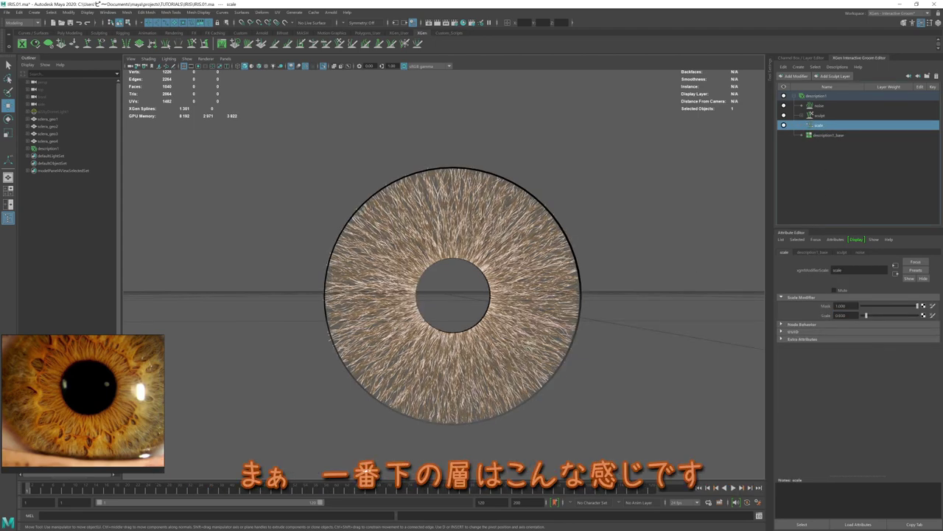
Step: Create a second groom of 253 thicker, sparser splines on the middle iris ring
mouse_move(634, 295)
alt+mouse_down()
mouse_move(628, 297)
mouse_move(666, 295)
alt+mouse_up()
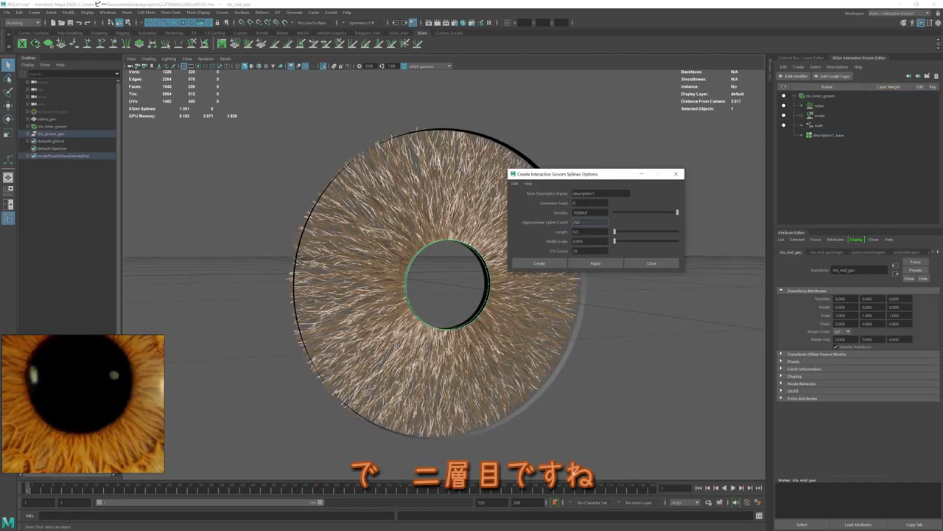
click(548, 263)
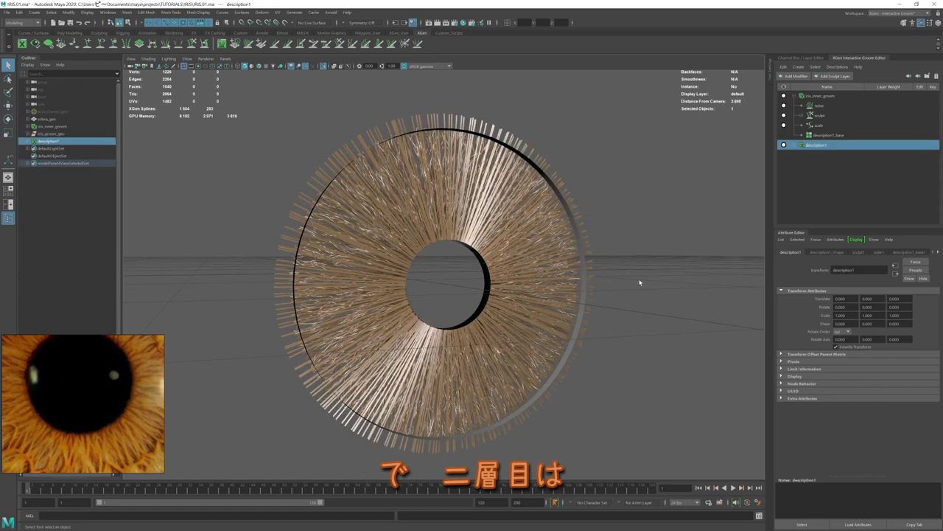
alt+drag(614, 257, 606, 260)
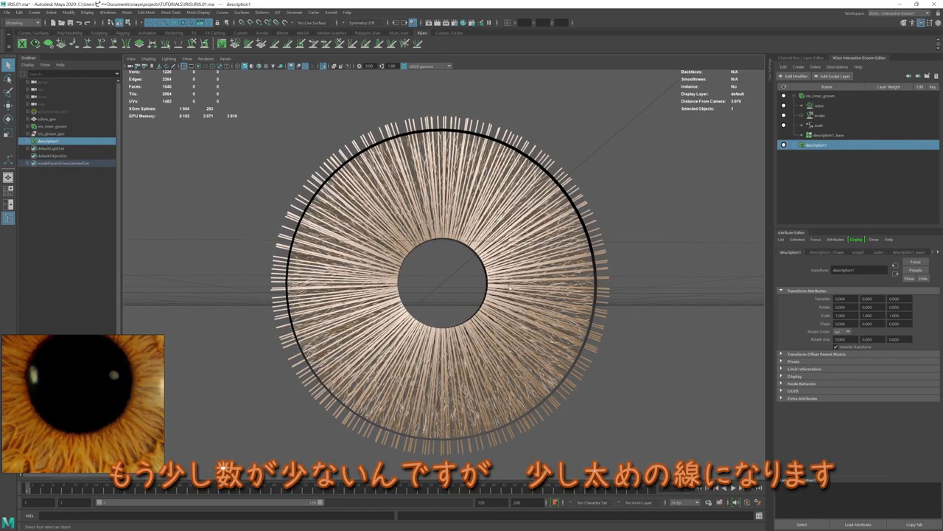
mouse_move(510, 288)
alt+mouse_down()
mouse_move(652, 240)
mouse_move(636, 238)
alt+mouse_up()
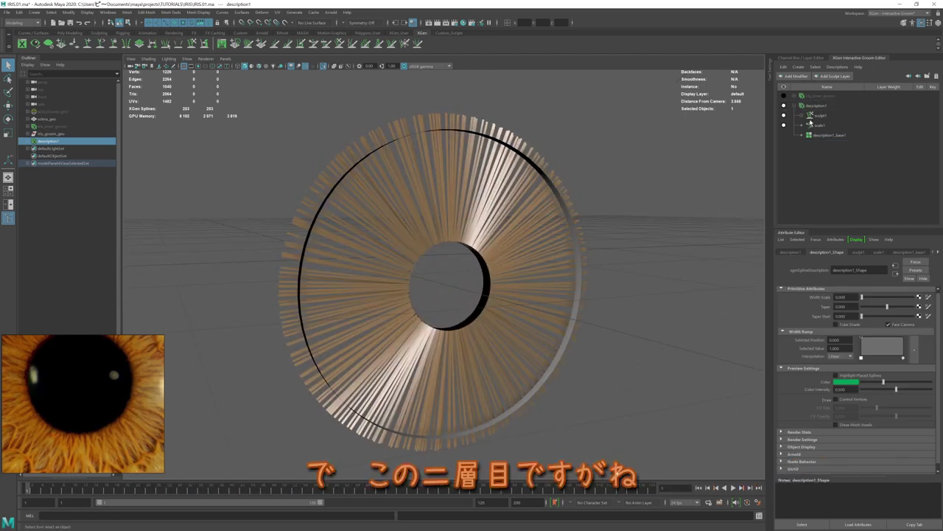
Step: Map a 2D Noise texture to the strand Width Scale with Amplitude 0
click(819, 116)
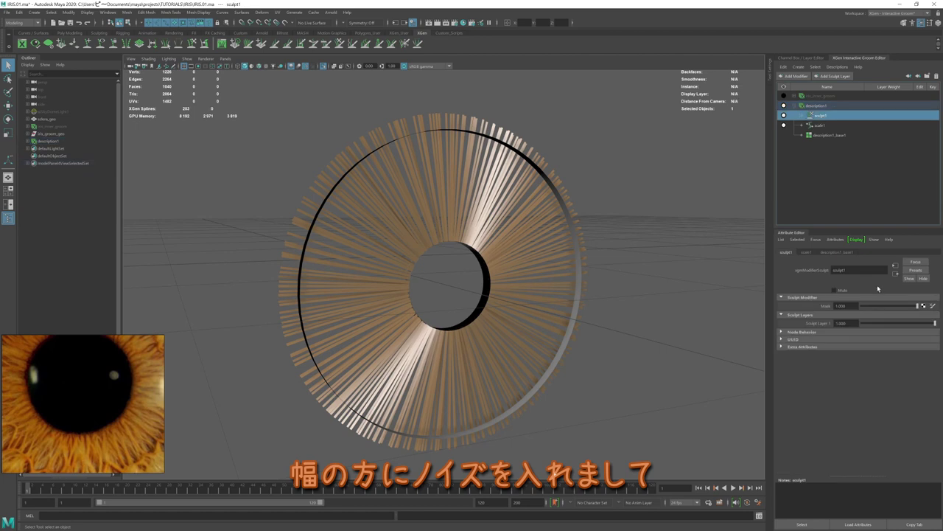
click(817, 107)
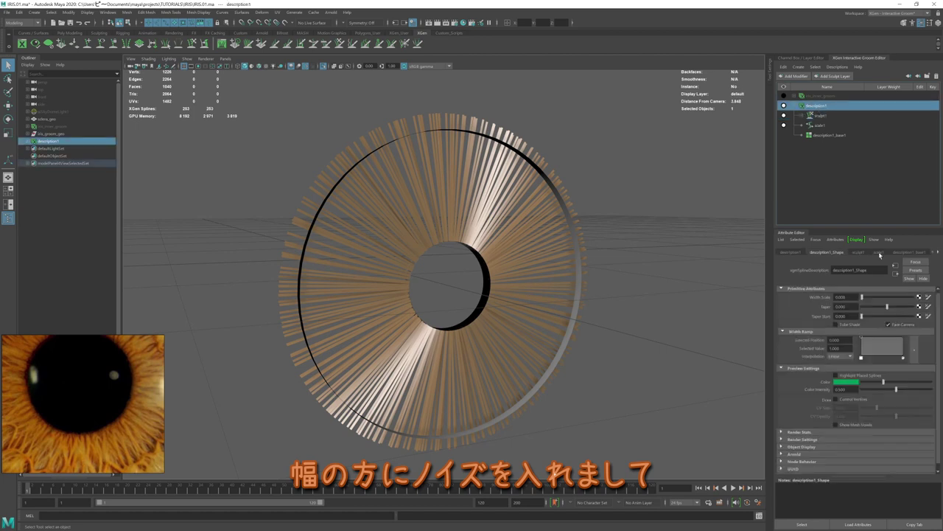
click(919, 297)
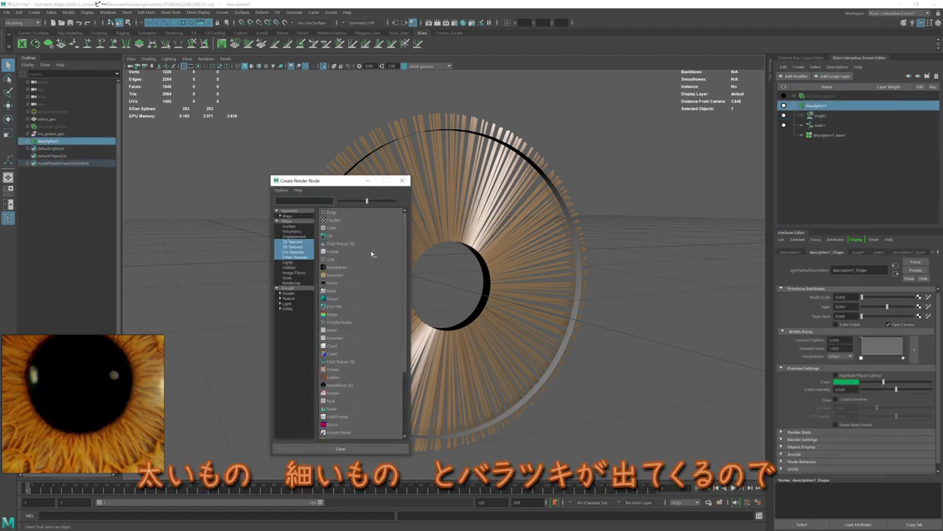
click(331, 290)
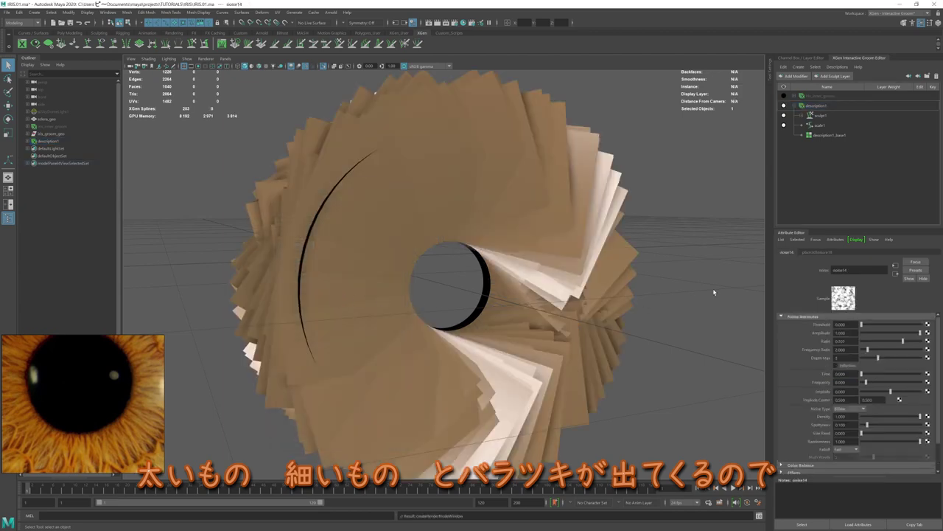
double_click(840, 332)
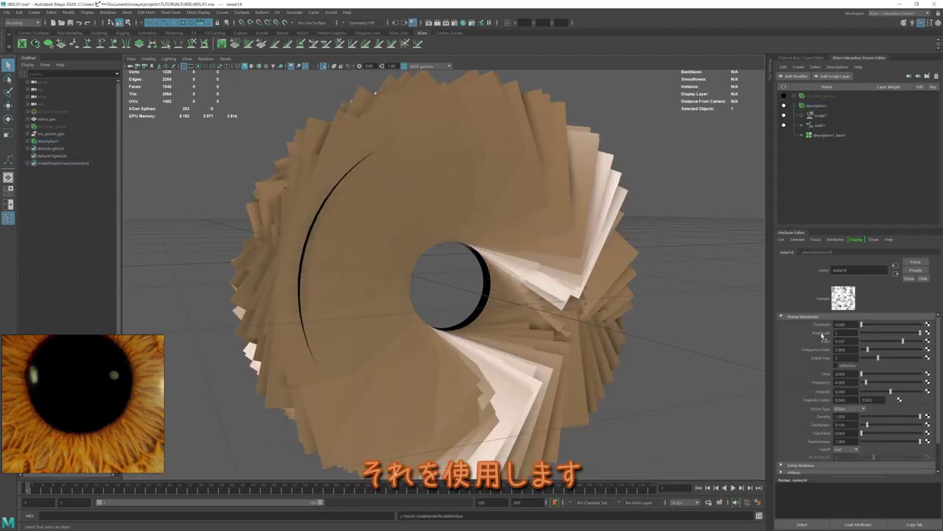
key(Return)
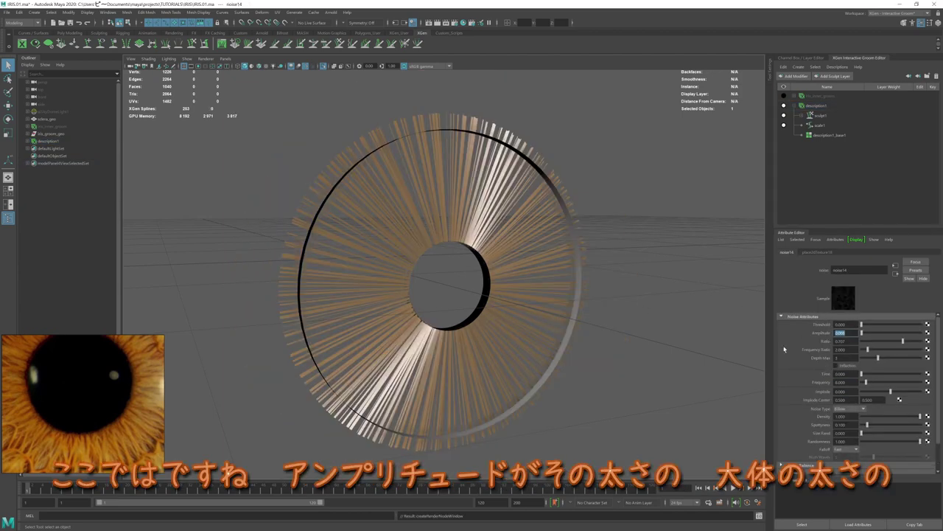
Step: Lower the width noise Ratio, raise its Frequency, then add a Noise modifier
alt+drag(611, 337, 737, 339)
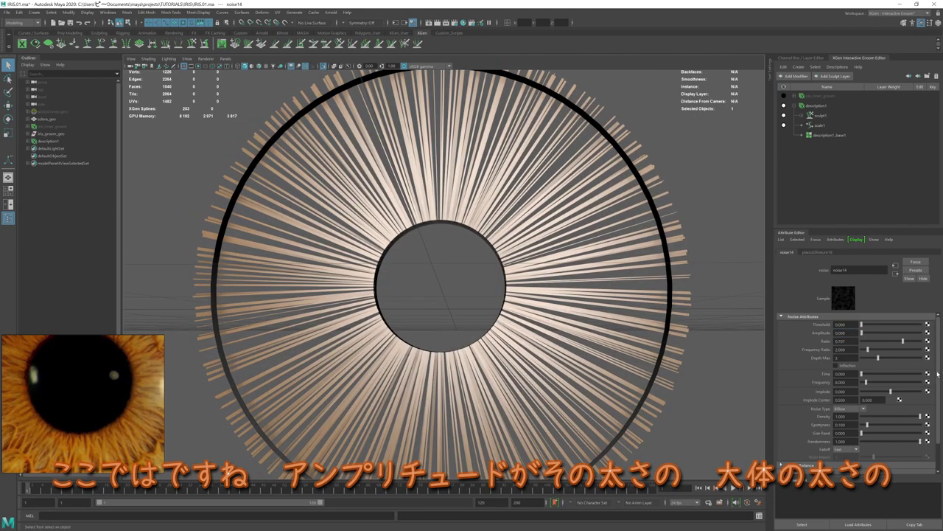
mouse_move(904, 344)
mouse_down()
mouse_move(883, 345)
mouse_move(913, 350)
mouse_up()
drag(875, 383, 903, 382)
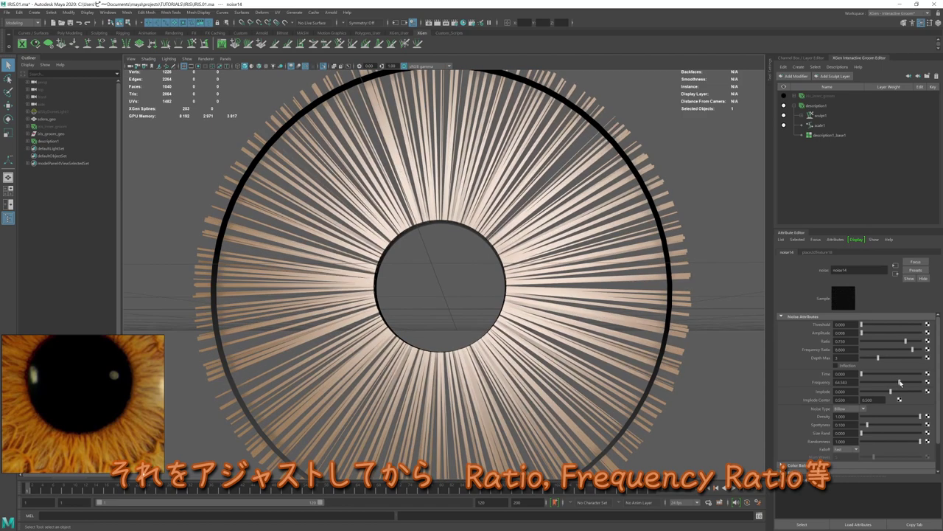
click(582, 362)
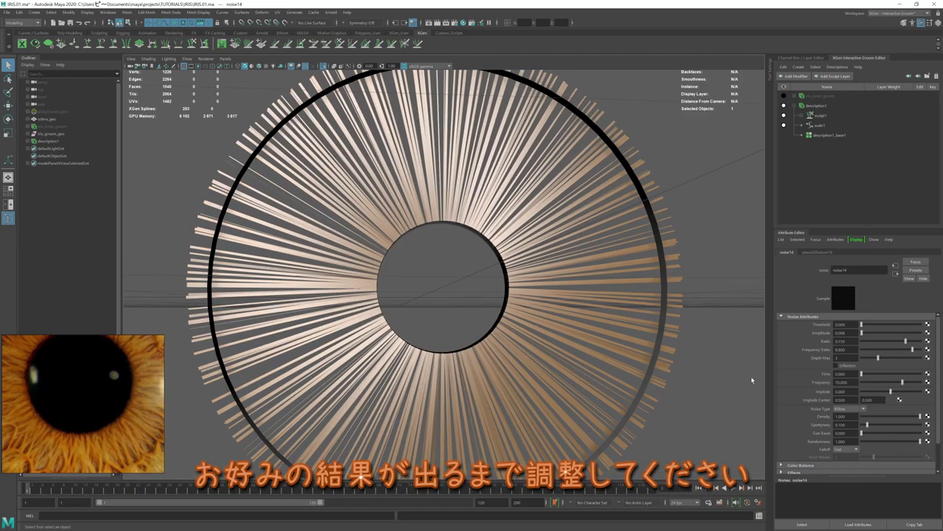
drag(913, 349, 903, 353)
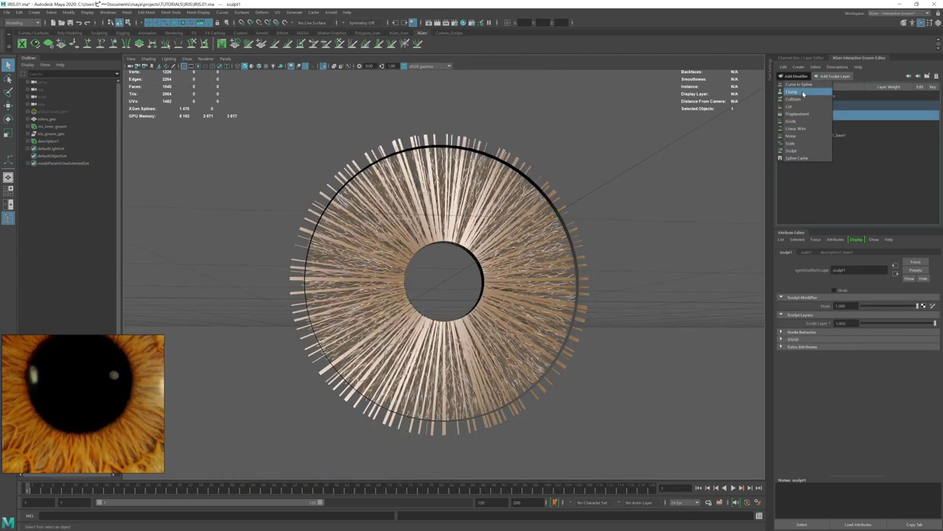
click(820, 125)
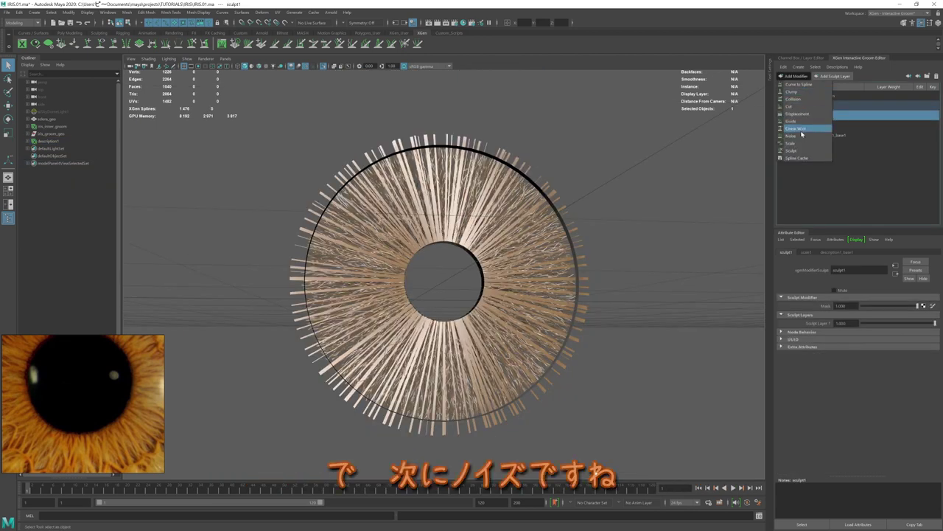
click(820, 115)
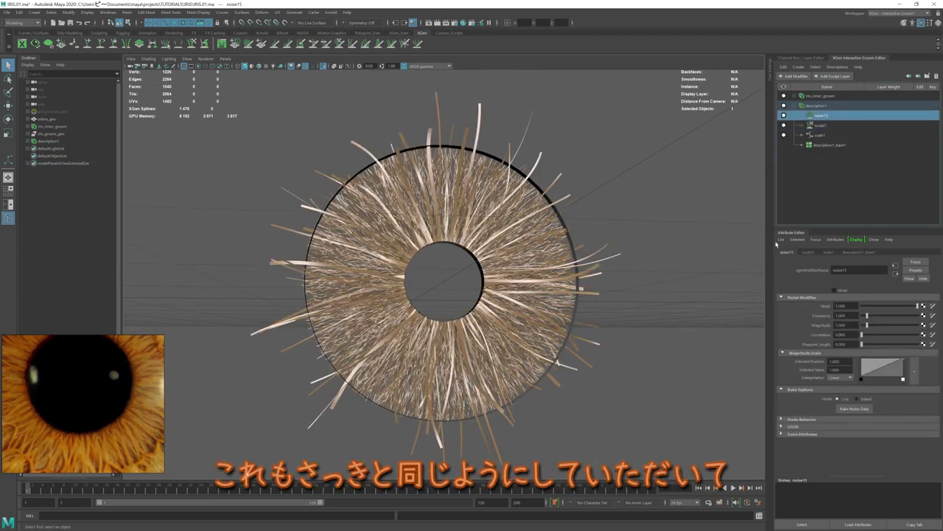
Step: Give noise15 Preserve Length 100, a root-starting Magnitude Scale curve and Magnitude 0.160
drag(862, 345, 917, 344)
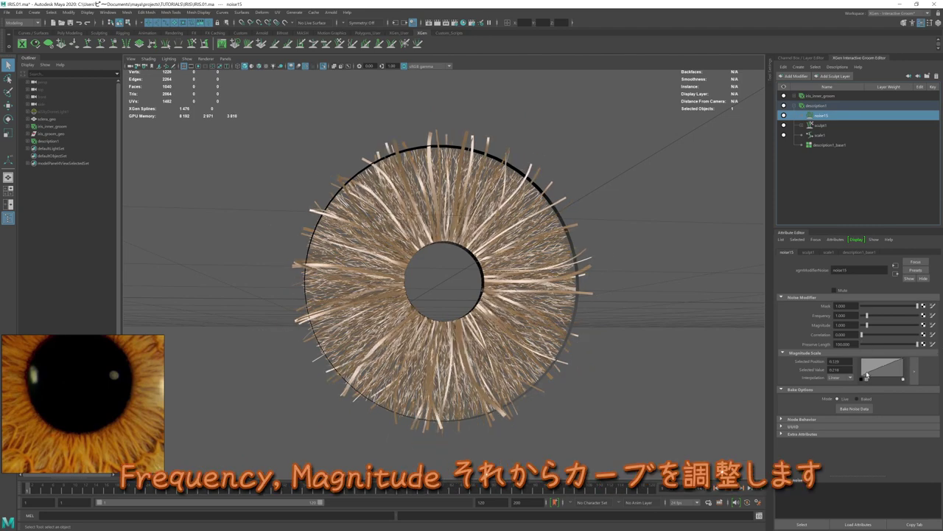
click(867, 374)
mouse_move(866, 374)
mouse_down()
mouse_move(883, 361)
mouse_move(867, 371)
mouse_up()
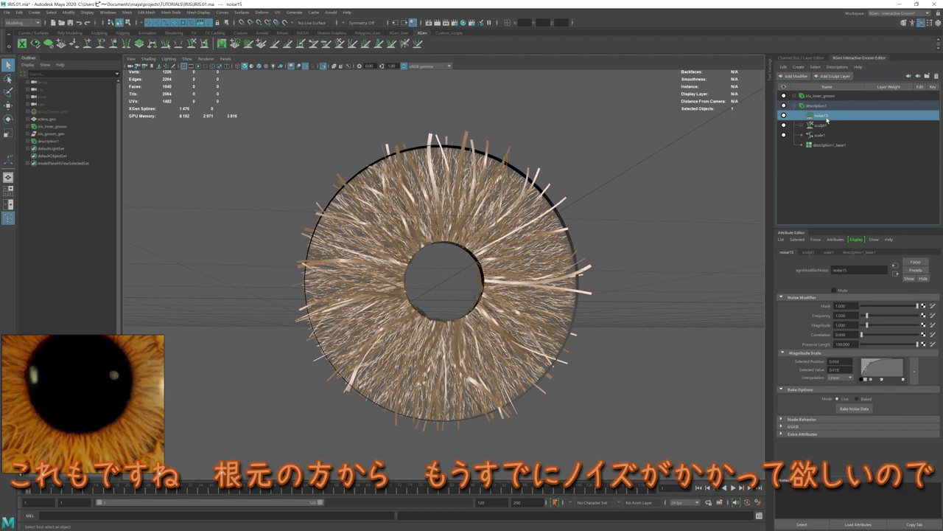
drag(866, 325, 862, 324)
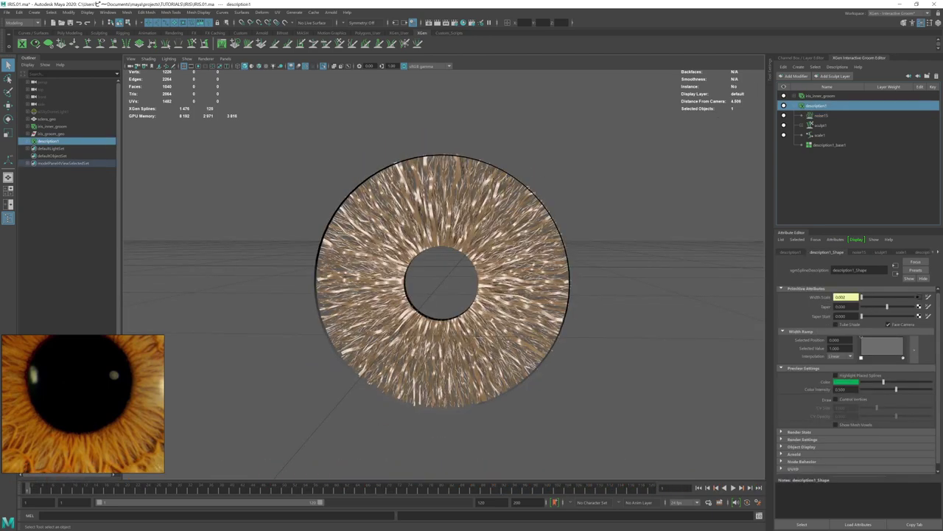
Step: Raise the description1 strand Taper and lower Taper Start to 0.230
mouse_move(898, 307)
mouse_down()
mouse_move(906, 308)
mouse_move(896, 322)
mouse_up()
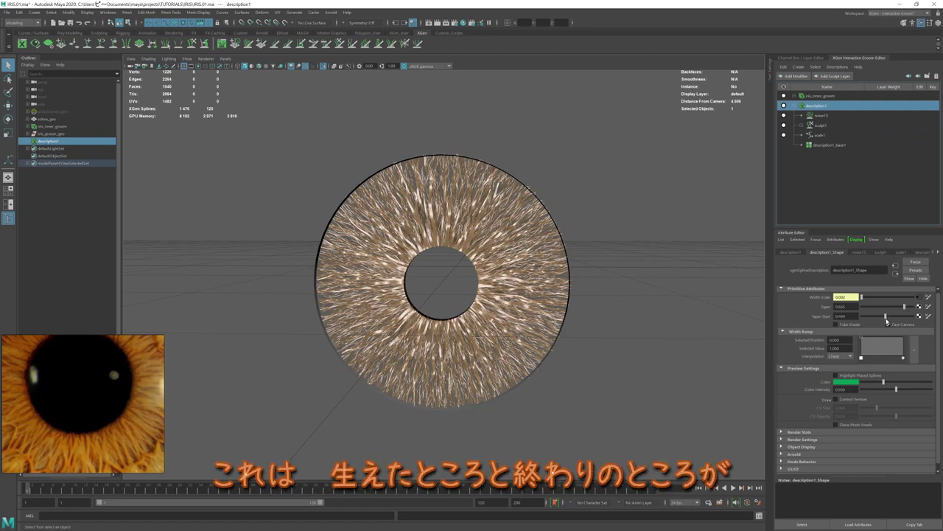
scroll(693, 320, up, 3)
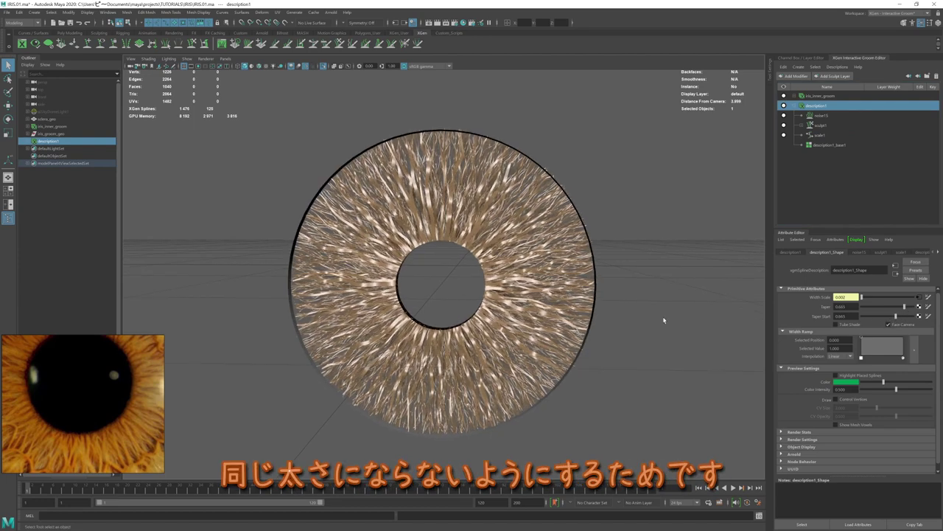
scroll(682, 318, up, 2)
scroll(704, 322, up, 3)
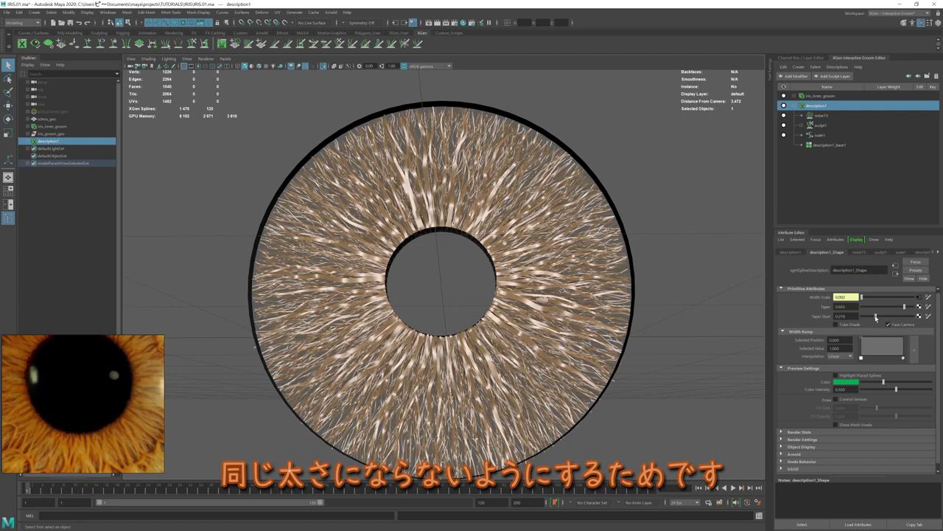
drag(896, 322, 875, 318)
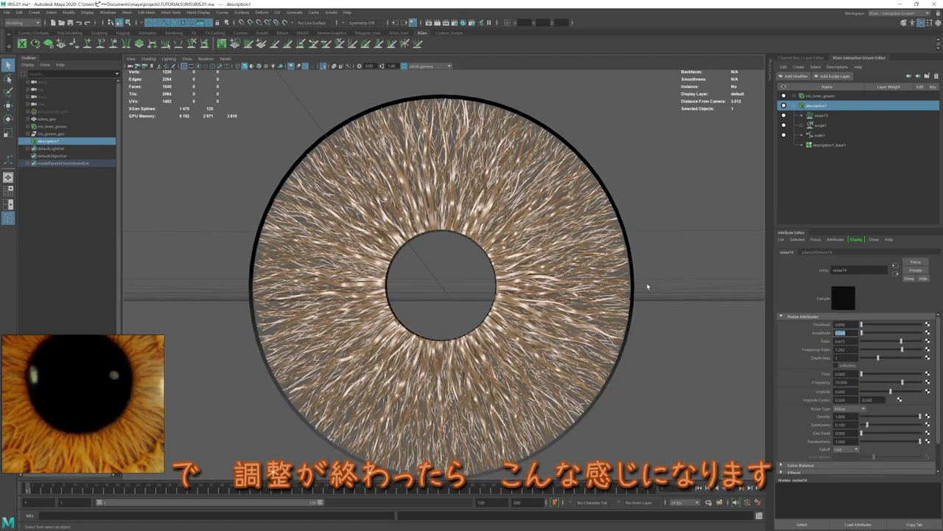
Step: Create a groom on the outer iris mesh with strand Width Scale 0
click(841, 180)
text(0.002)
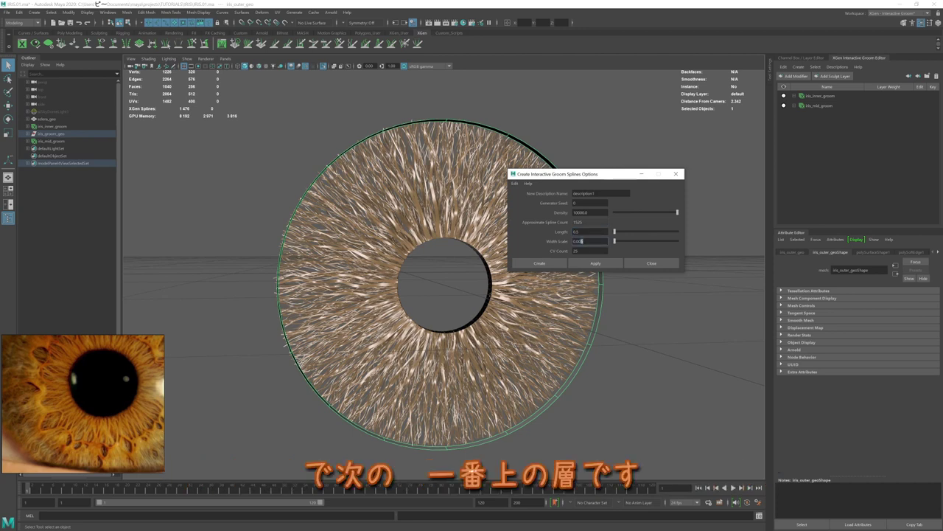
key(Tab)
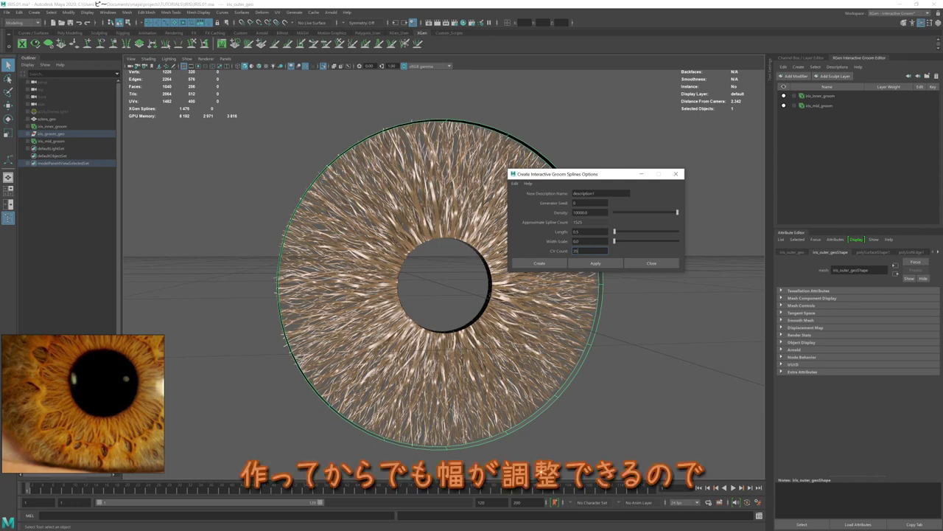
click(596, 263)
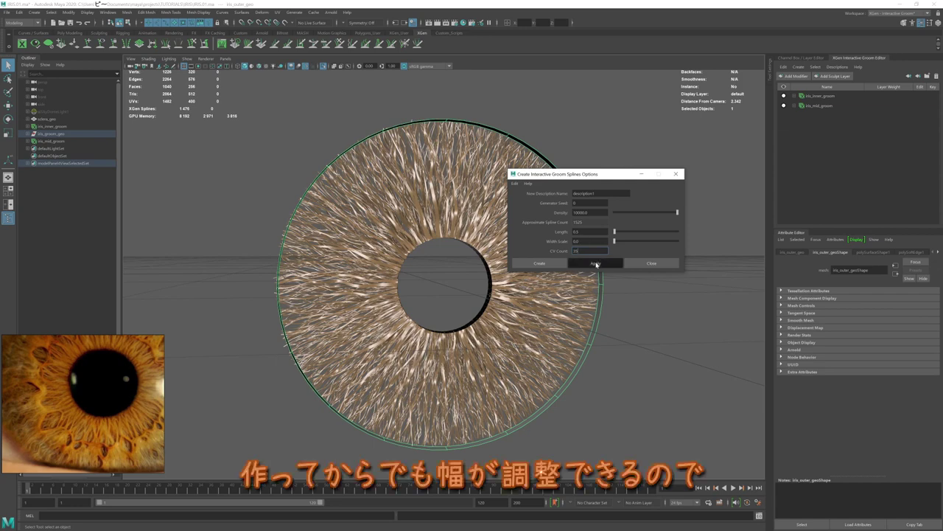
click(651, 263)
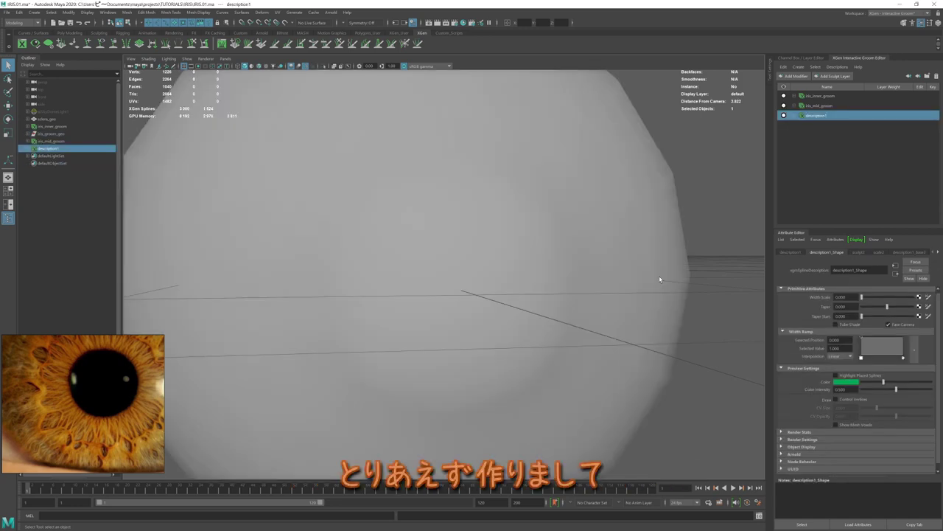
Step: Set the new groom's strand Width Scale to 0.002
text(0.002)
key(Tab)
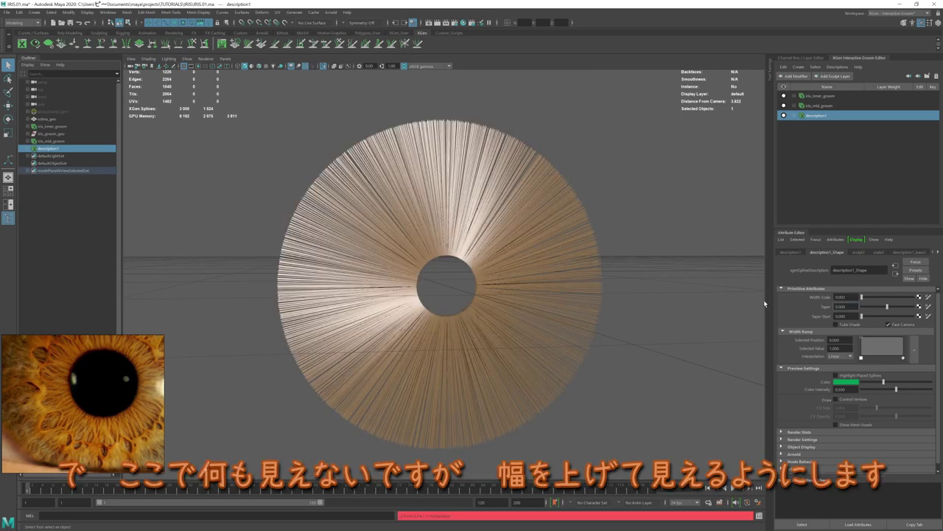
alt+drag(594, 281, 593, 284)
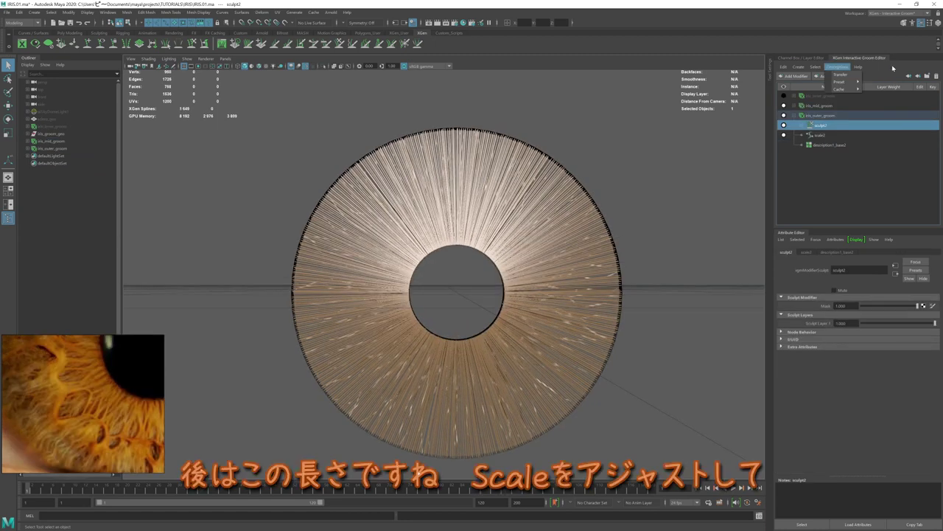
Step: Add a clump modifier to iris_outer_groom and raise its Clump Points density to 900
click(794, 76)
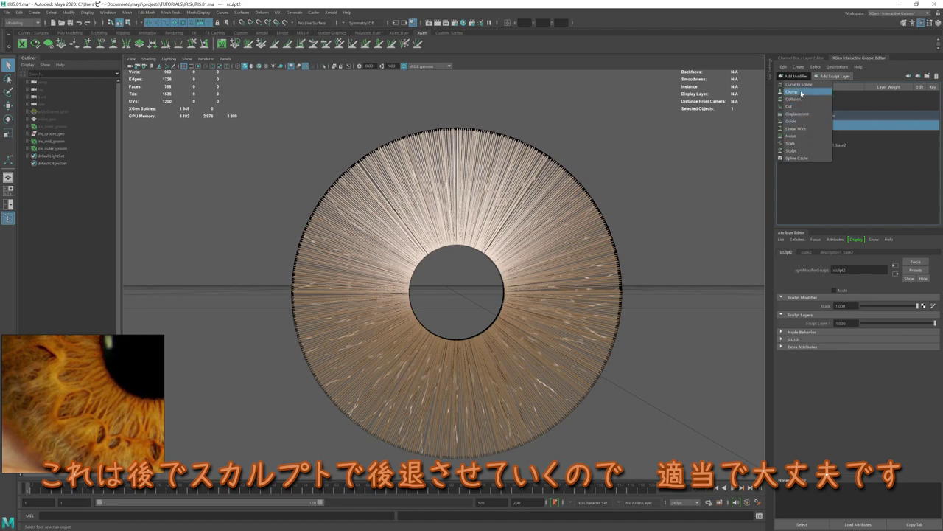
click(792, 91)
click(829, 127)
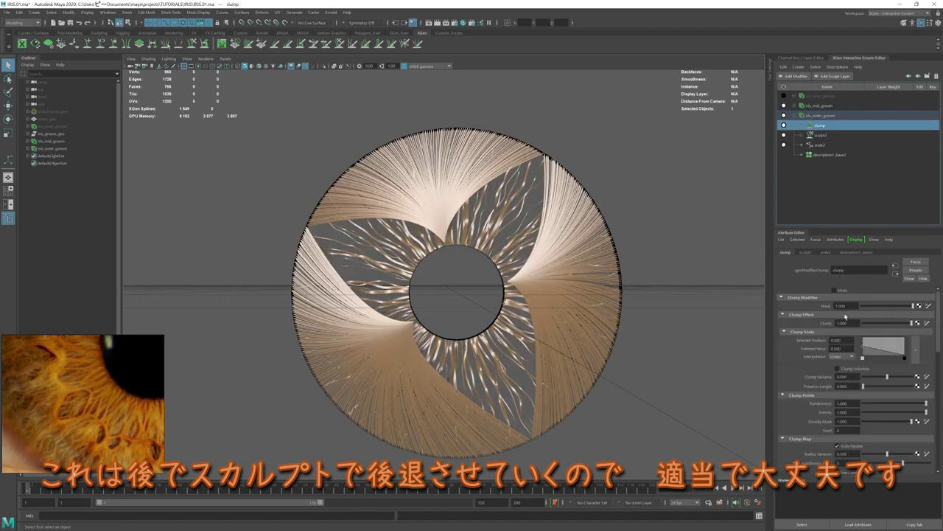
double_click(842, 411)
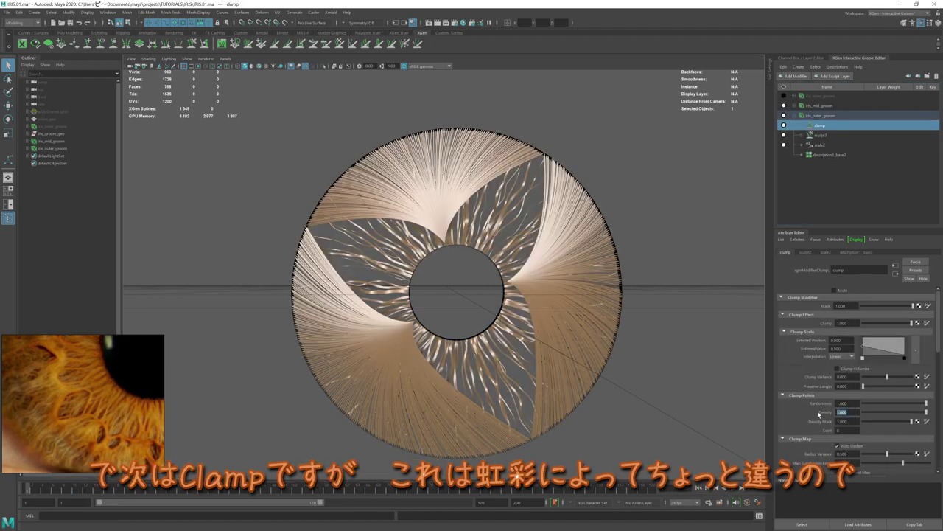
text(10)
key(Tab)
text(111)
key(Tab)
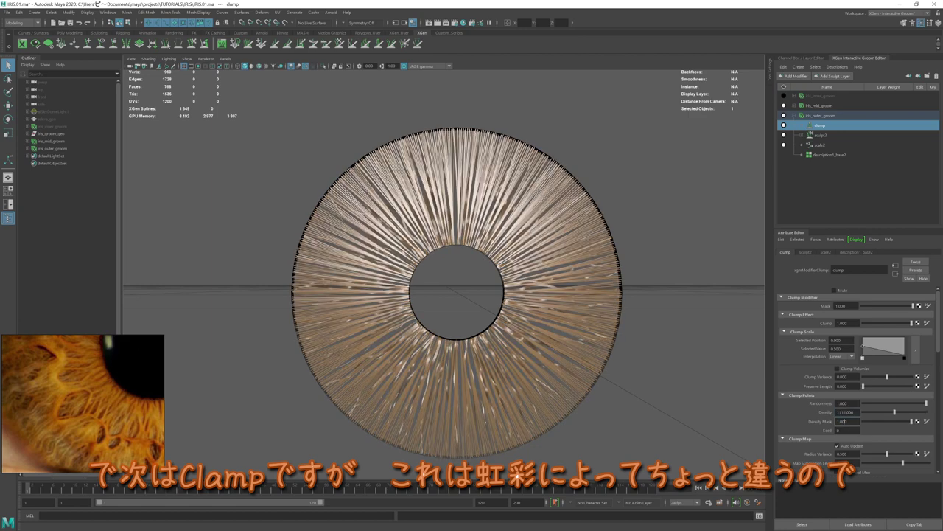
scroll(833, 423, down, 1)
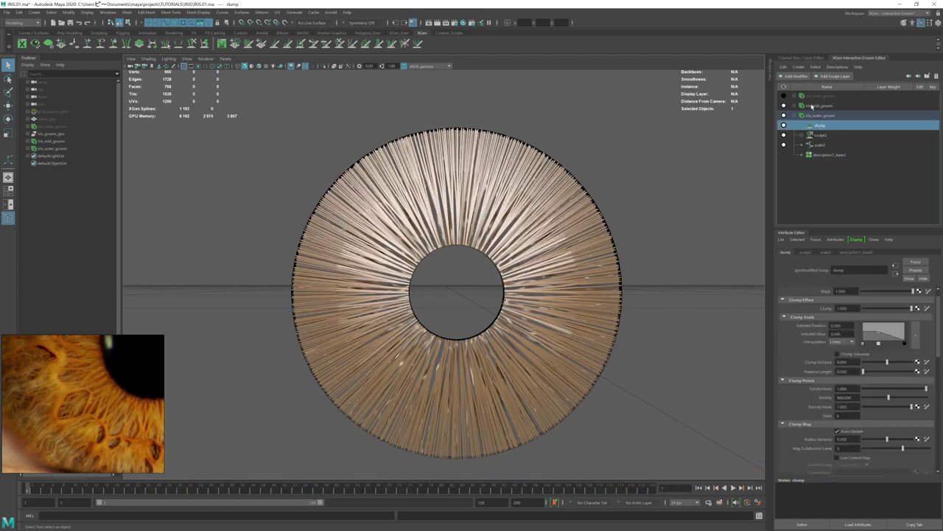
click(793, 76)
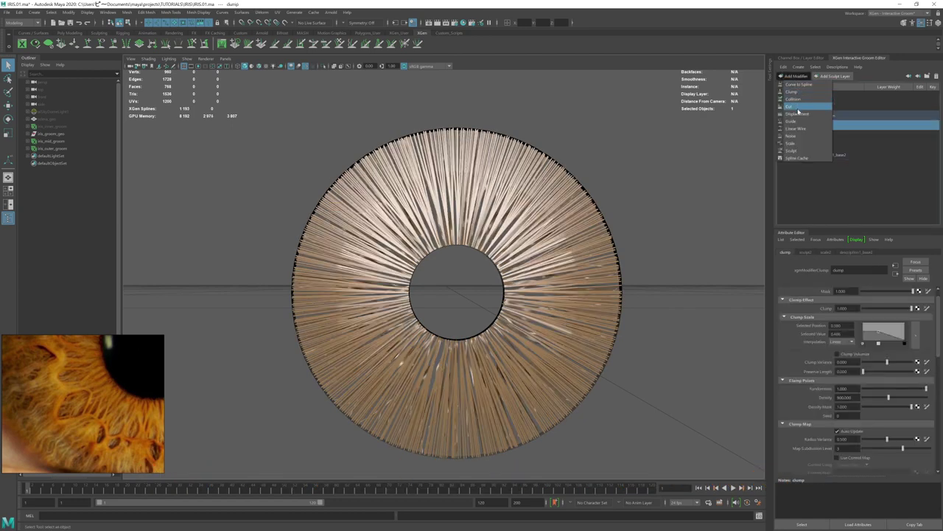
Step: Add a noise modifier to iris_outer_groom with Preserve Length 100 and Magnitude 0.110
click(793, 136)
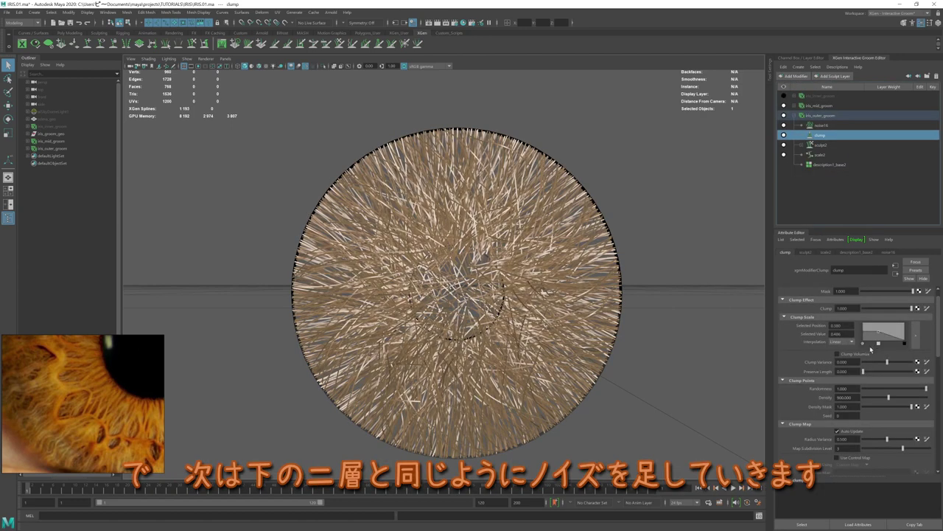
click(824, 126)
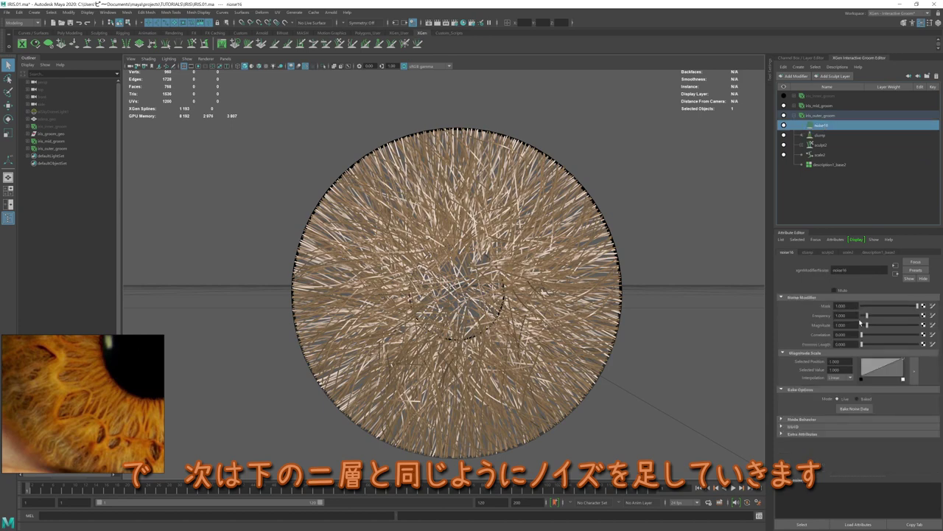
drag(868, 346, 917, 349)
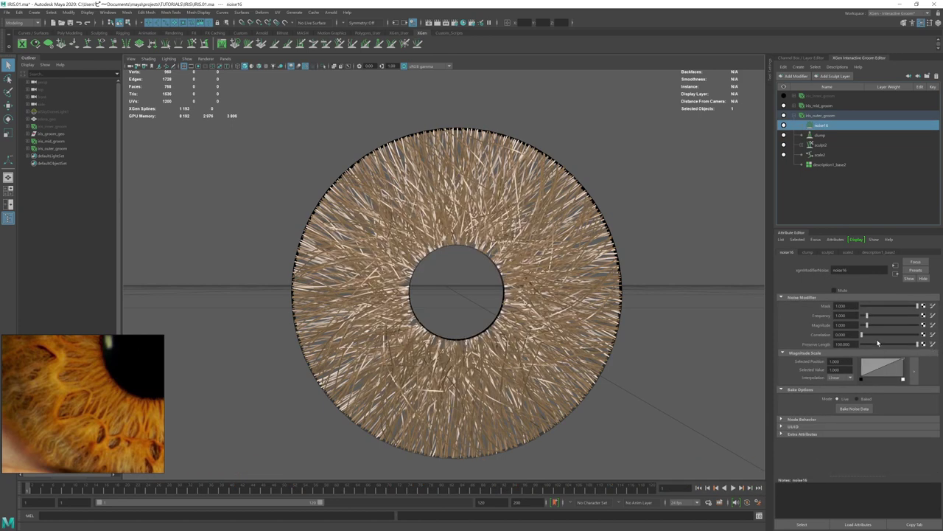
drag(867, 326, 862, 325)
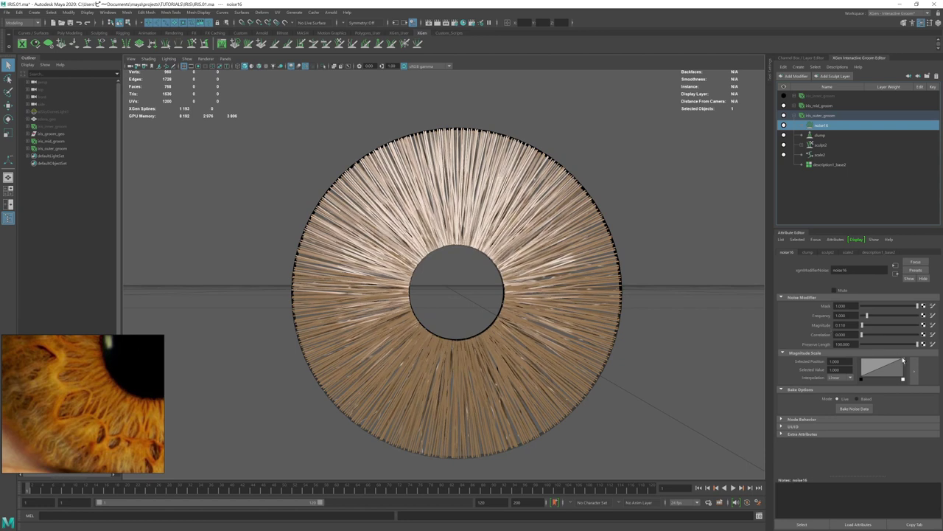
Step: Shape the noise Magnitude Scale ramp, adding points and pushing one to full magnitude near the root
drag(904, 359, 871, 373)
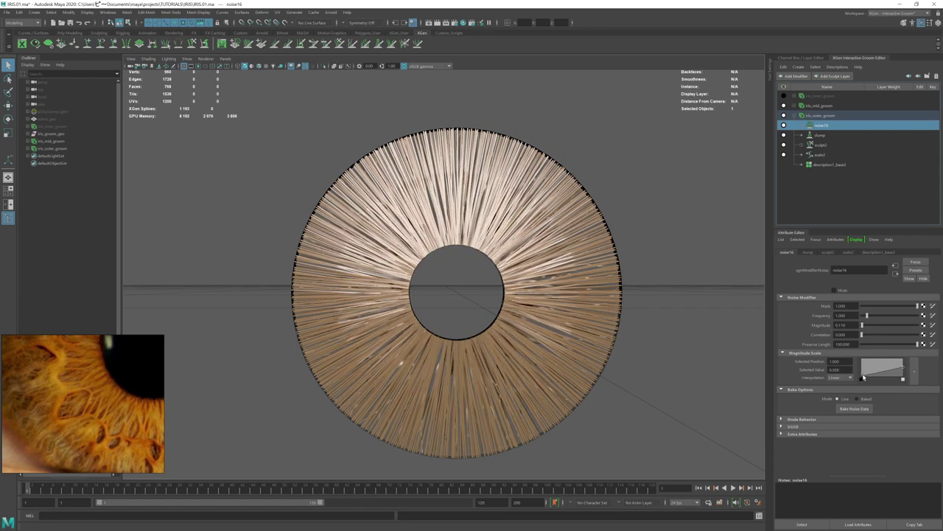
mouse_move(864, 376)
mouse_down()
mouse_move(878, 362)
mouse_move(906, 378)
mouse_up()
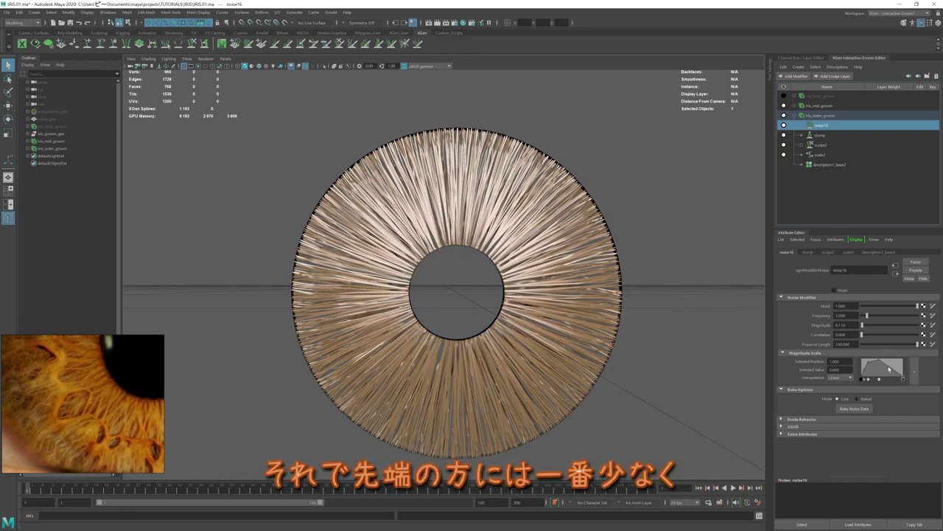
click(890, 370)
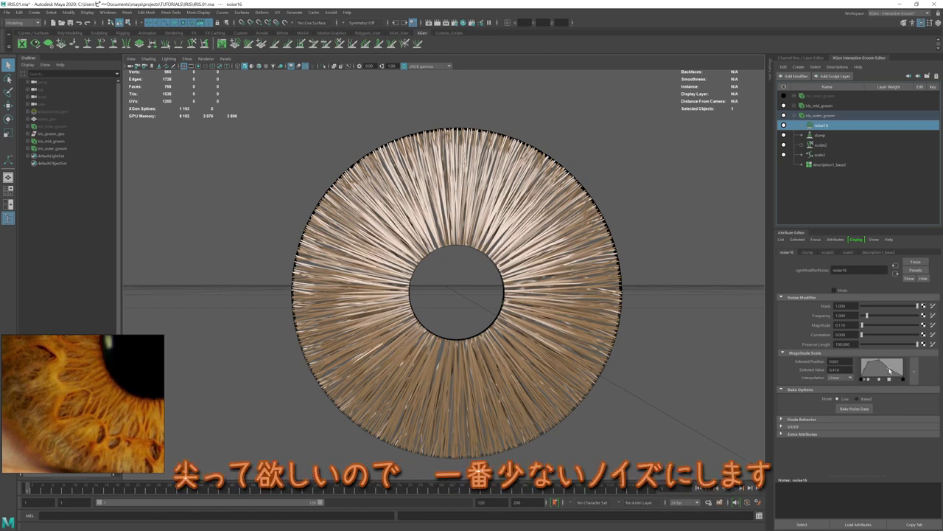
drag(882, 362, 869, 364)
click(864, 370)
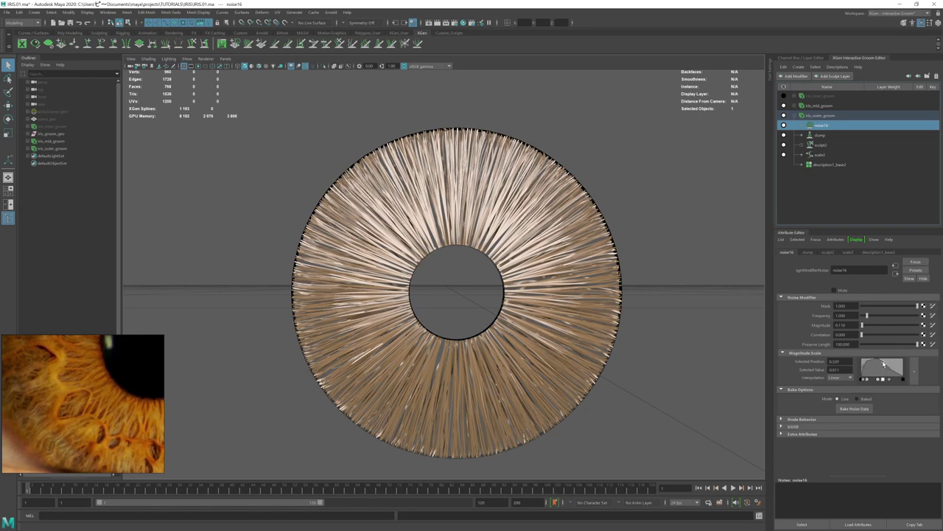
click(891, 371)
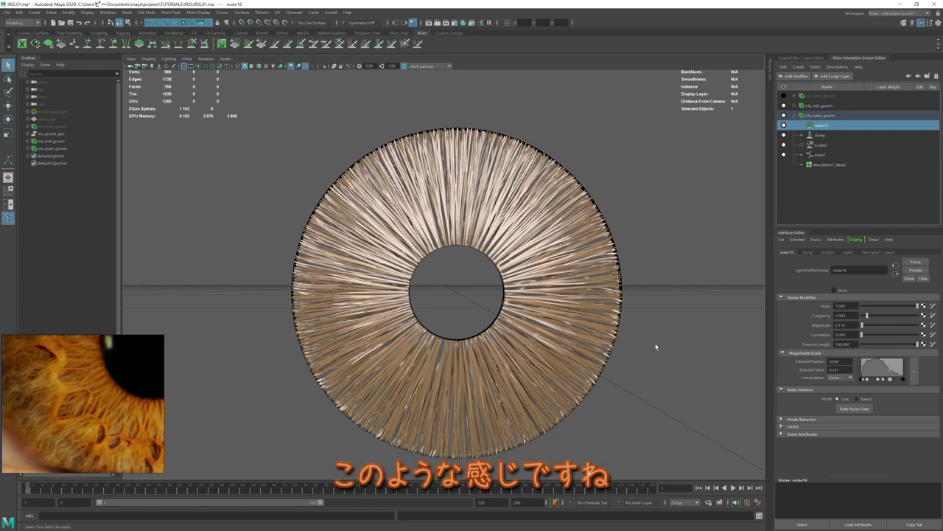
mouse_move(656, 346)
alt+mouse_down()
mouse_move(664, 331)
mouse_move(651, 320)
mouse_move(651, 337)
alt+mouse_up()
key(space)
scroll(570, 330, up, 5)
scroll(684, 337, up, 3)
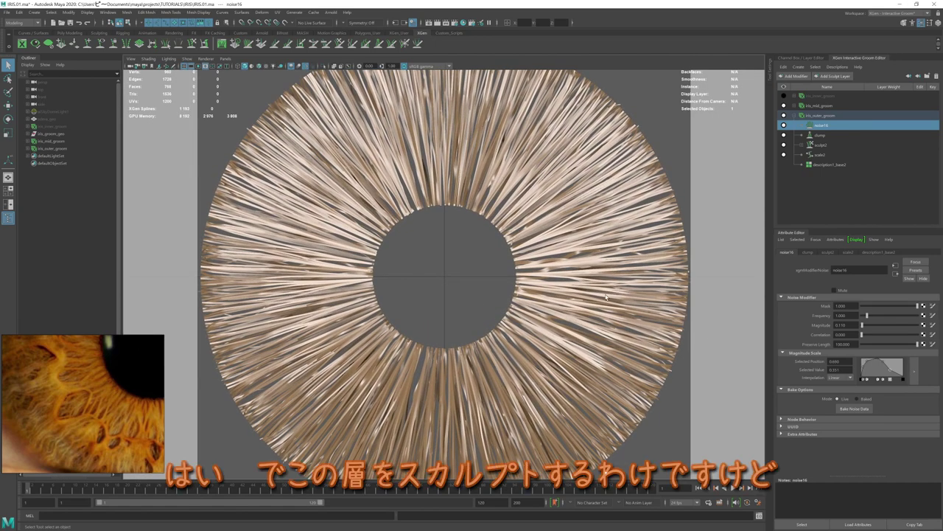
Step: Select iris_outer_groom and mute its clump modifier
click(827, 116)
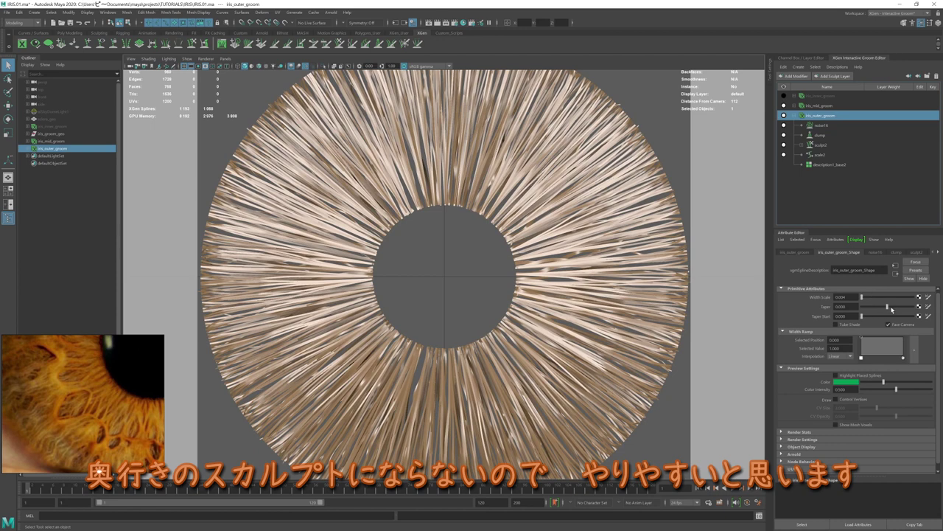
click(804, 135)
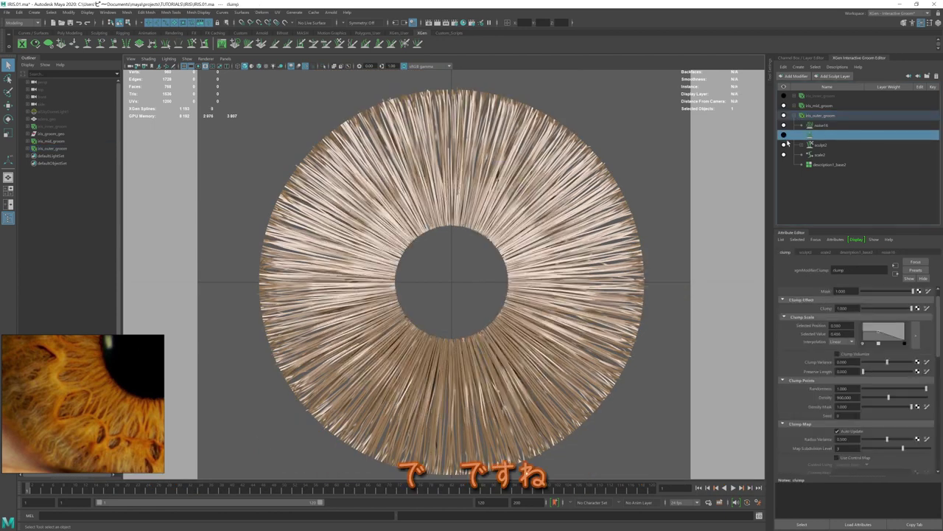
click(783, 135)
click(786, 127)
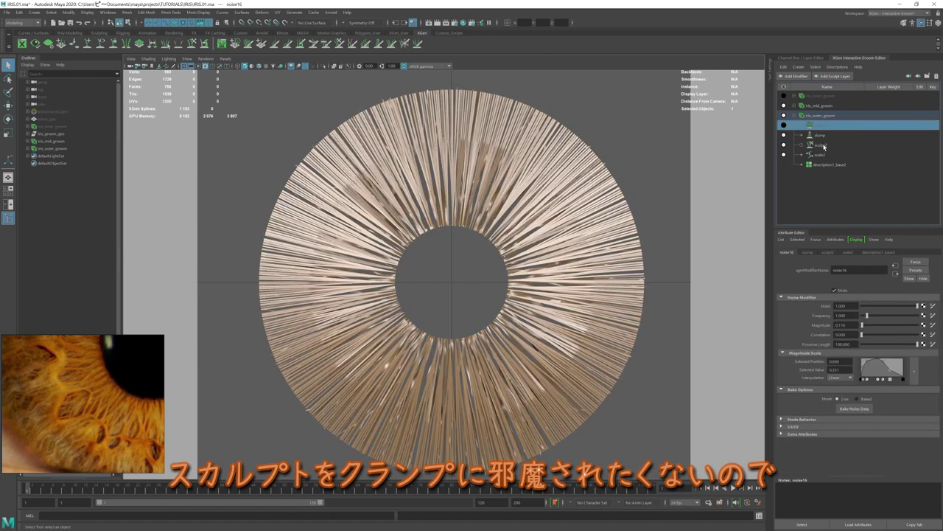
Step: Move sculpt2 above noise16, give it a new sculpt layer, then pick another groom description
drag(824, 146, 843, 130)
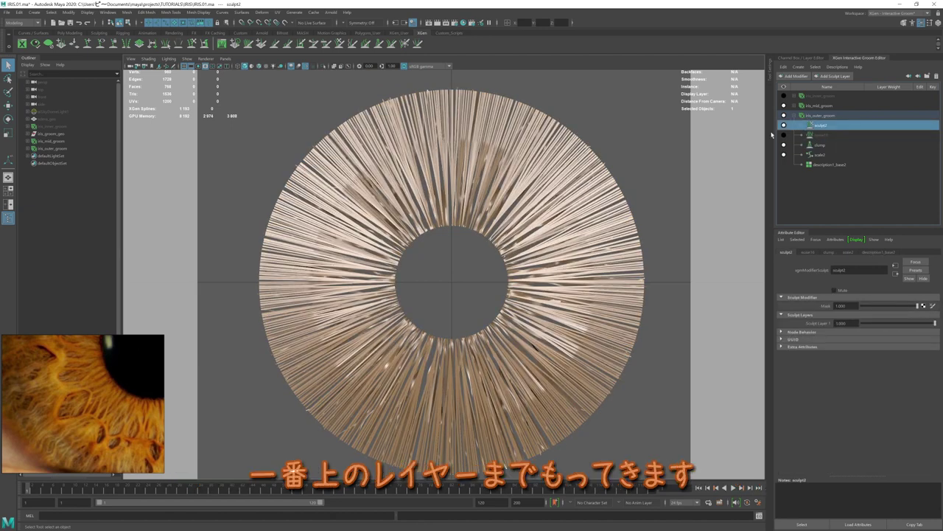
click(806, 126)
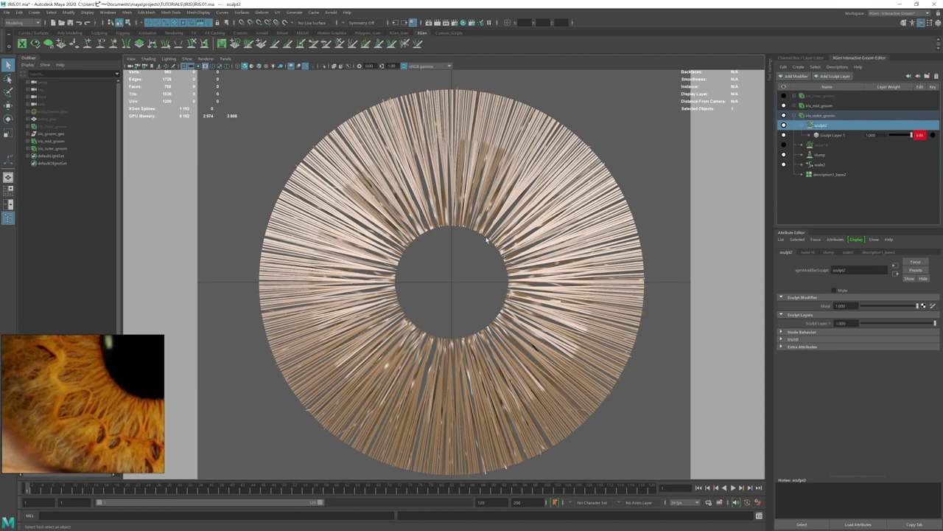
click(616, 194)
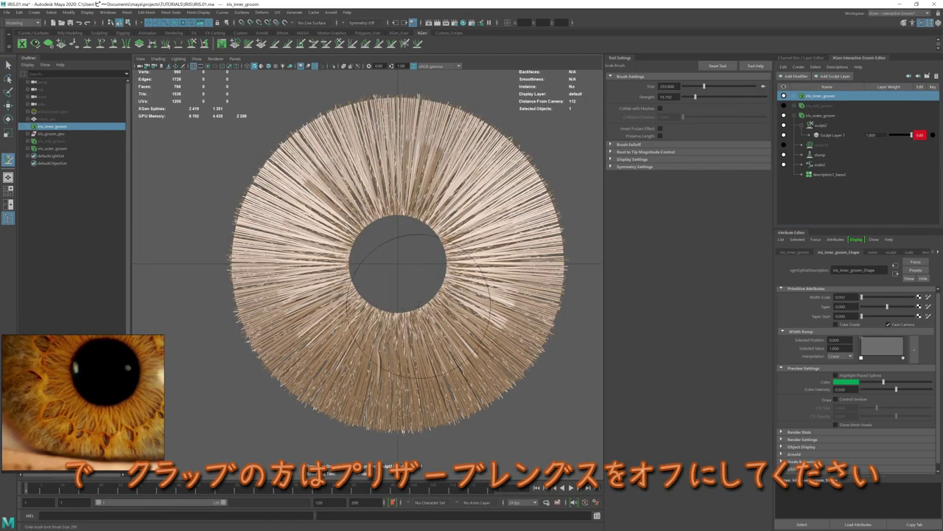
Step: Enlarge the brush and grab lower iris strands into curled loops, alternating Freeze and Grab brushes
mouse_move(390, 306)
mouse_down()
mouse_move(350, 250)
mouse_move(426, 322)
mouse_up()
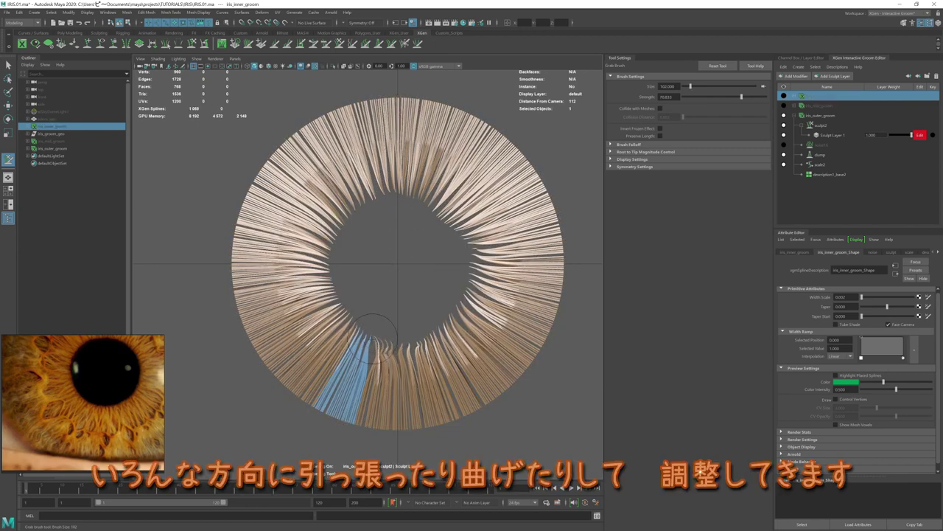
drag(376, 329, 380, 349)
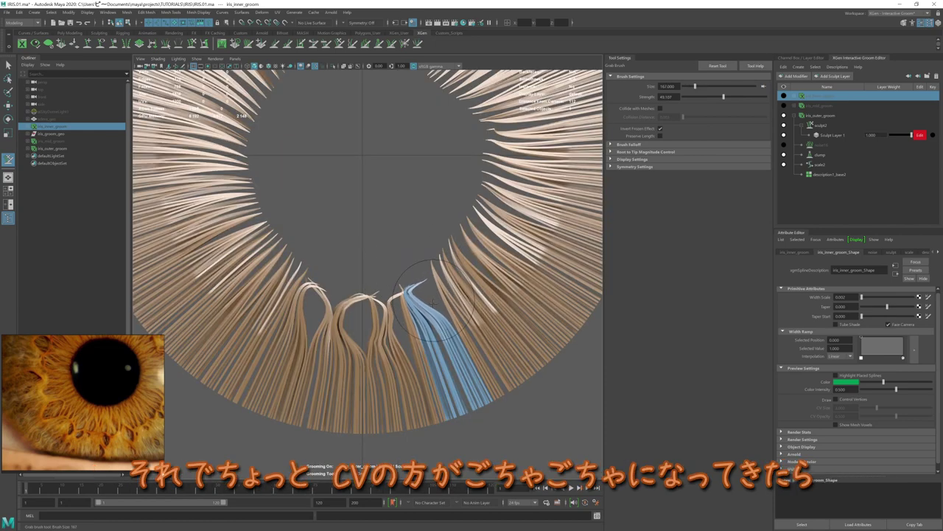
mouse_move(417, 286)
mouse_down()
mouse_move(441, 298)
mouse_move(413, 266)
mouse_move(402, 299)
mouse_up()
click(406, 284)
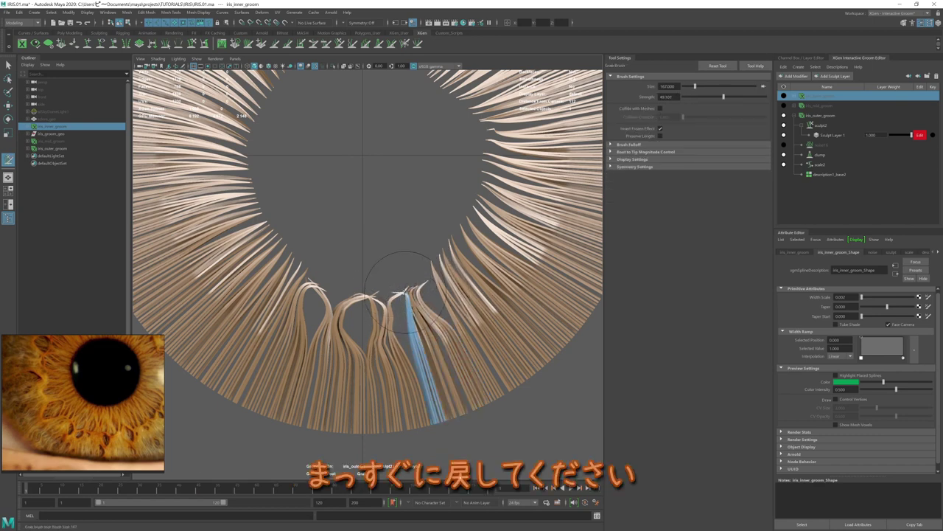
mouse_move(420, 337)
mouse_down()
mouse_move(398, 263)
mouse_move(409, 269)
mouse_up()
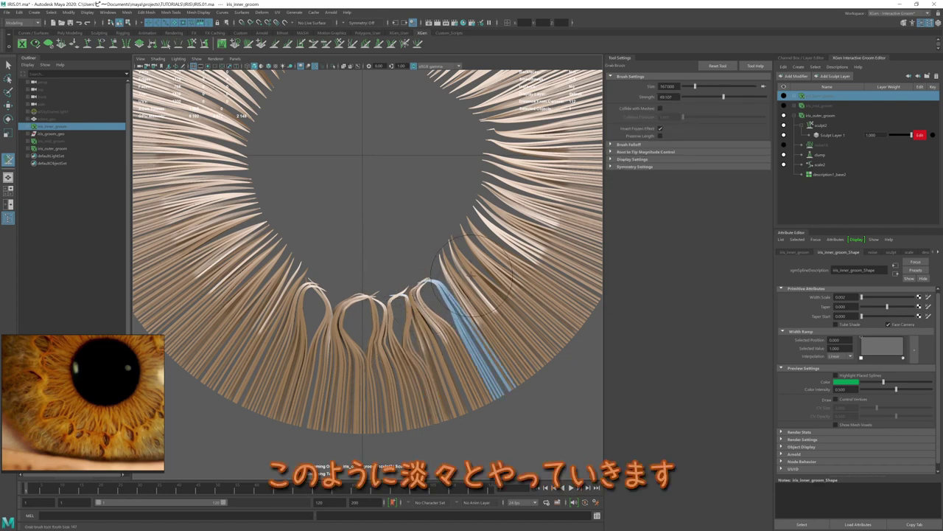
key(f)
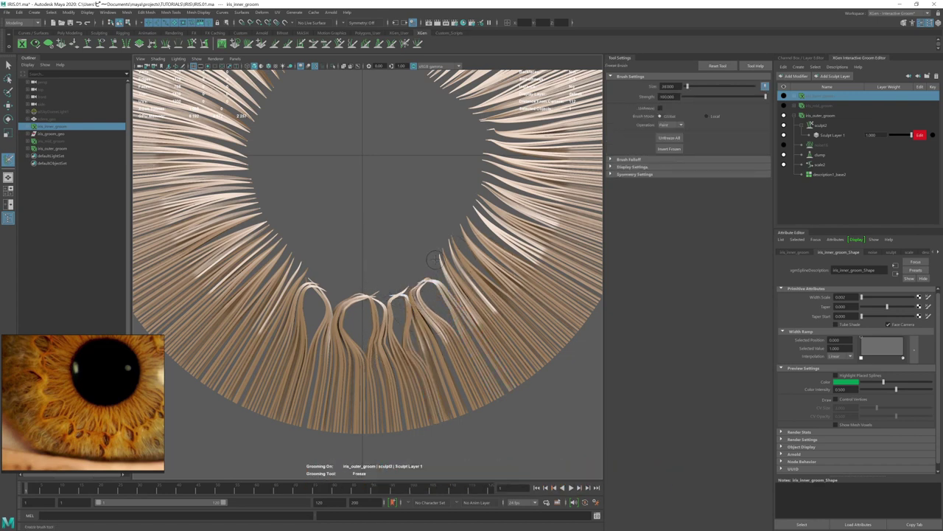
key(g)
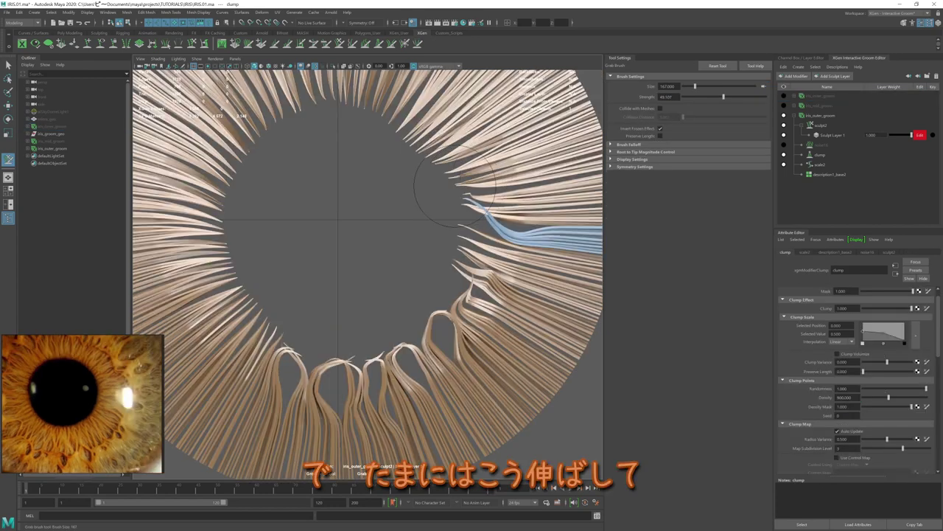
Step: Grab strands left, up and down into clumps, freezing each set and a lower-right band
drag(454, 184, 439, 196)
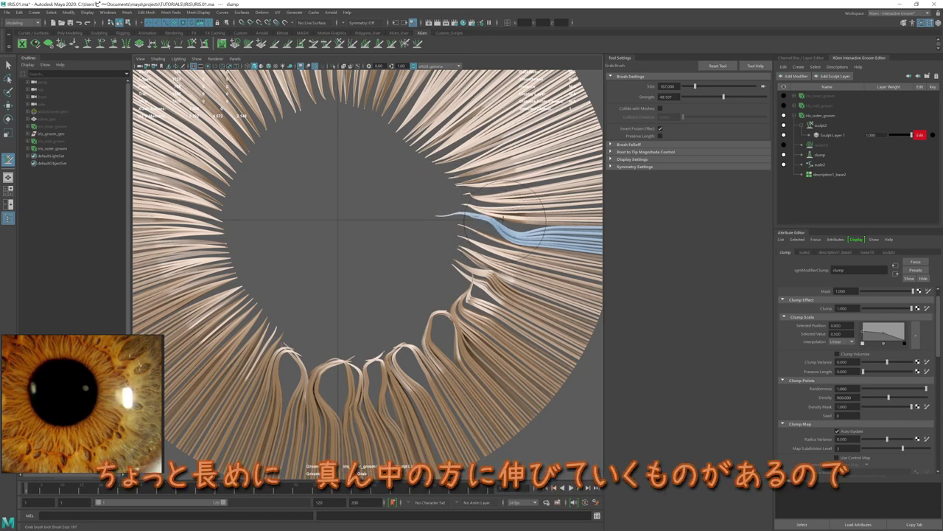
key(f)
key(g)
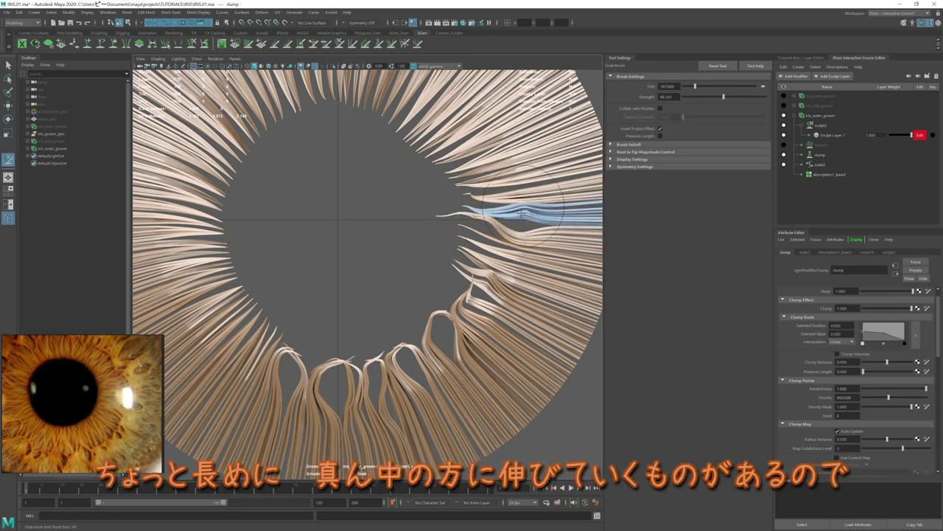
drag(507, 225, 495, 208)
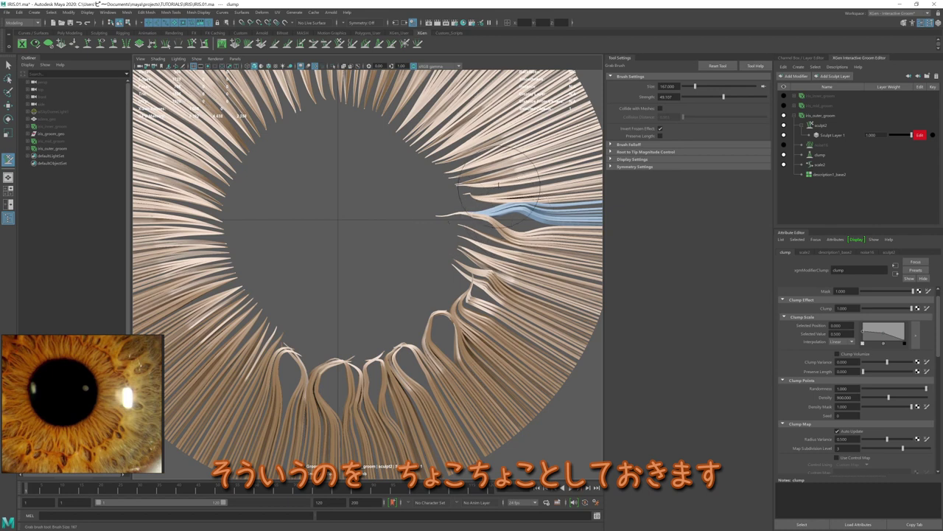
key(f)
key(g)
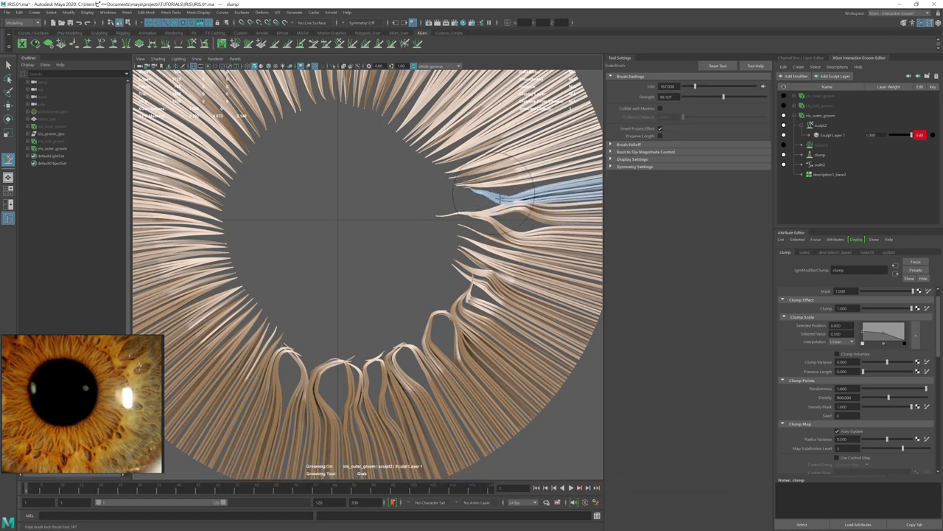
drag(487, 180, 454, 263)
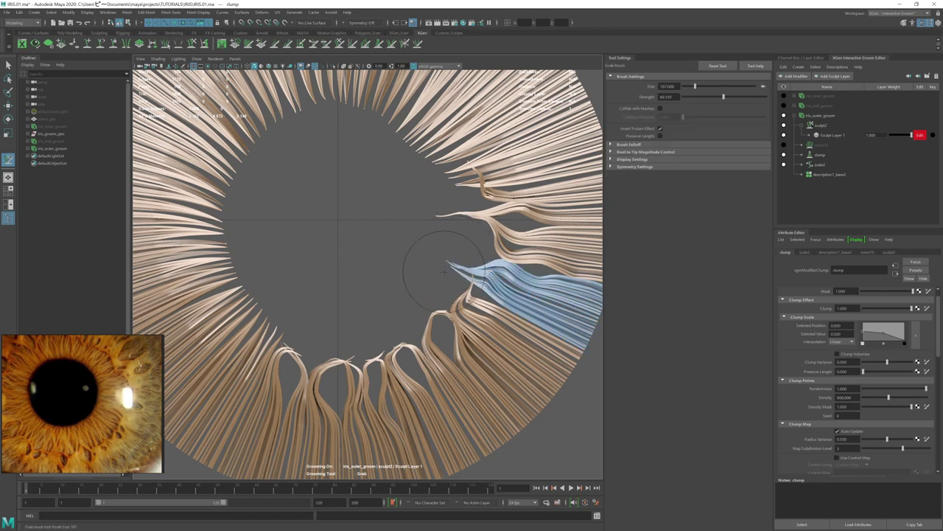
drag(437, 249, 433, 260)
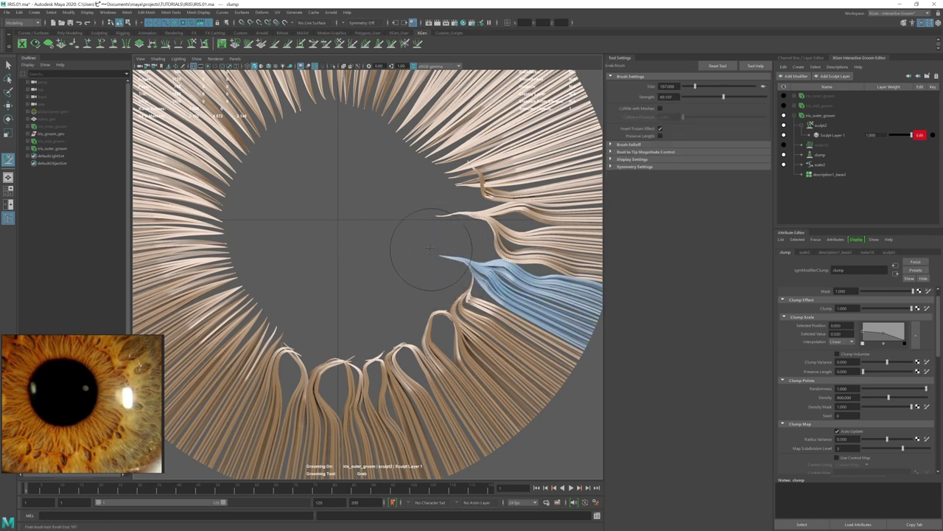
key(f)
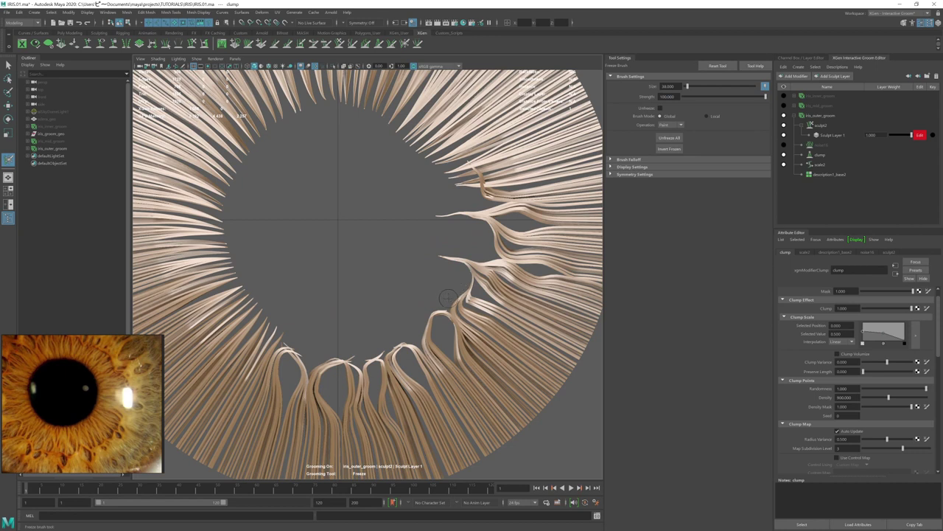
drag(448, 297, 475, 322)
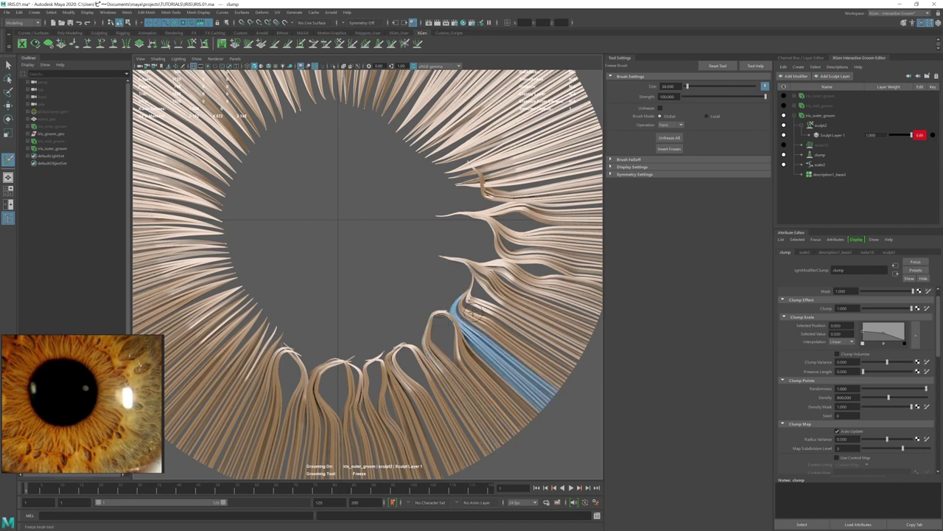
key(g)
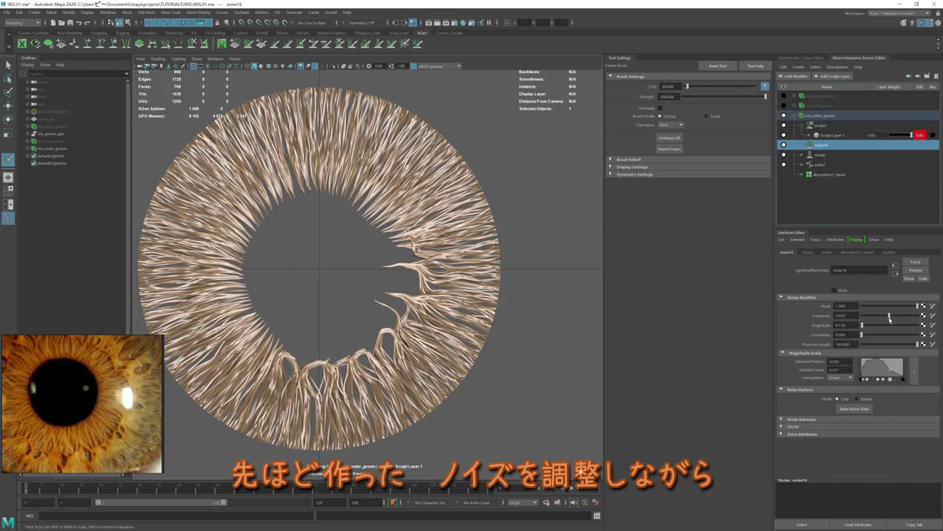
Step: Raise noise Frequency to 6.740, tweak the magnitude ramp, and curl loose strands toward the pupil
drag(890, 318, 899, 319)
drag(864, 368, 864, 367)
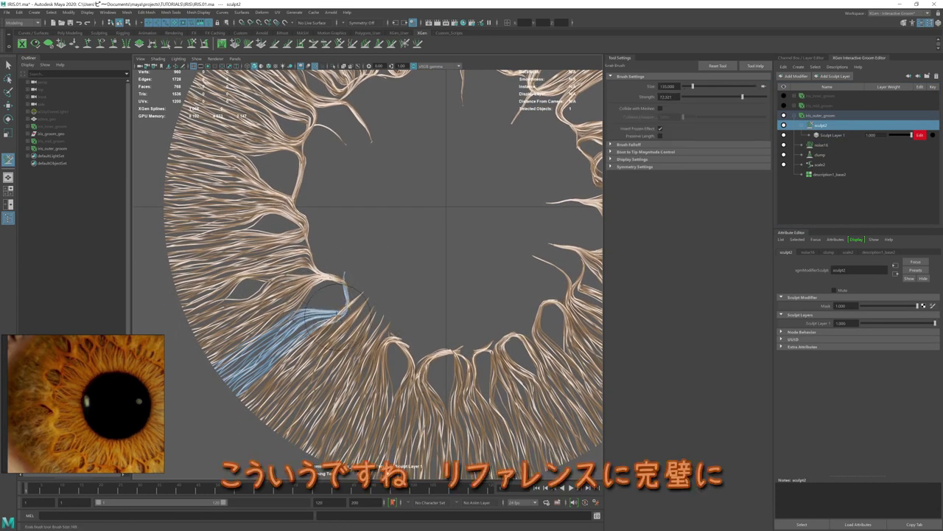
mouse_move(326, 287)
mouse_down()
mouse_move(357, 265)
mouse_move(340, 286)
mouse_move(357, 305)
mouse_up()
key(ctrl+f)
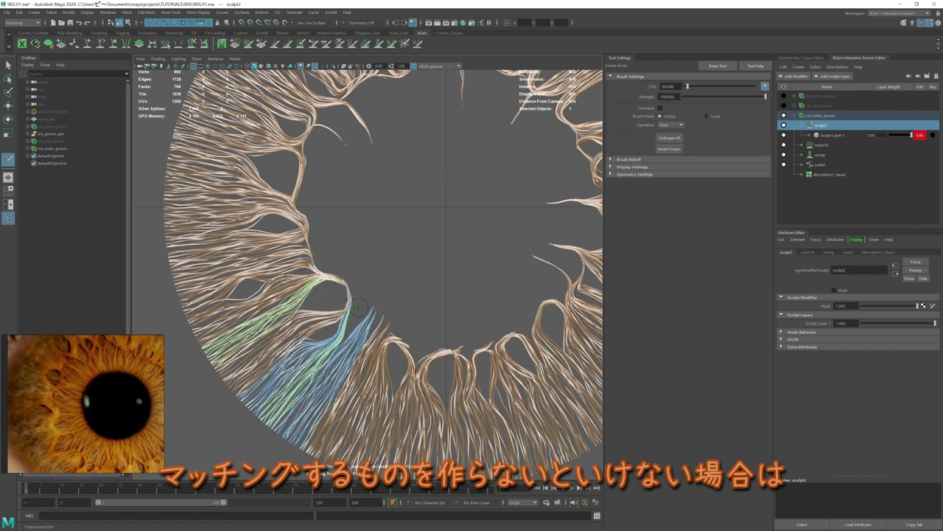
right_drag(361, 330, 346, 346)
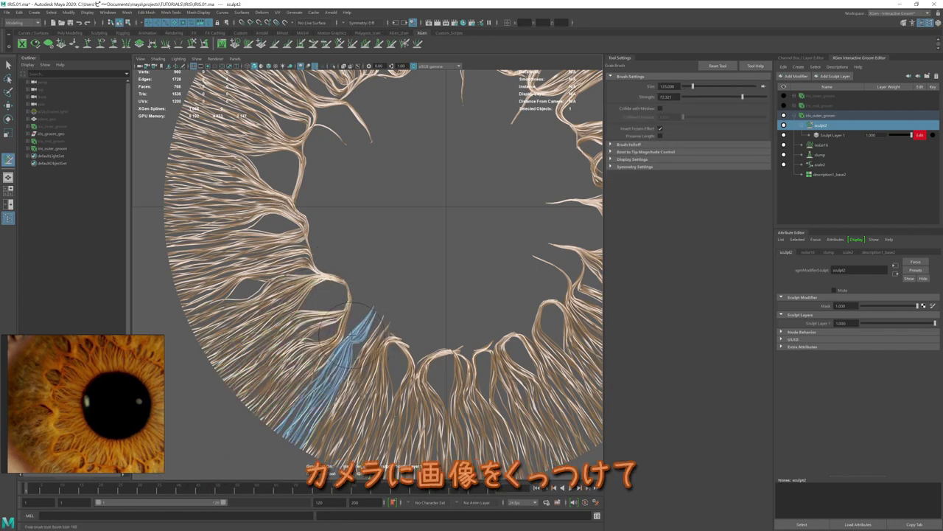
mouse_move(344, 330)
mouse_down()
mouse_move(387, 330)
mouse_move(374, 292)
mouse_up()
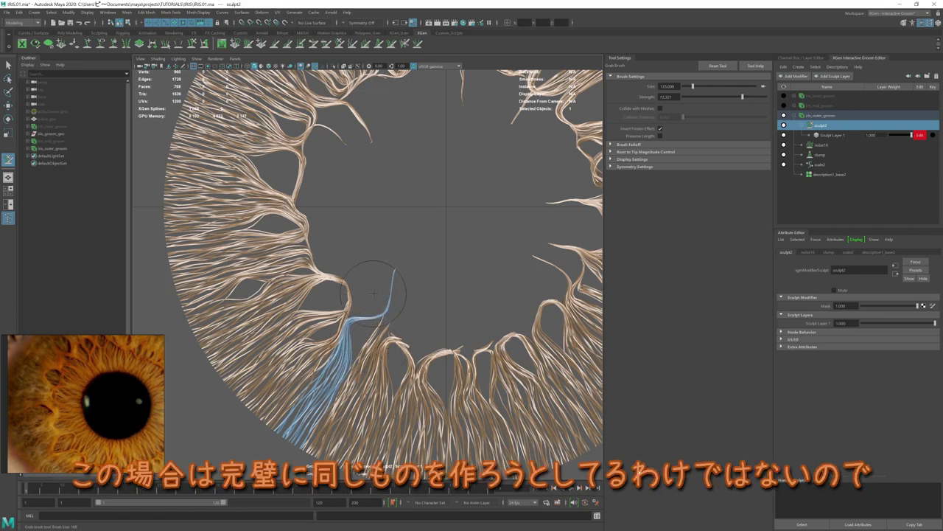
mouse_move(383, 297)
mouse_down()
mouse_move(385, 329)
mouse_move(386, 313)
mouse_up()
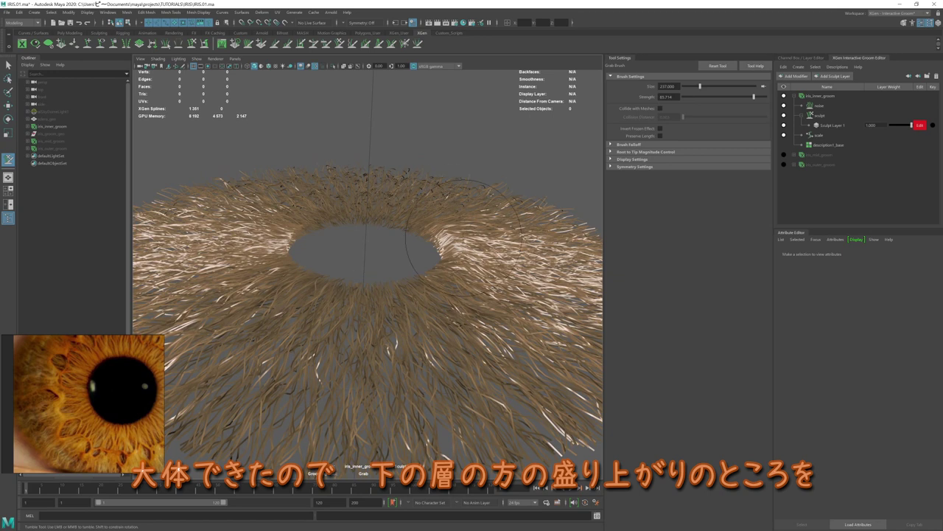
Step: Comb iris_inner_groom's strands on both sides of the ring and lift them into a bulge by the pupil
mouse_move(445, 231)
mouse_down()
mouse_move(463, 251)
mouse_move(475, 235)
mouse_up()
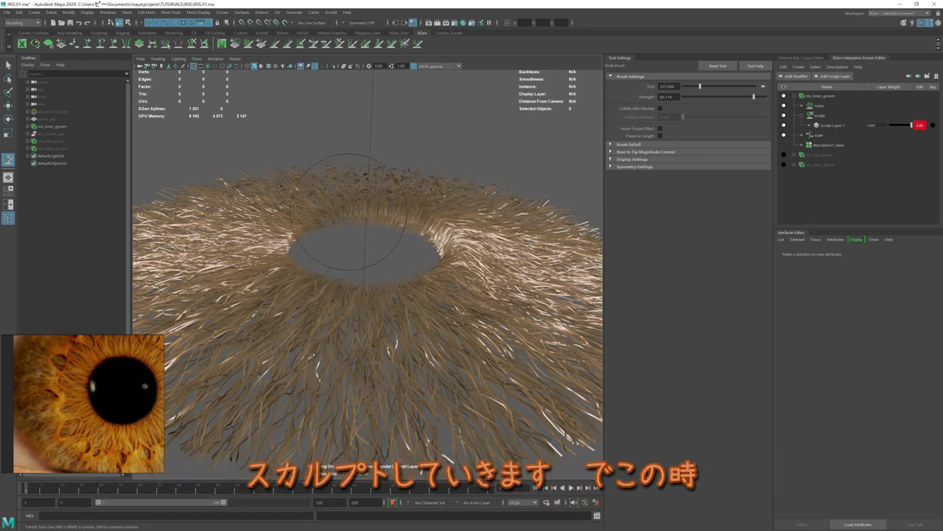
mouse_move(309, 222)
mouse_down()
mouse_move(259, 238)
mouse_move(370, 291)
mouse_move(398, 284)
mouse_move(437, 296)
mouse_up()
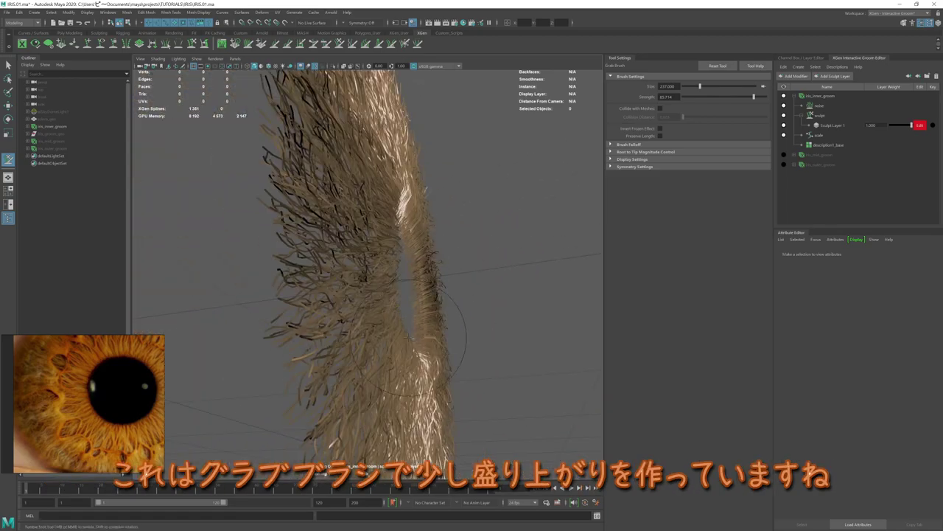
mouse_move(409, 337)
alt+mouse_down()
mouse_move(417, 277)
mouse_move(381, 252)
alt+mouse_up()
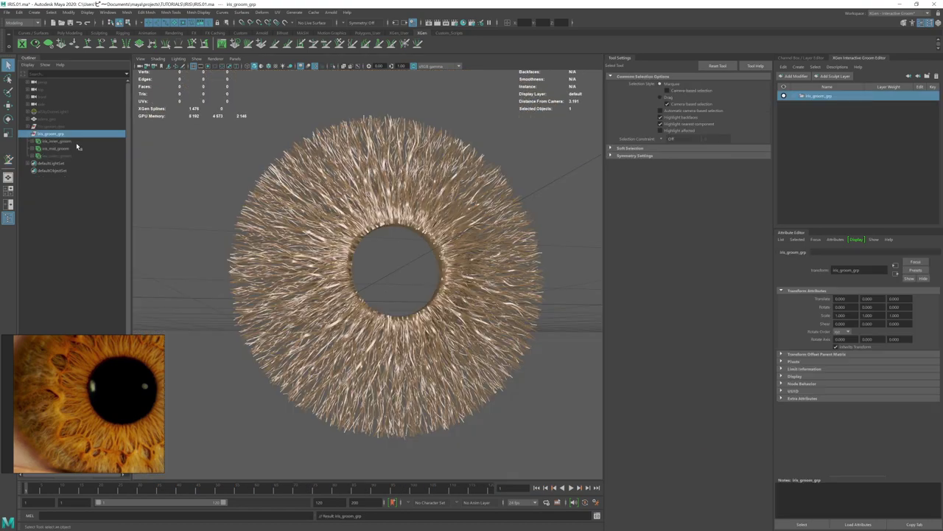
Step: Assign the existing lambert material to iris_inner_groom and iris_mid_groom
click(55, 141)
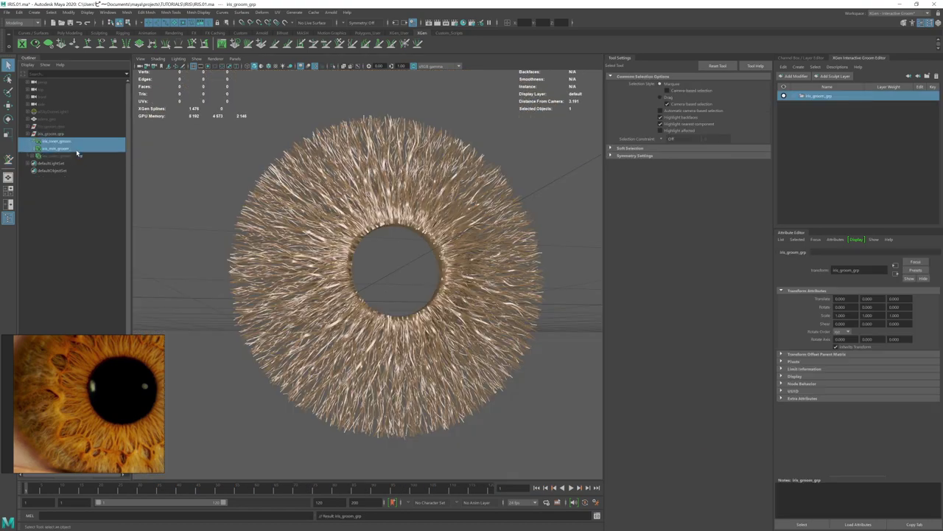
shift+click(55, 148)
right_click(251, 144)
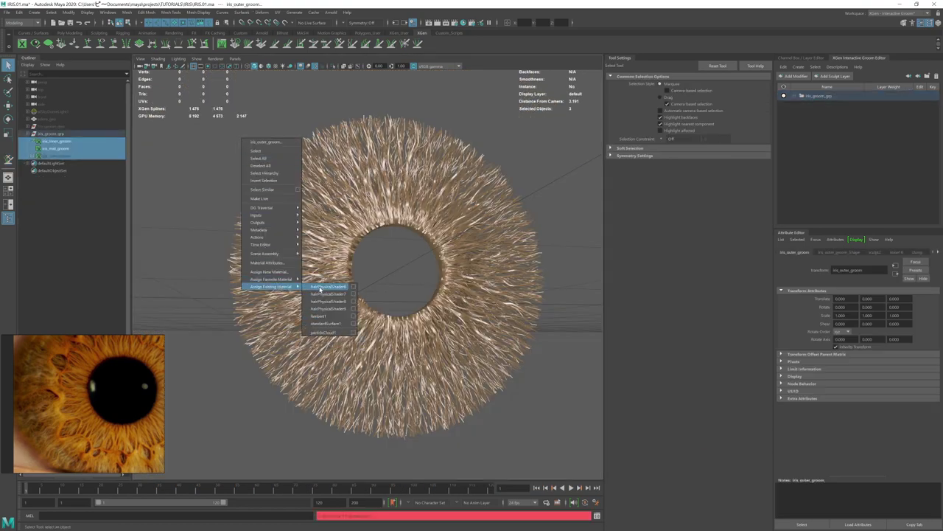
click(335, 317)
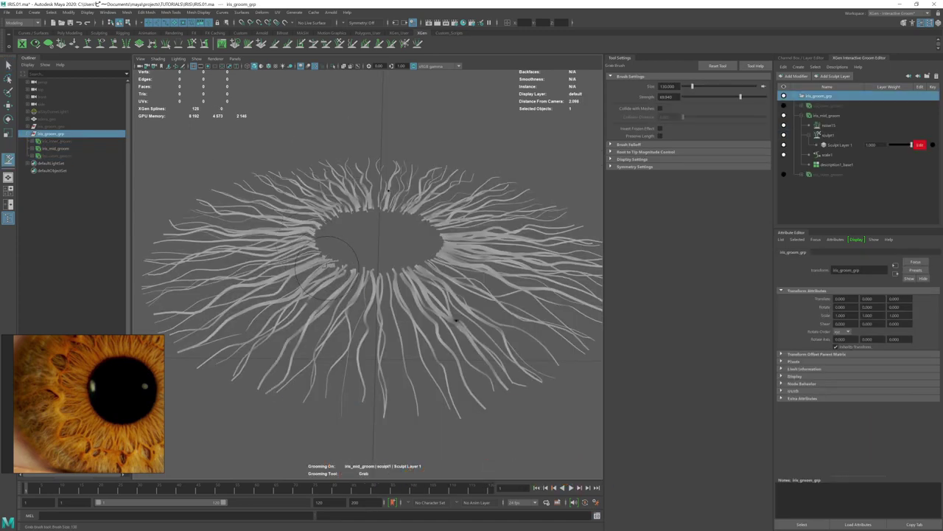
alt+drag(327, 267, 361, 246)
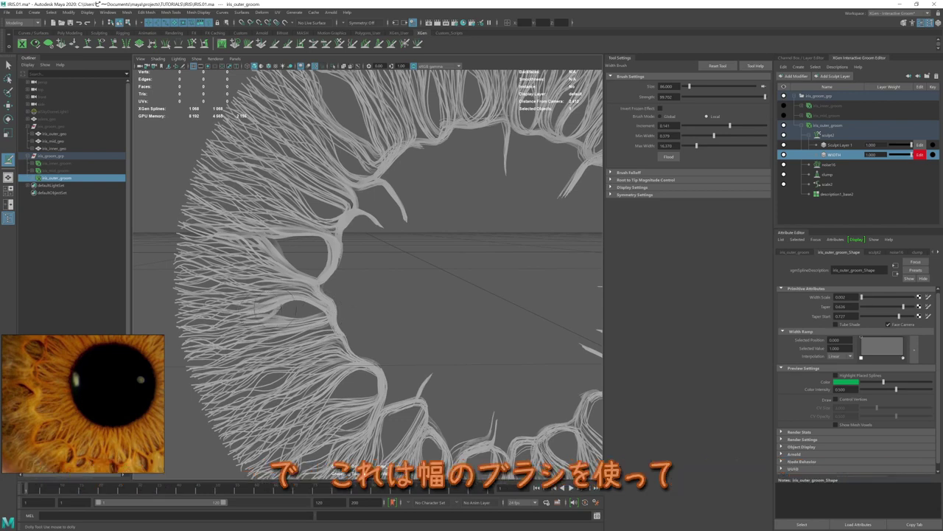
Step: Set the Width Brush to size 54 and strength 94.6 to thicken the clumps near the pupil
alt+middle_drag(357, 383, 355, 333)
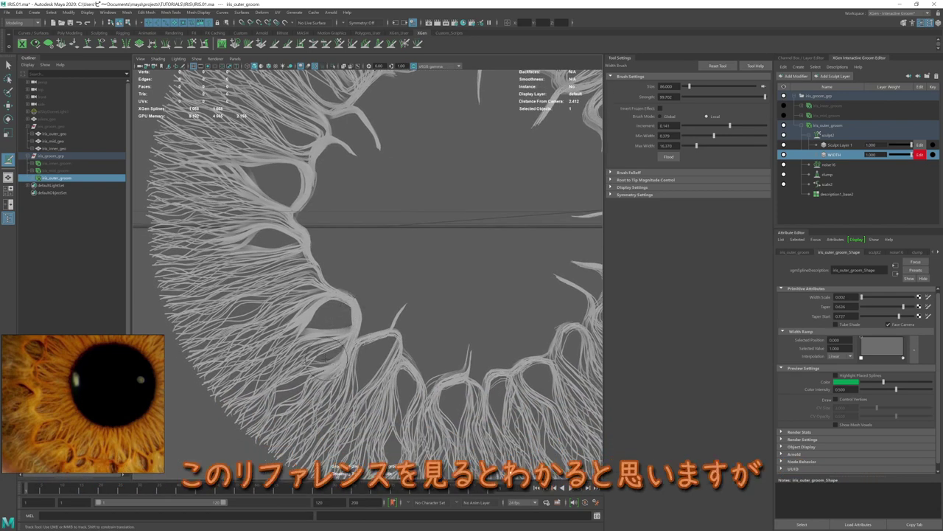
drag(325, 358, 328, 346)
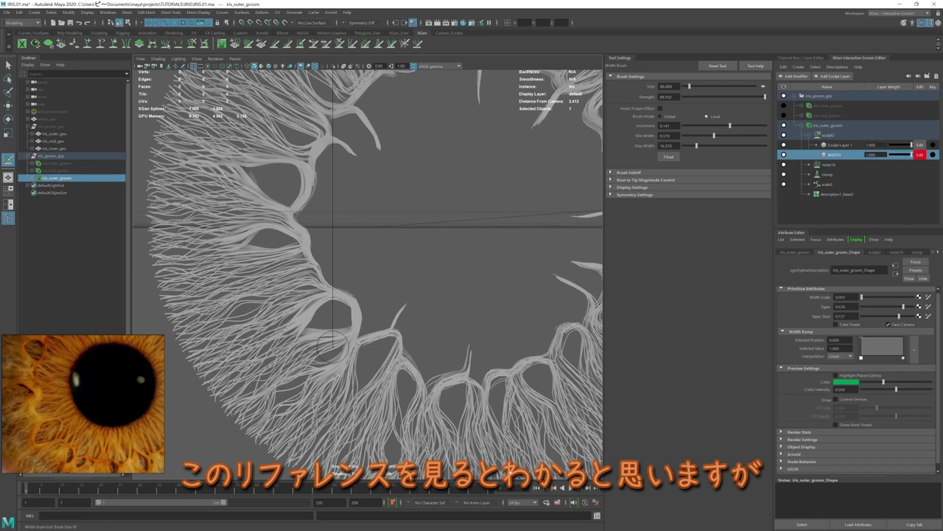
click(744, 96)
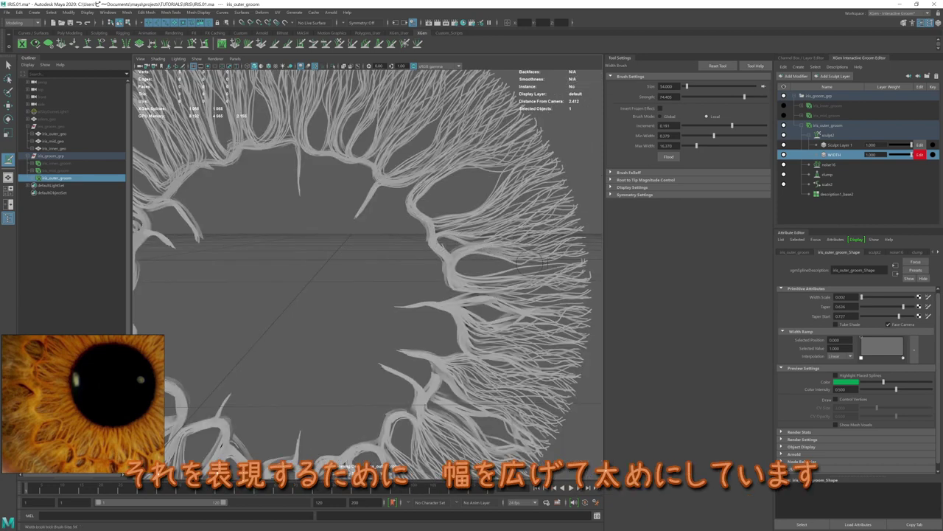
scroll(531, 250, up, 2)
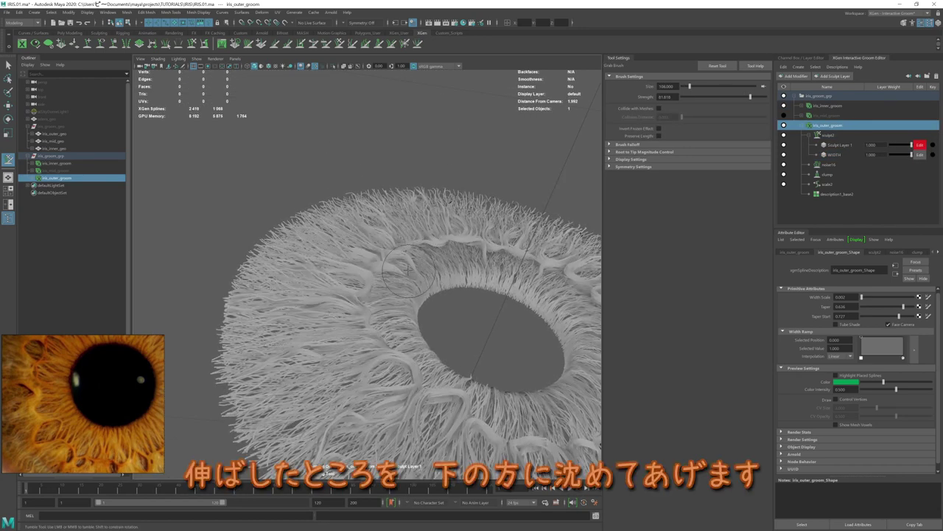
Step: Grab-brush the outer groom's stretched strands so they flow downward
alt+drag(408, 271, 393, 281)
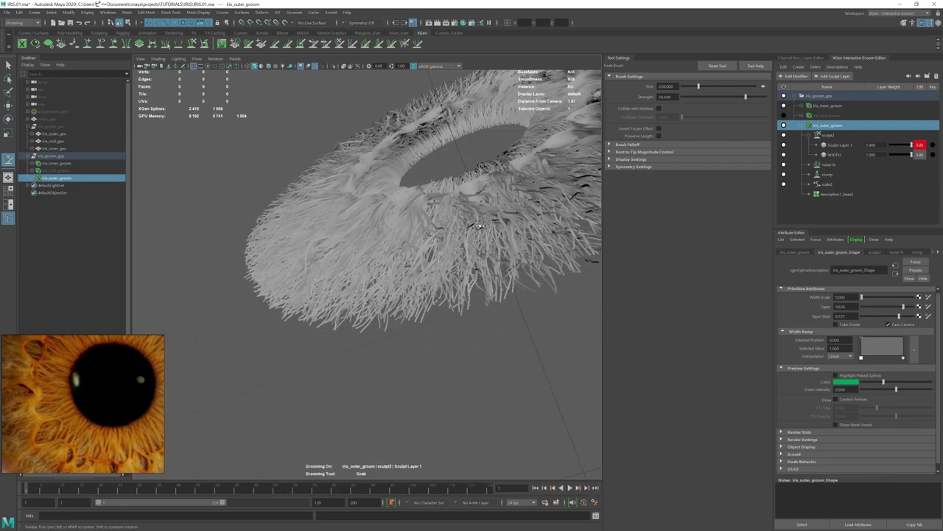
alt+drag(479, 226, 524, 194)
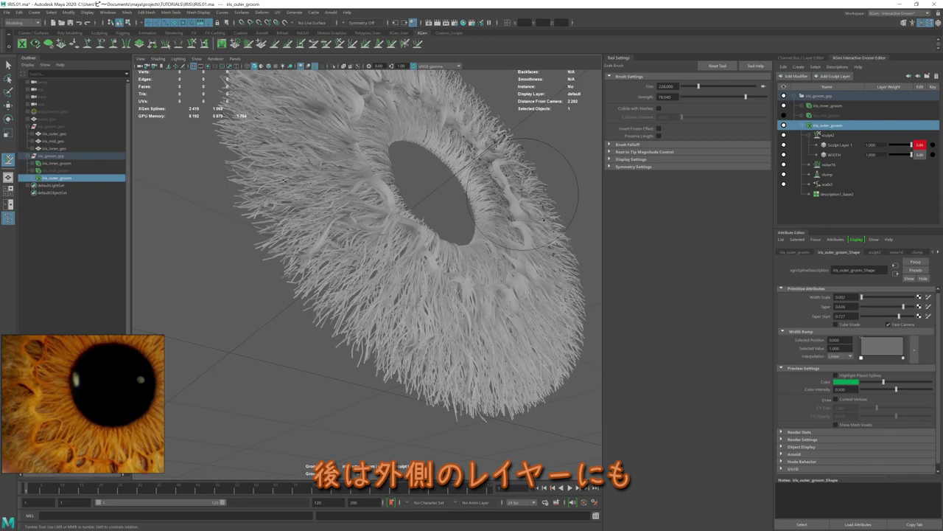
drag(544, 218, 471, 131)
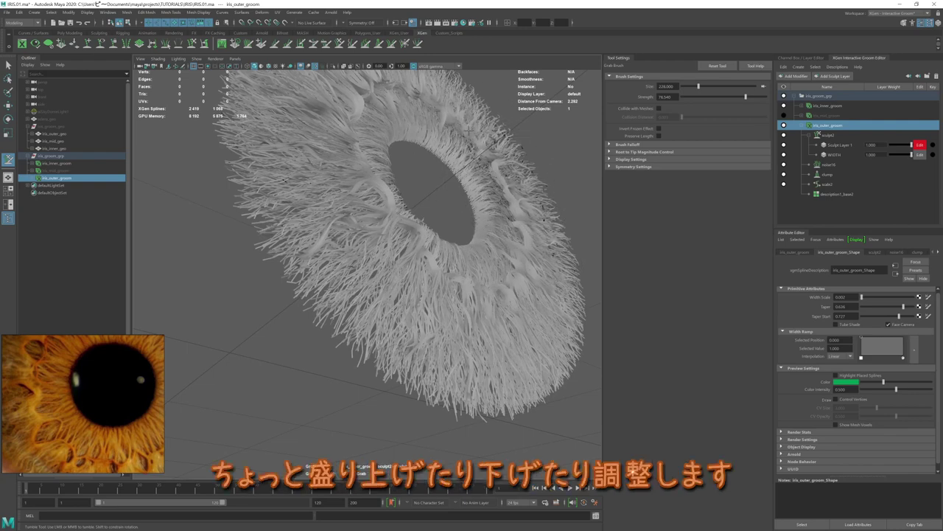
mouse_move(516, 305)
alt+mouse_down()
mouse_move(522, 312)
mouse_move(516, 303)
alt+mouse_up()
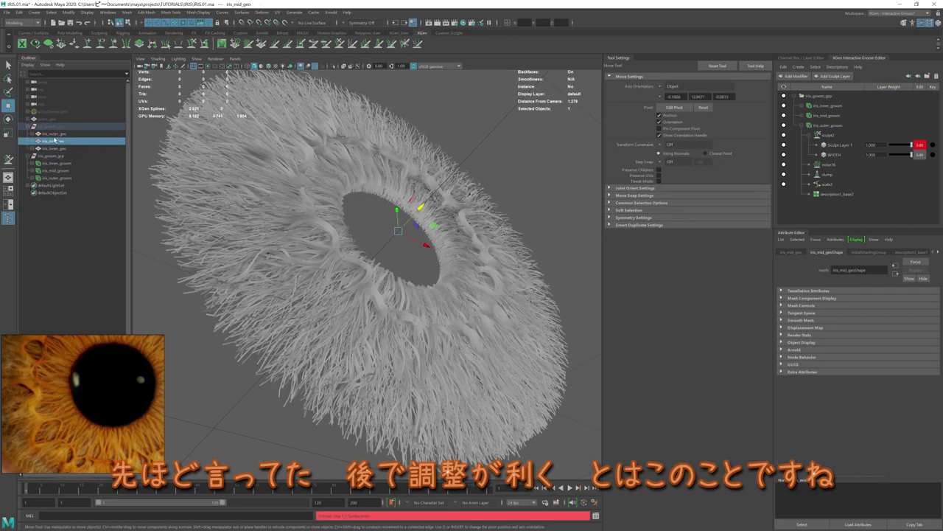
Step: Select iris_inner_geo, move it up to 1.462 along Z, then deselect it
click(56, 148)
drag(416, 215, 415, 214)
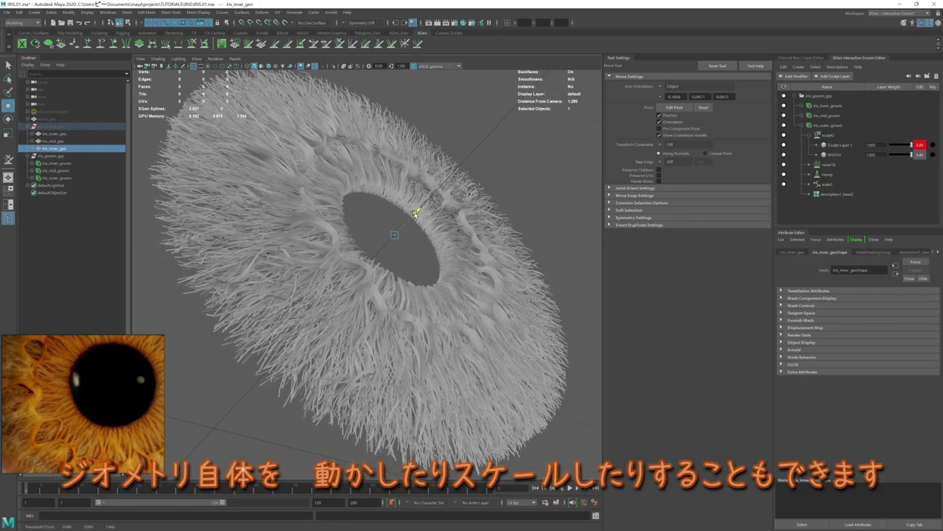
alt+drag(414, 217, 386, 233)
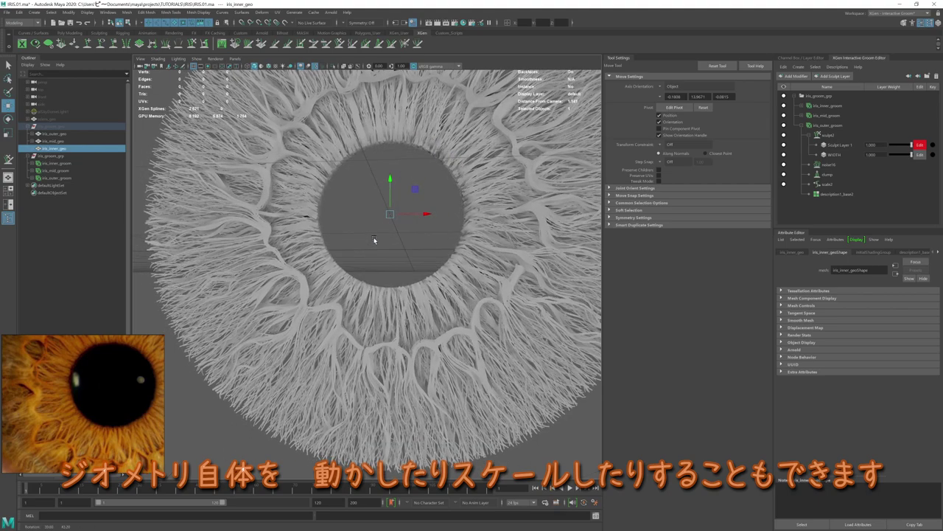
scroll(366, 235, down, 5)
key(q)
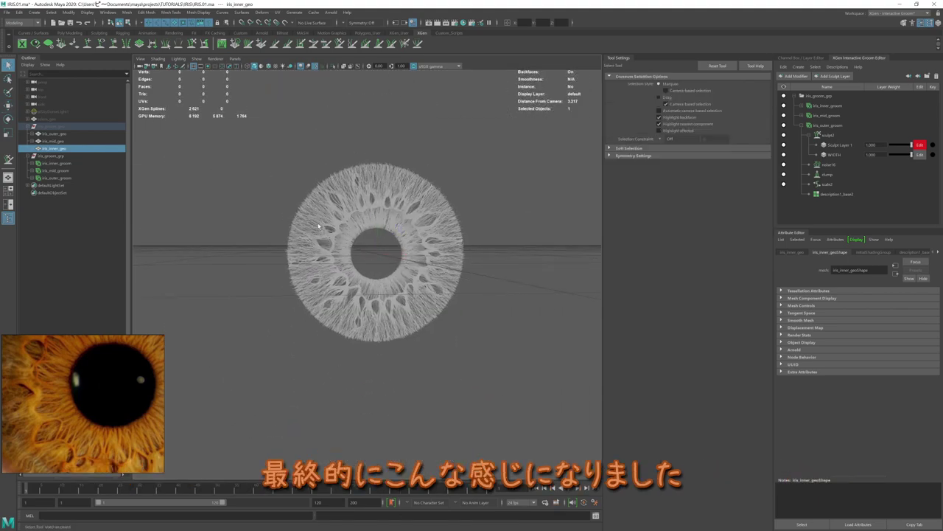
click(267, 226)
alt+drag(268, 225, 270, 221)
scroll(271, 221, up, 2)
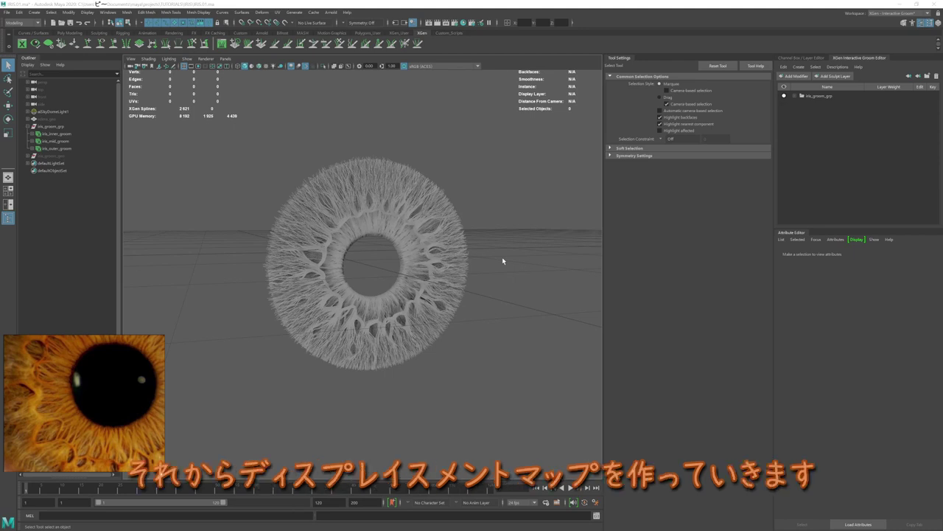
Step: Select iris_inner_groom and show its iris_inner_groom_Shape attributes with Face Camera enabled
mouse_move(502, 261)
alt+mouse_down()
mouse_move(442, 263)
mouse_move(555, 274)
alt+mouse_up()
click(74, 135)
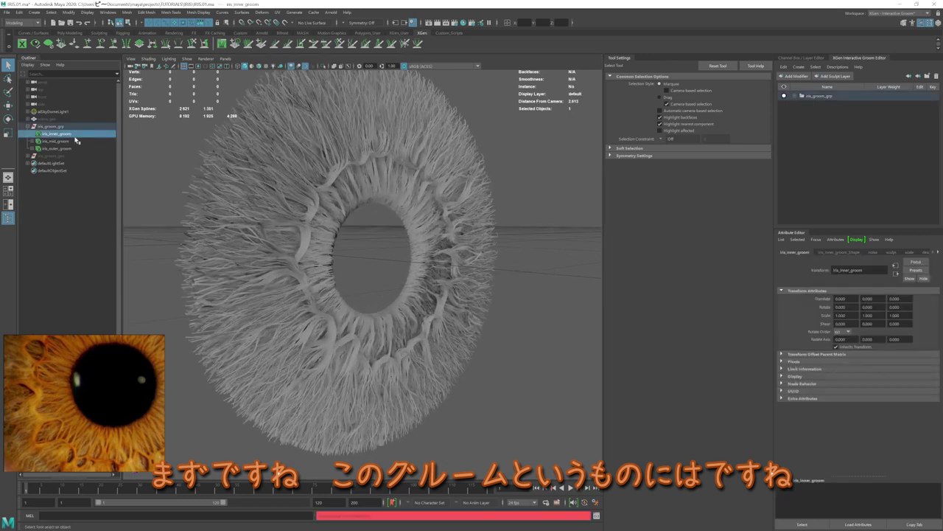
click(830, 251)
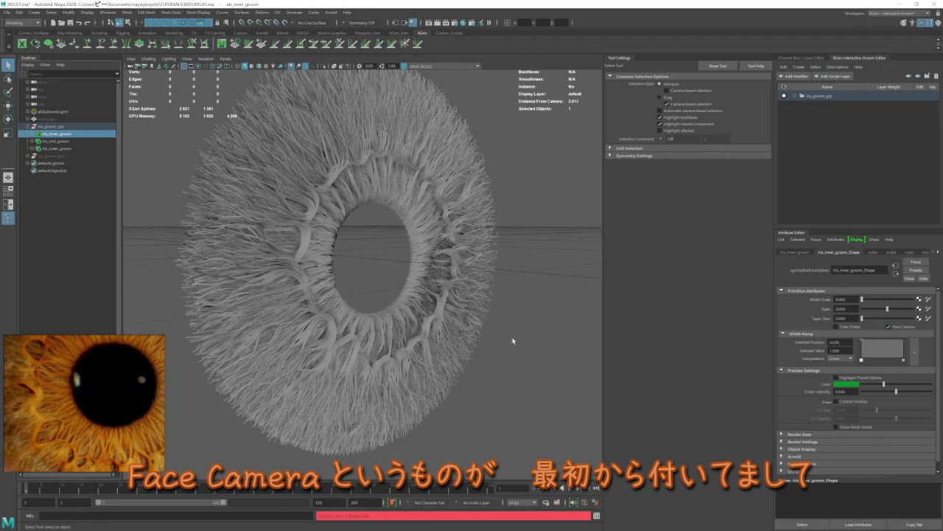
mouse_move(422, 260)
alt+mouse_down()
mouse_move(457, 258)
mouse_move(411, 258)
mouse_move(445, 249)
alt+mouse_up()
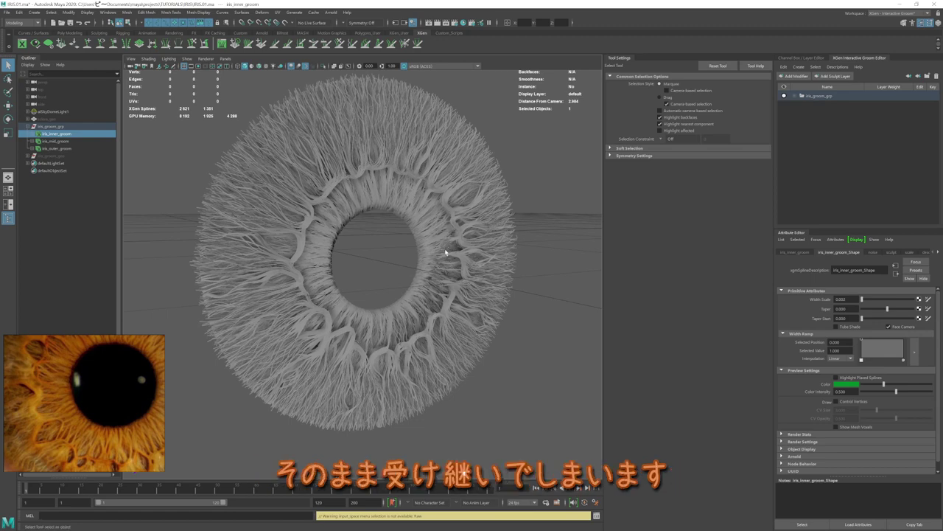
alt+drag(444, 251, 439, 247)
key(space)
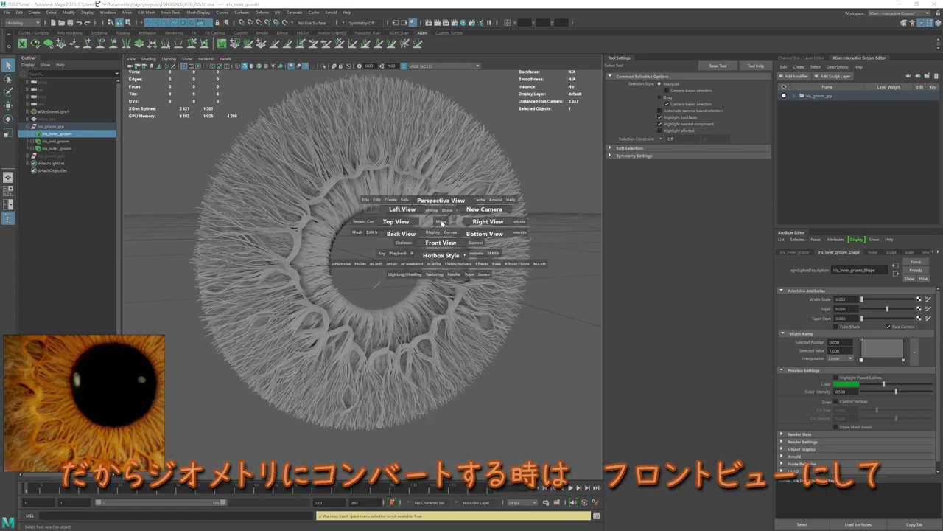
Step: In front view, convert all three iris grooms to polygon meshes with defaults, then select iris_groom_grp
click(441, 242)
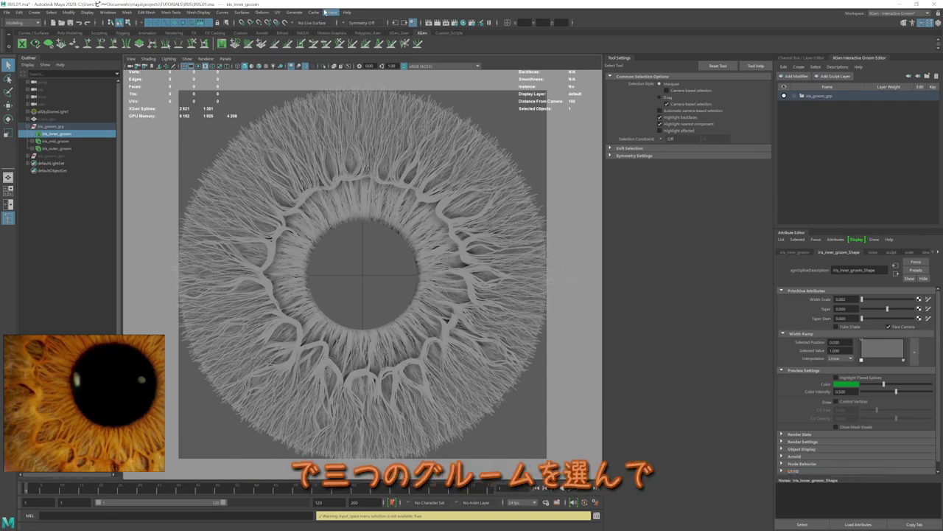
shift+click(79, 149)
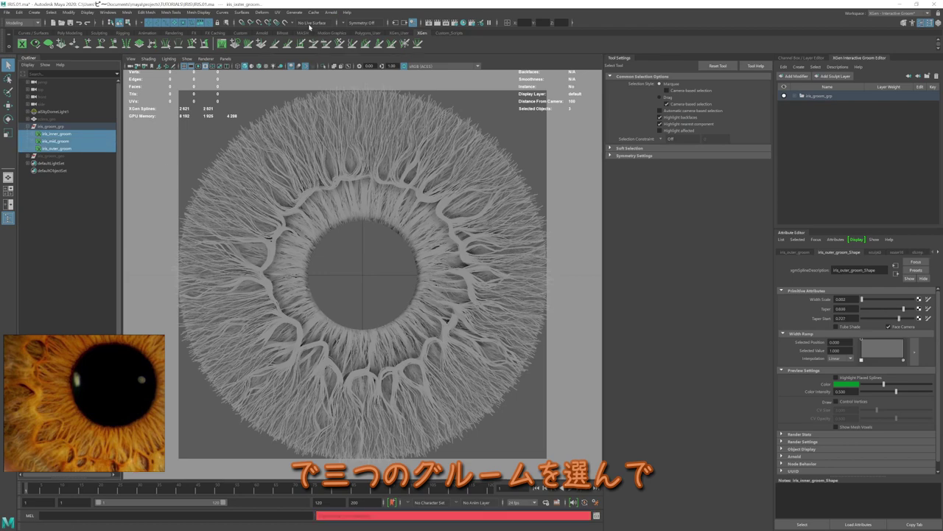
click(293, 13)
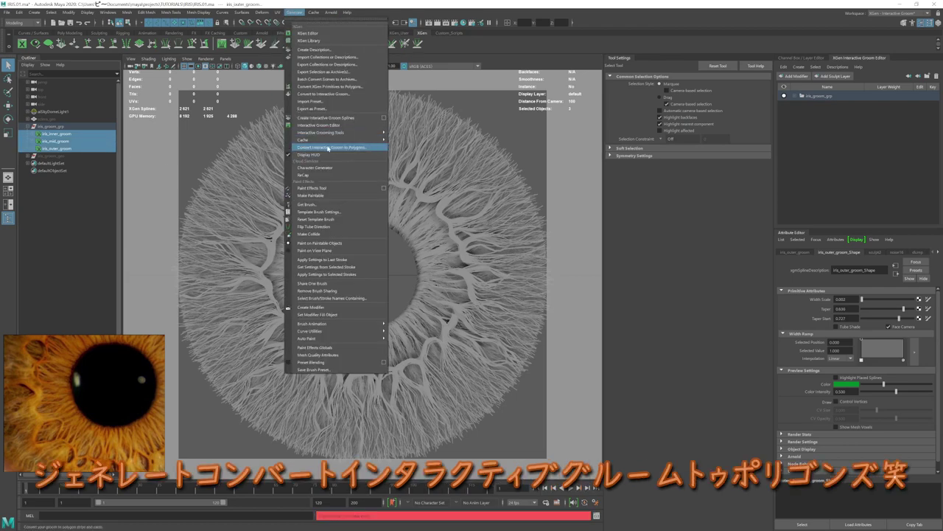
click(378, 151)
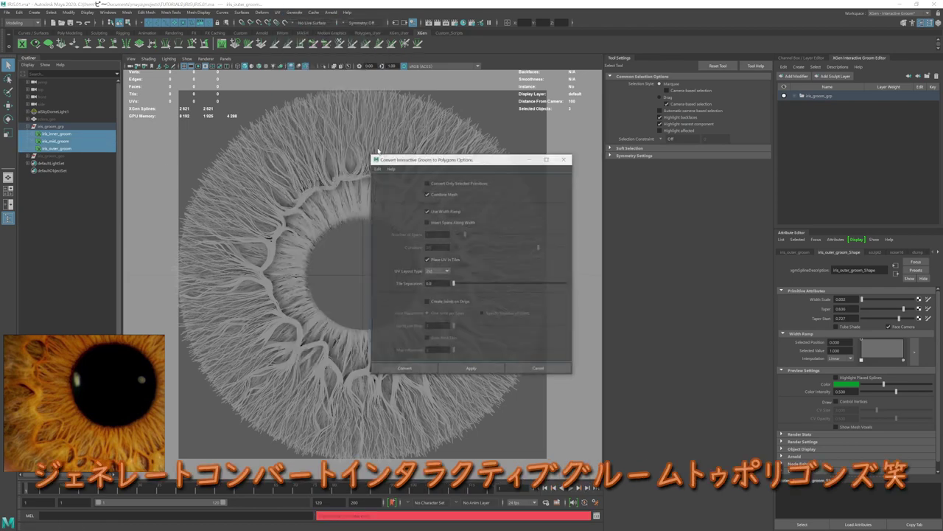
drag(487, 159, 534, 141)
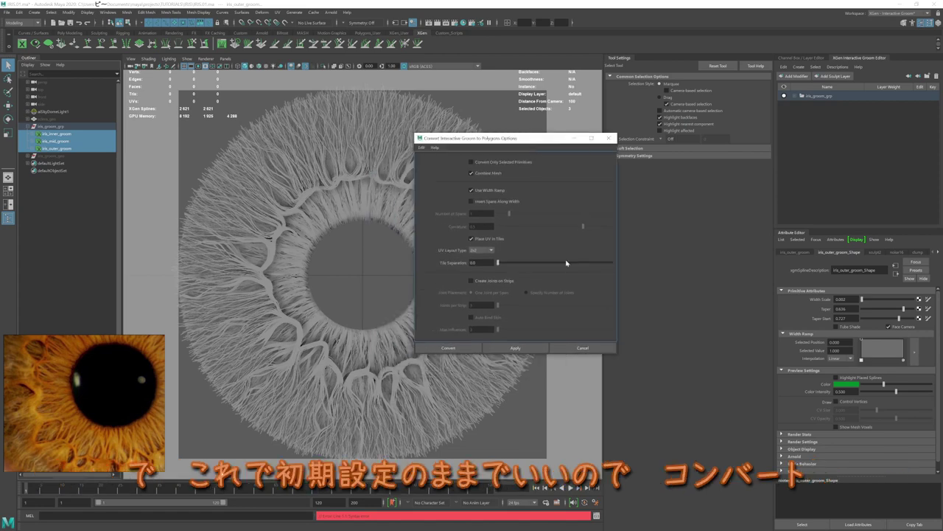
click(449, 348)
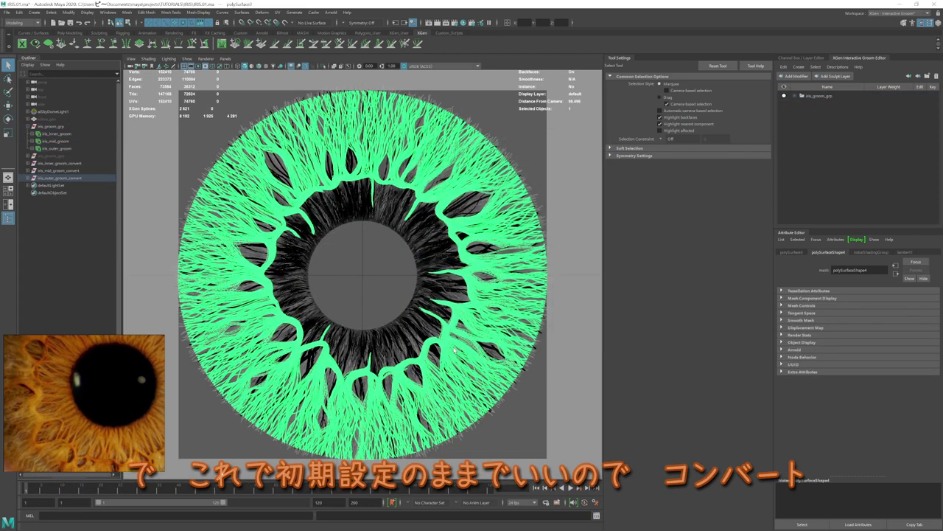
click(354, 271)
click(59, 127)
Step: Hide the original groom group and clear the selection
key(ctrl+h)
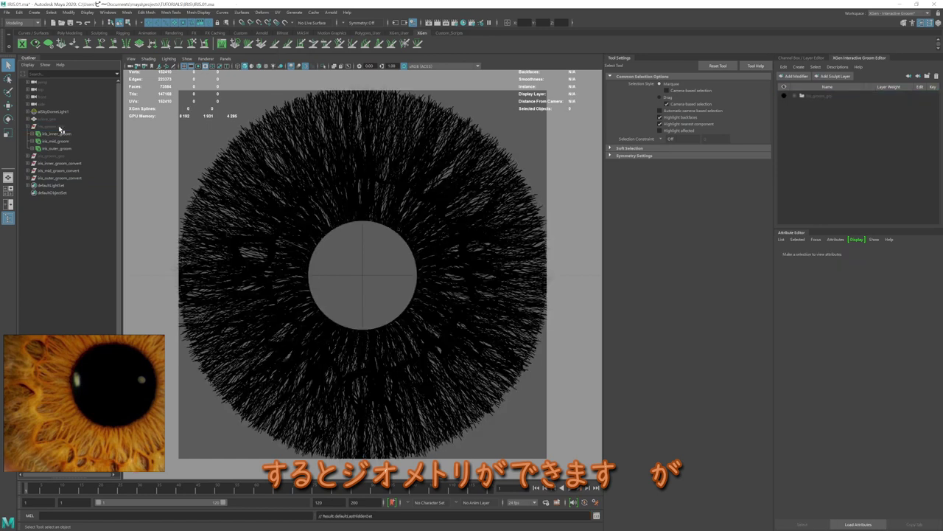
drag(93, 164, 93, 180)
click(377, 261)
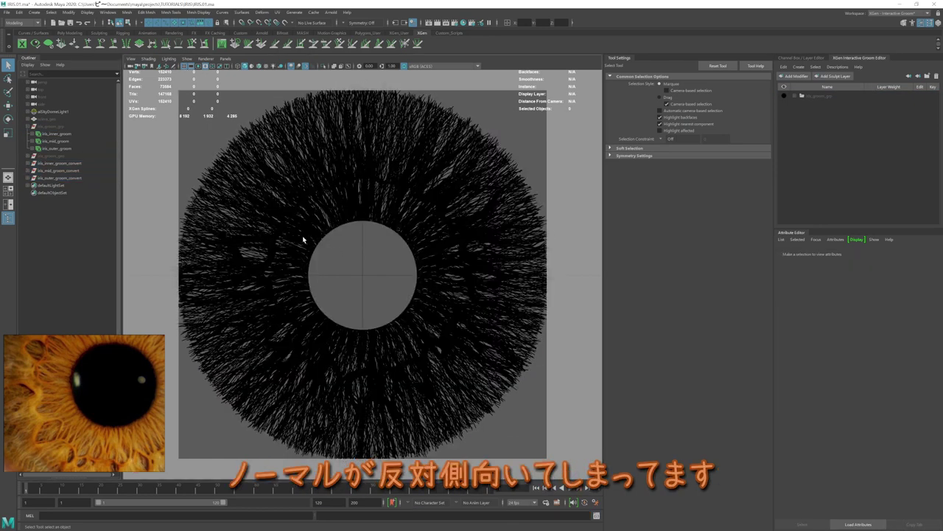
Step: Reverse the normals of the three converted iris meshes so they shade grey instead of black
drag(360, 232, 255, 281)
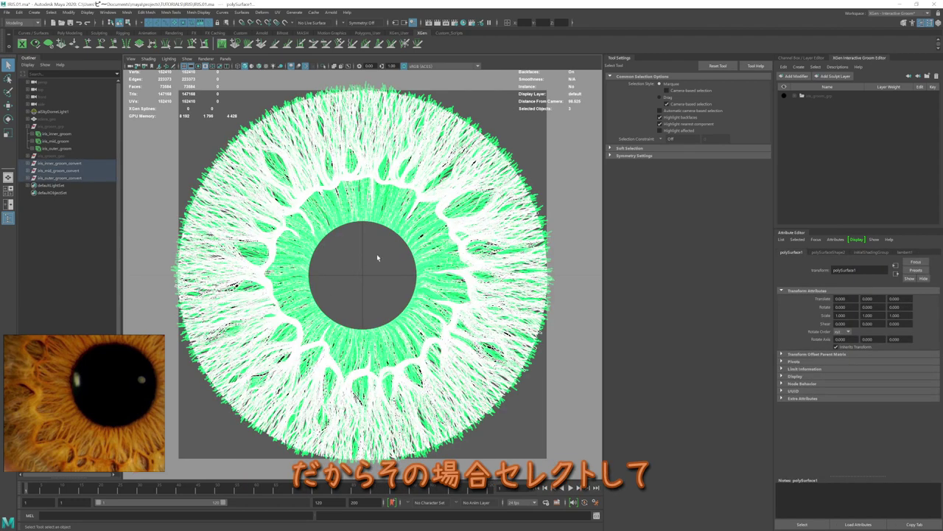
shift+right_drag(366, 244, 365, 274)
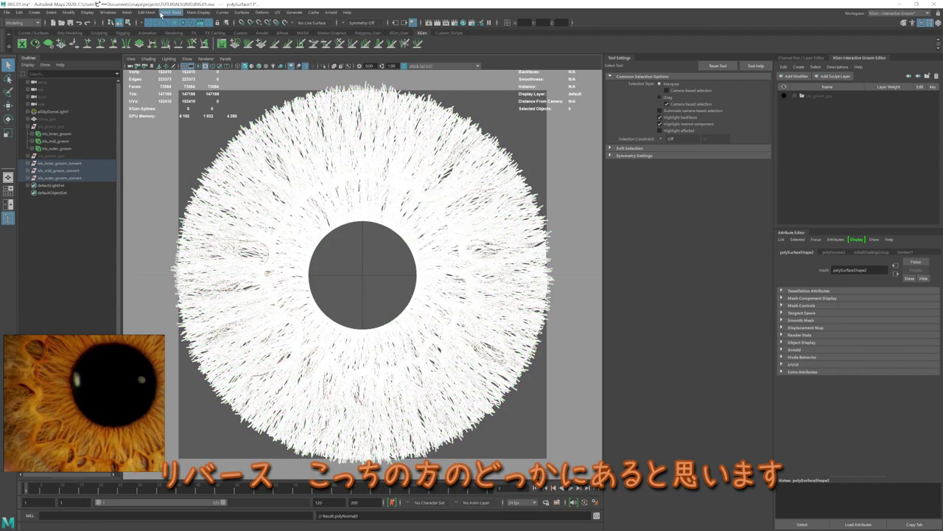
click(350, 269)
click(255, 269)
click(368, 258)
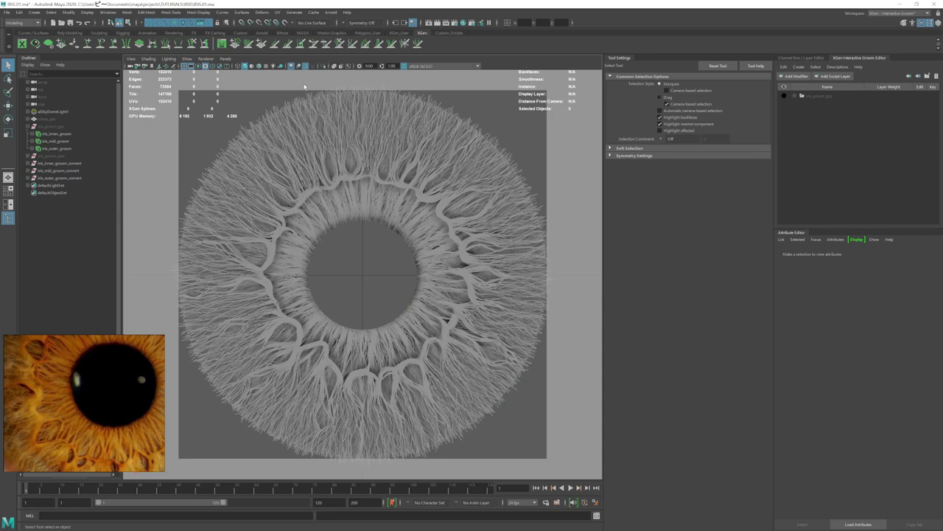
click(225, 58)
mouse_move(247, 66)
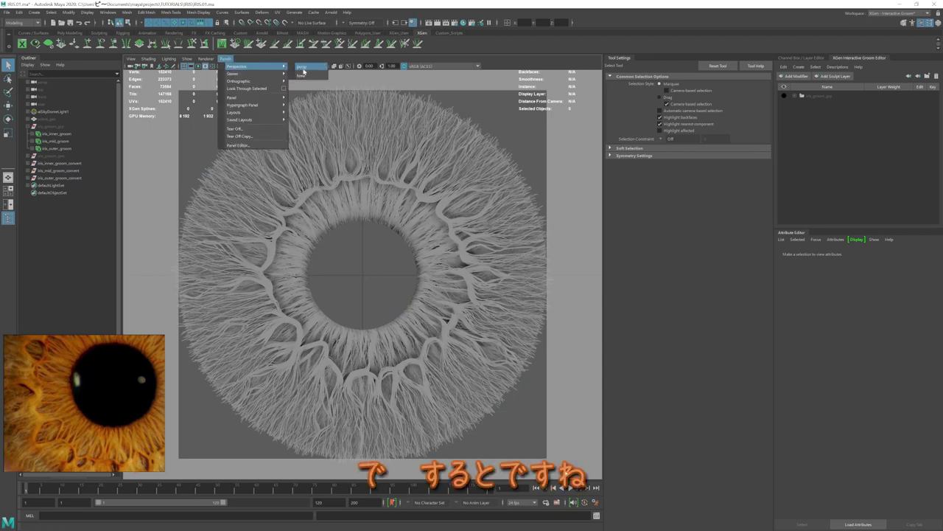
Step: Switch to the persp camera and select the three converted iris meshes
click(302, 67)
mouse_move(411, 230)
alt+mouse_down()
mouse_move(375, 227)
mouse_move(391, 219)
mouse_move(358, 226)
mouse_move(583, 268)
alt+mouse_up()
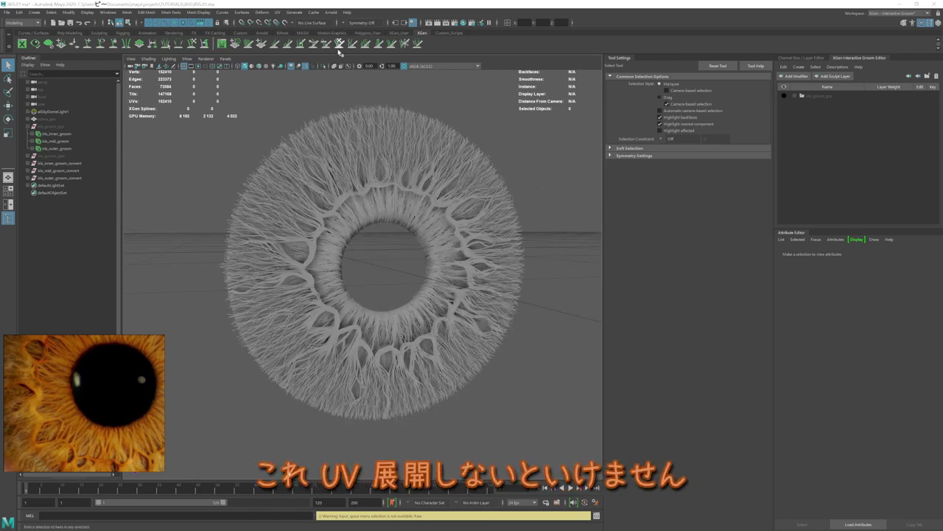
click(96, 165)
shift+click(70, 178)
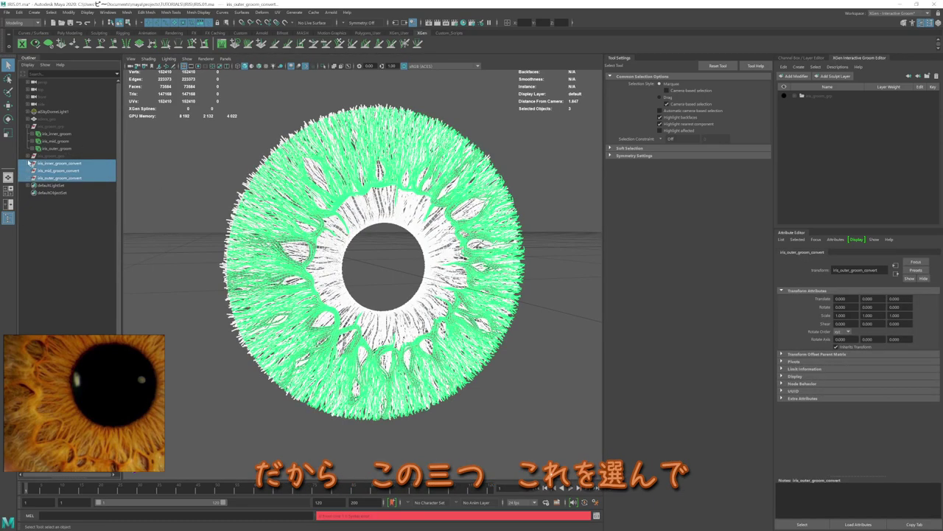
drag(208, 184, 277, 229)
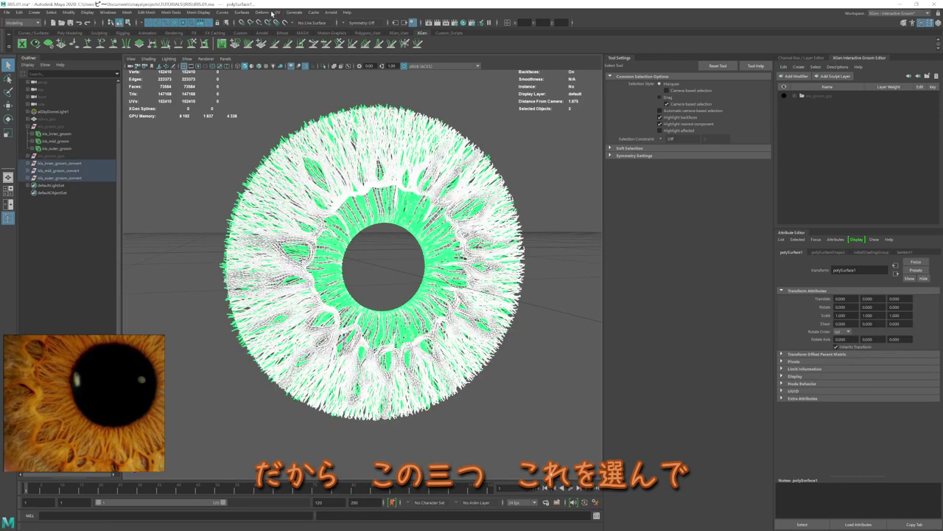
Step: Apply a planar UV projection with Keep image width/height ratio turned off
click(277, 12)
click(346, 101)
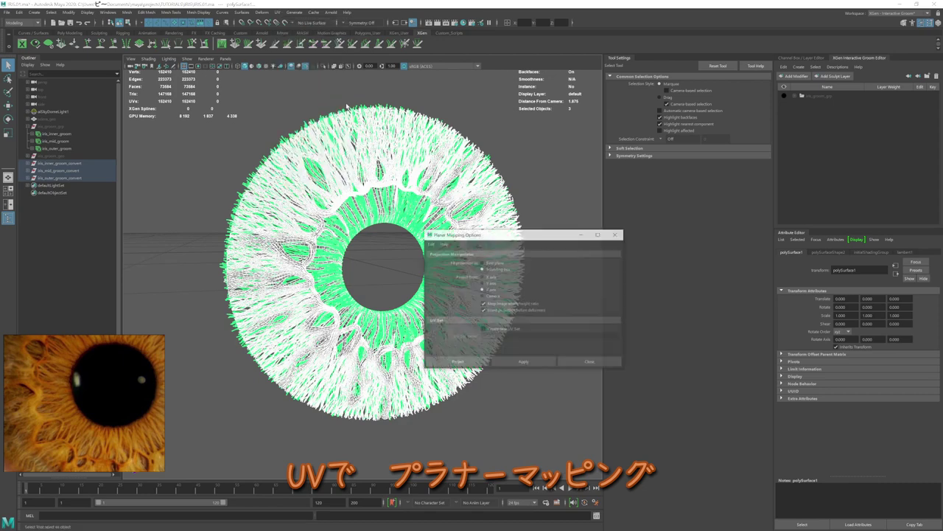
drag(518, 234, 559, 185)
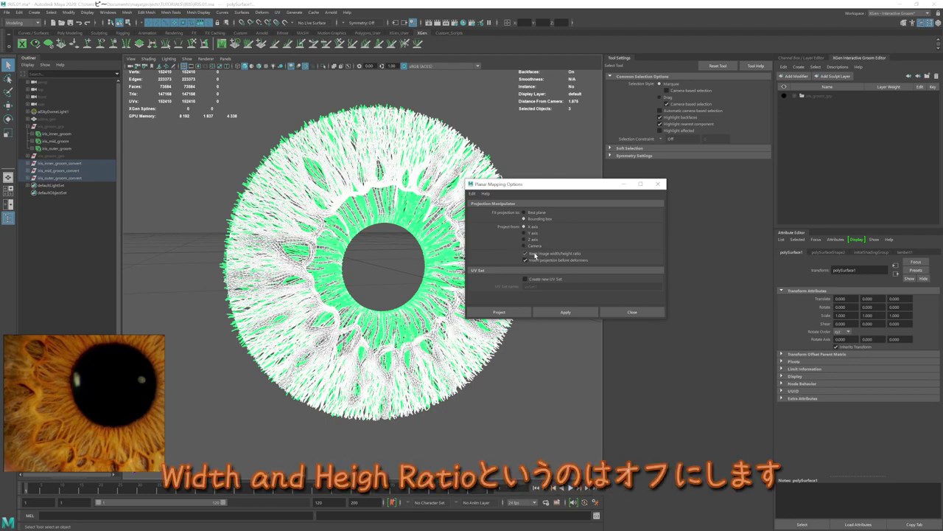
click(535, 255)
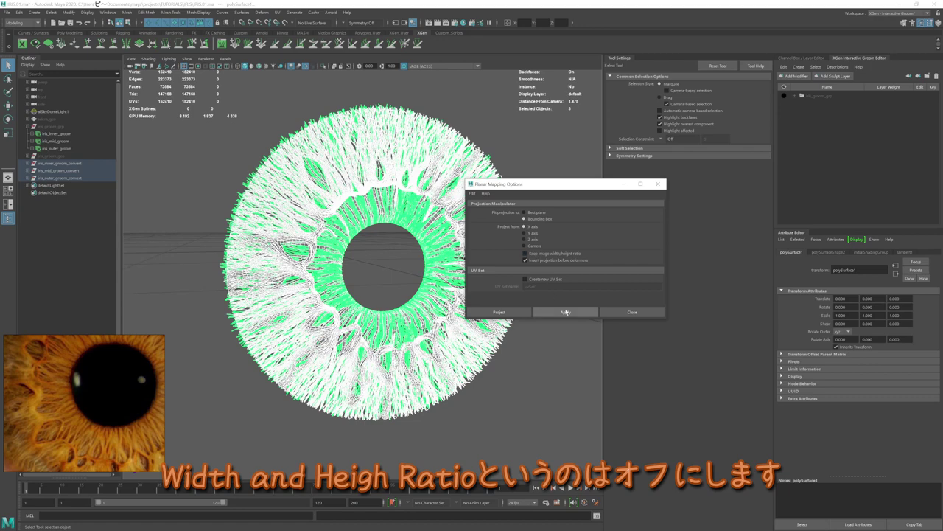
click(510, 313)
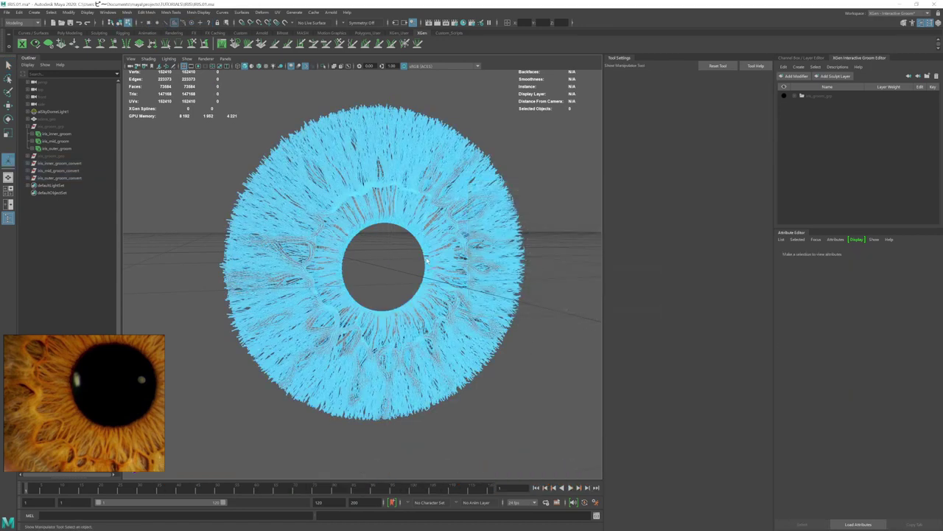
Step: Delete the iris meshes' construction history and open the UV Editor
key(q)
click(445, 287)
alt+drag(523, 311, 511, 265)
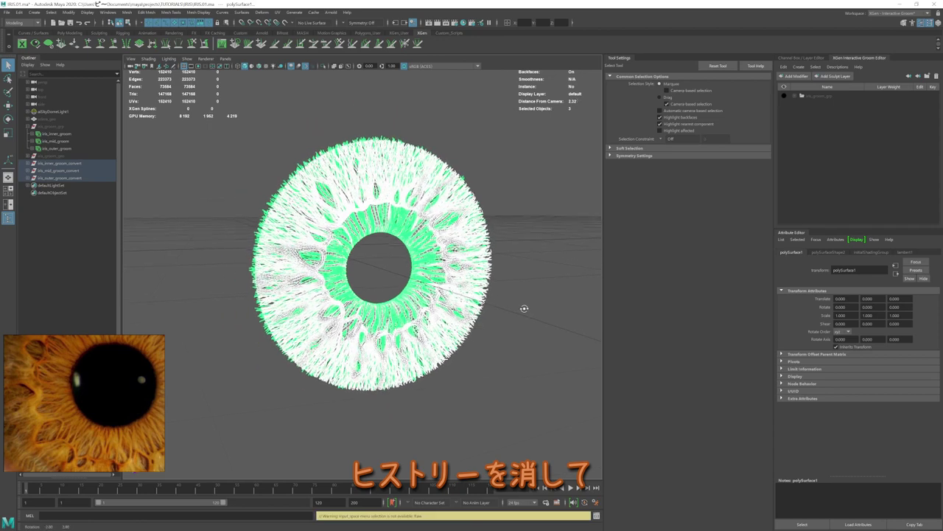
click(278, 12)
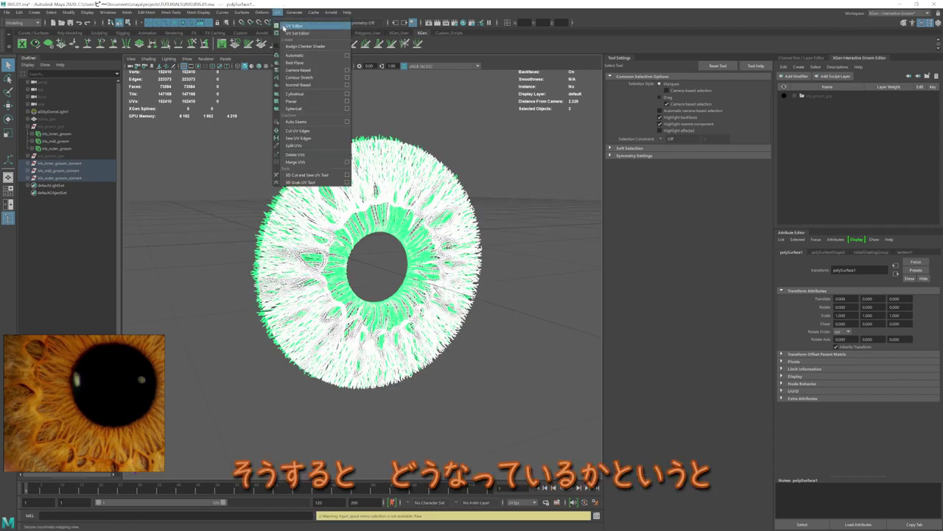
click(289, 20)
drag(516, 134, 584, 136)
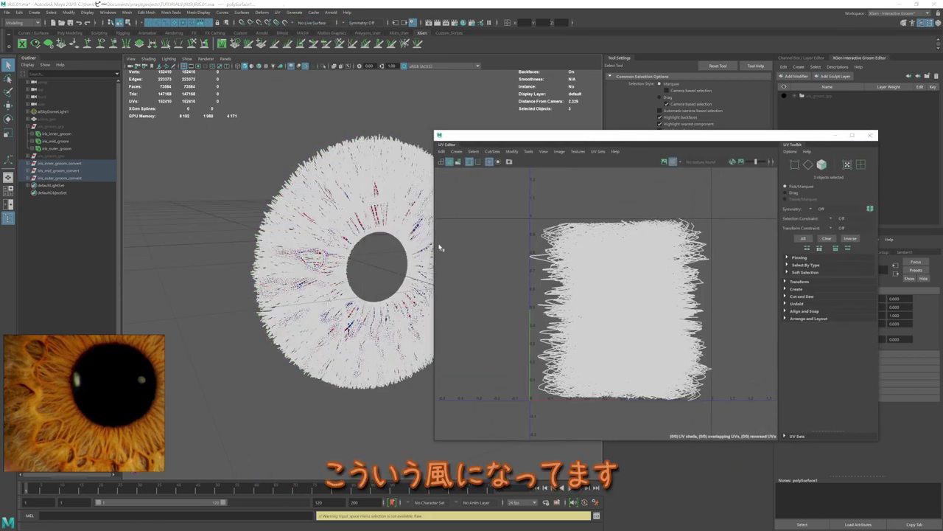
alt+drag(342, 218, 389, 196)
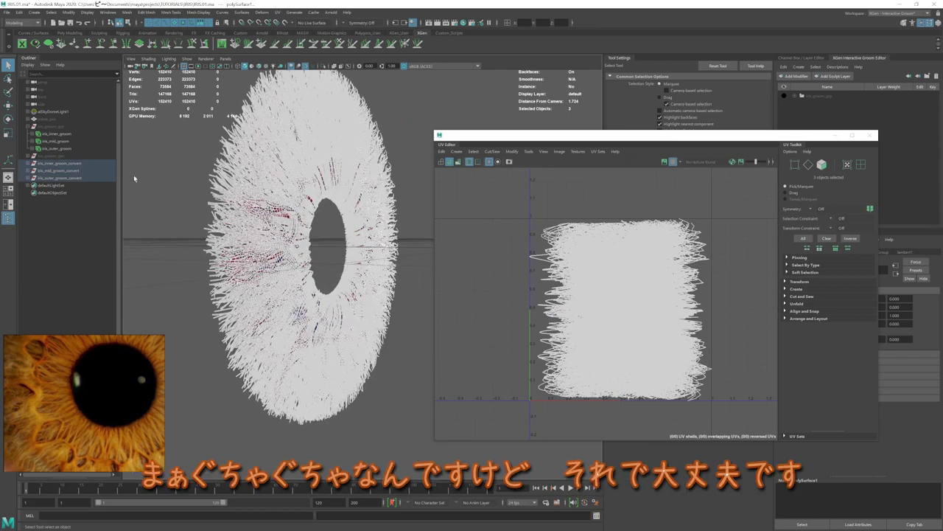
Step: Inspect the UVs of polySurface1, polySurface2 and polySurface3 individually, then all three together
click(29, 163)
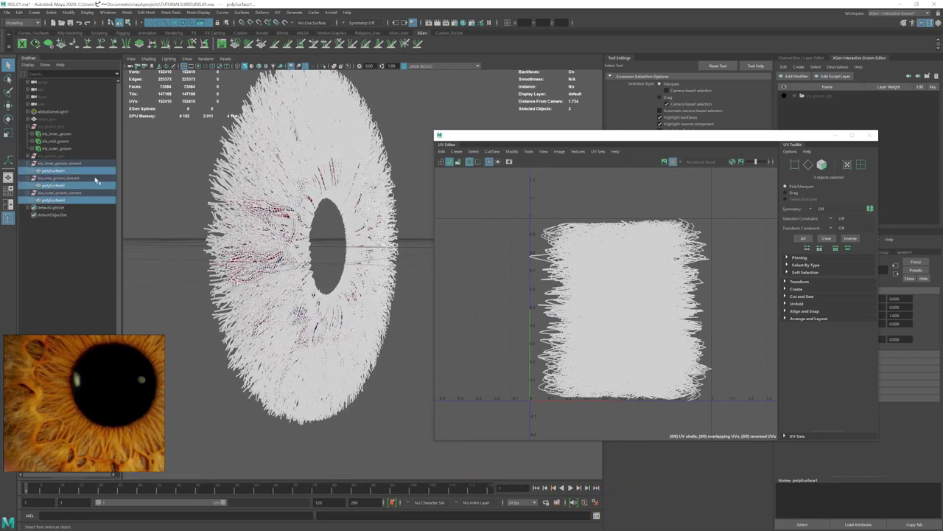
click(71, 170)
alt+drag(295, 214, 317, 214)
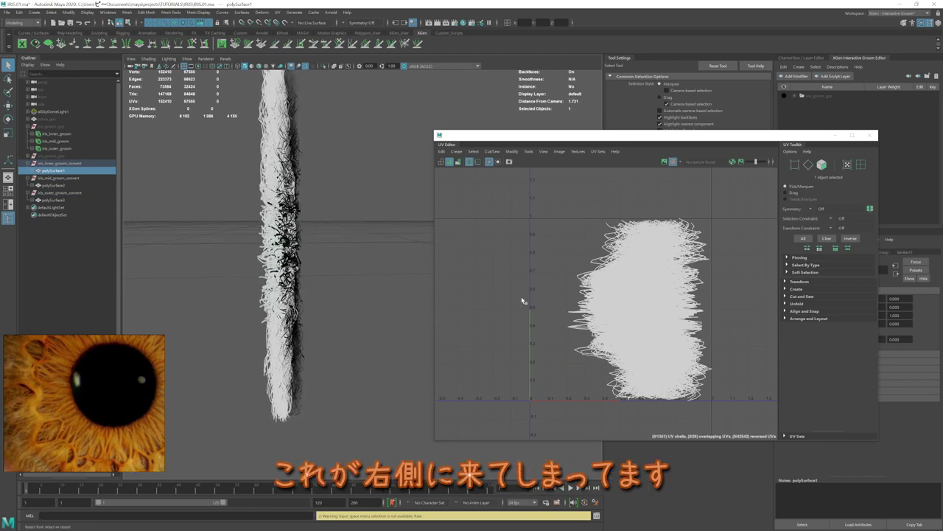
click(51, 185)
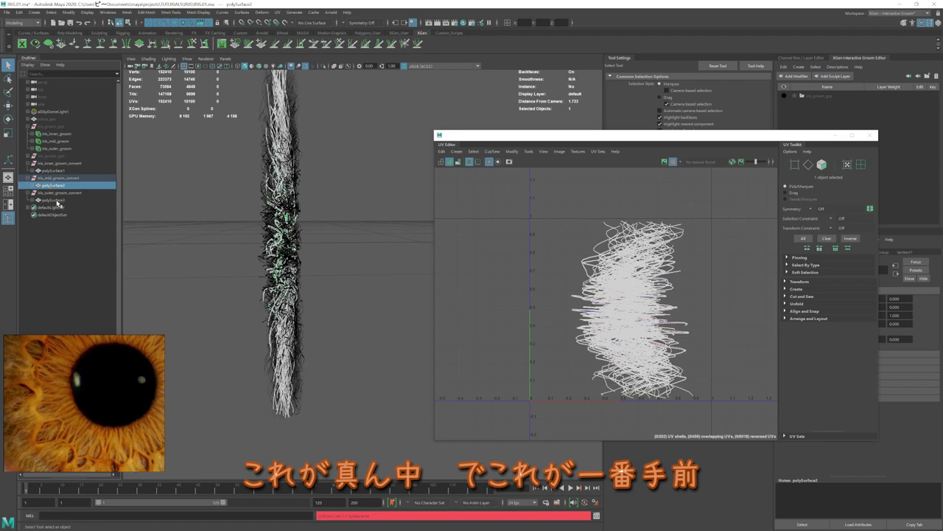
click(56, 201)
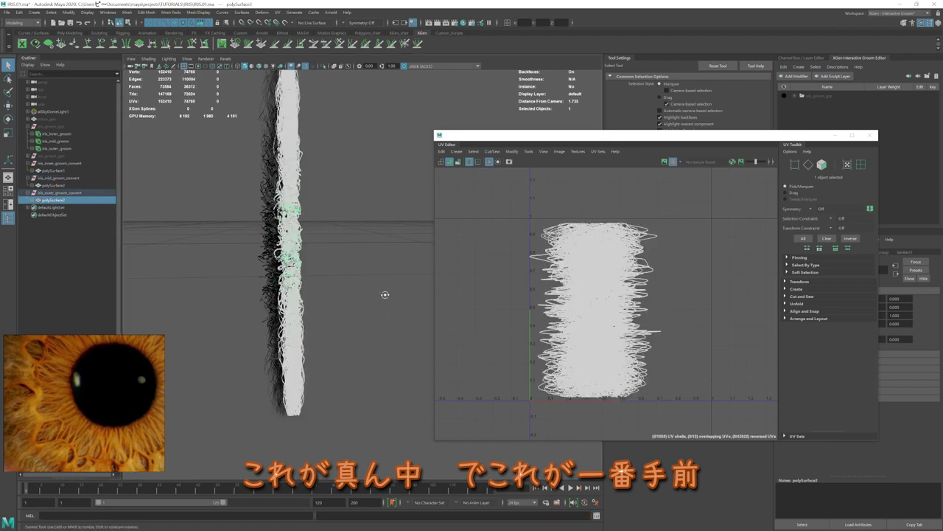
alt+drag(391, 313, 336, 254)
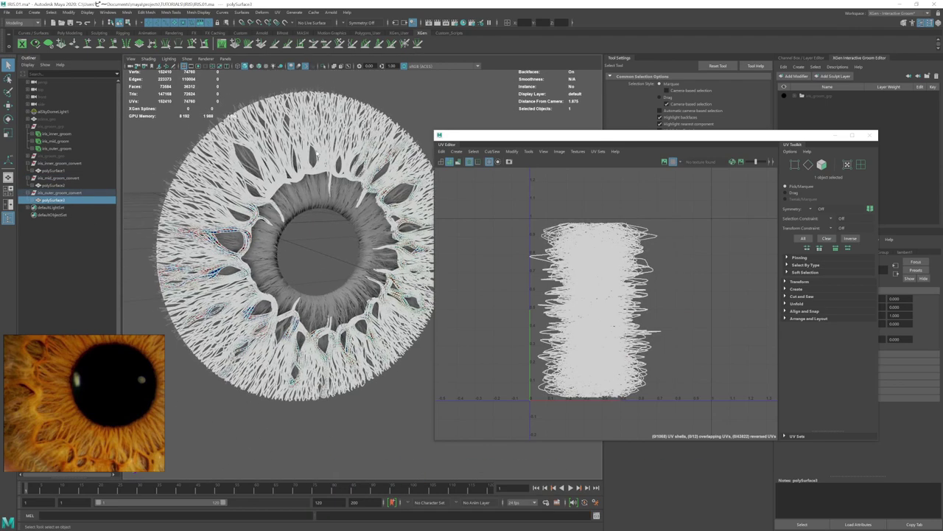
click(326, 249)
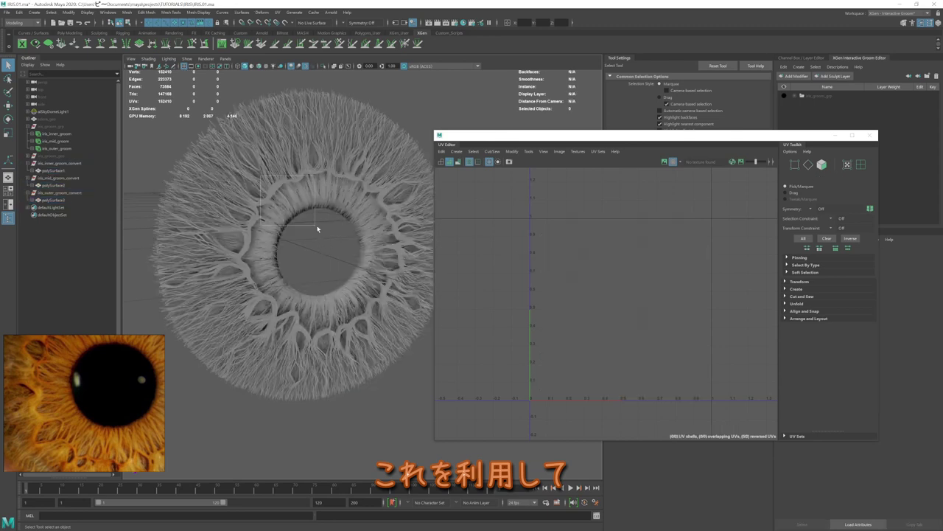
drag(261, 177, 316, 225)
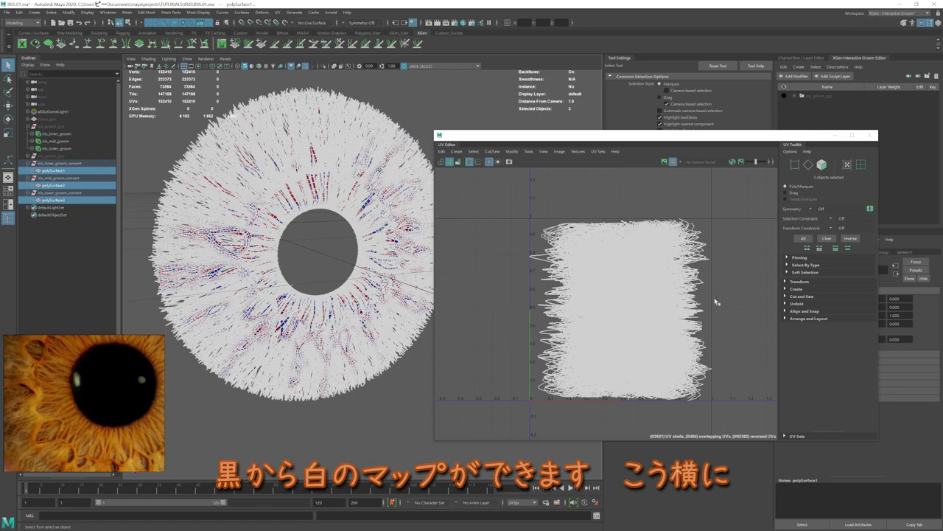
mouse_move(434, 302)
alt+mouse_down()
mouse_move(351, 260)
mouse_move(352, 237)
alt+mouse_up()
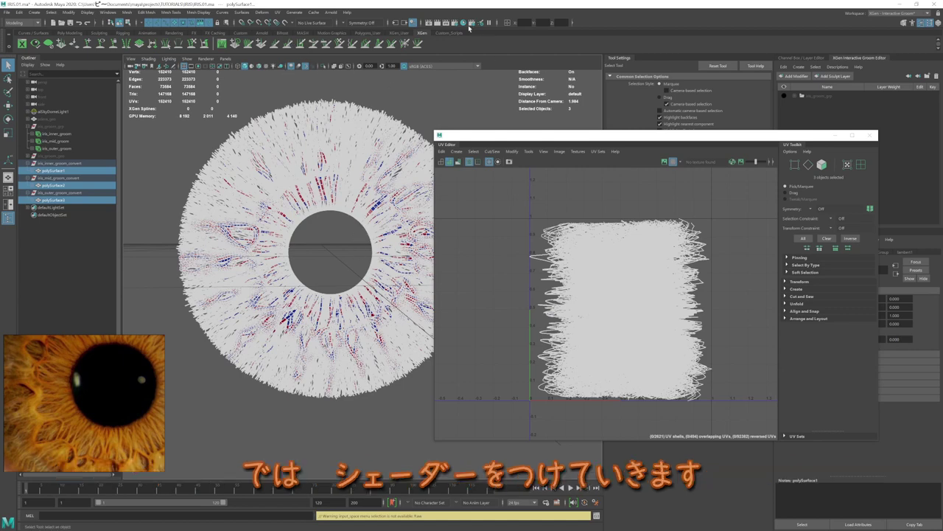
Step: Create an aiFlat shading node in the Hypershade
click(465, 23)
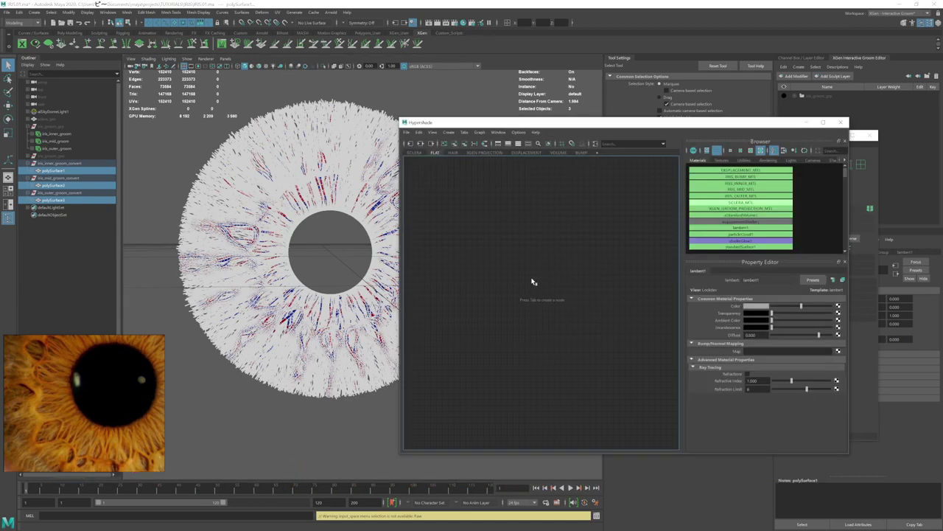
key(Tab)
text(flat)
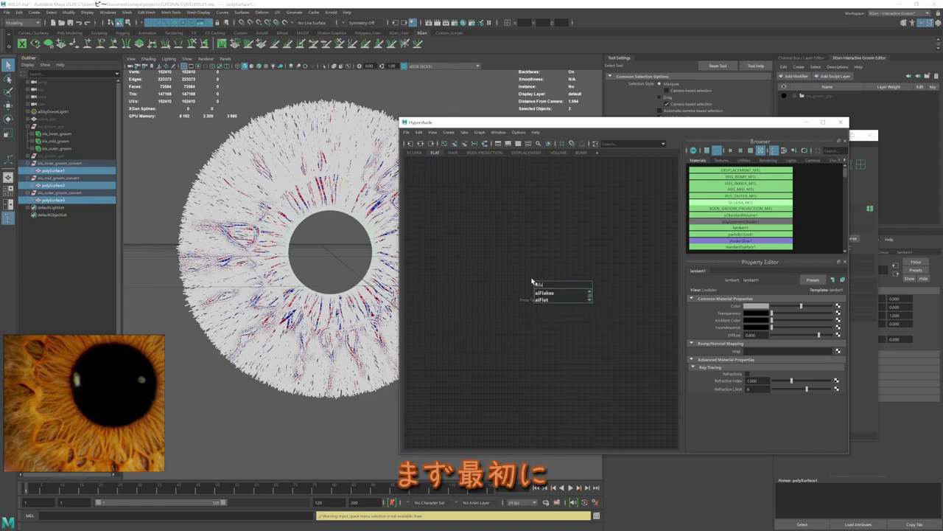
key(Return)
scroll(508, 308, up, 1)
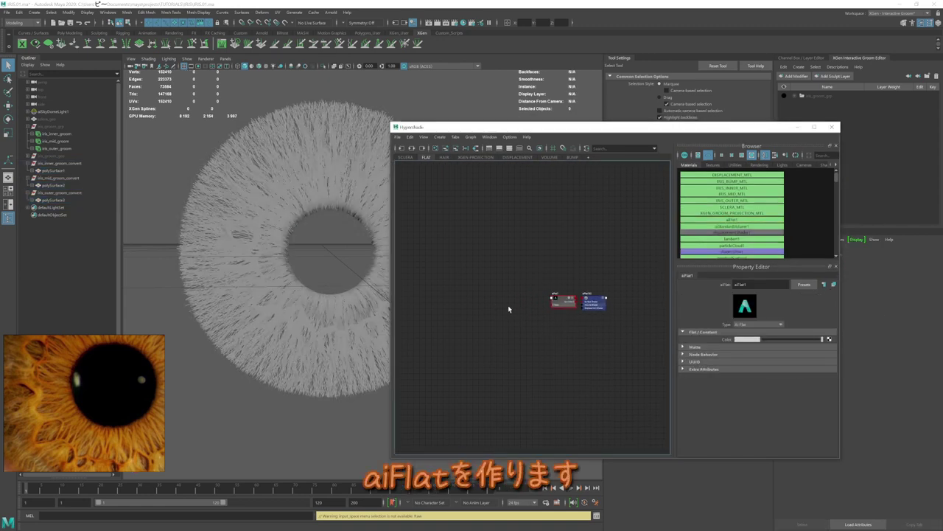
scroll(509, 291, up, 1)
scroll(472, 295, up, 1)
Step: Create a ramp texture and connect its outColor to aiFlat1's Color
key(Tab)
text(ram)
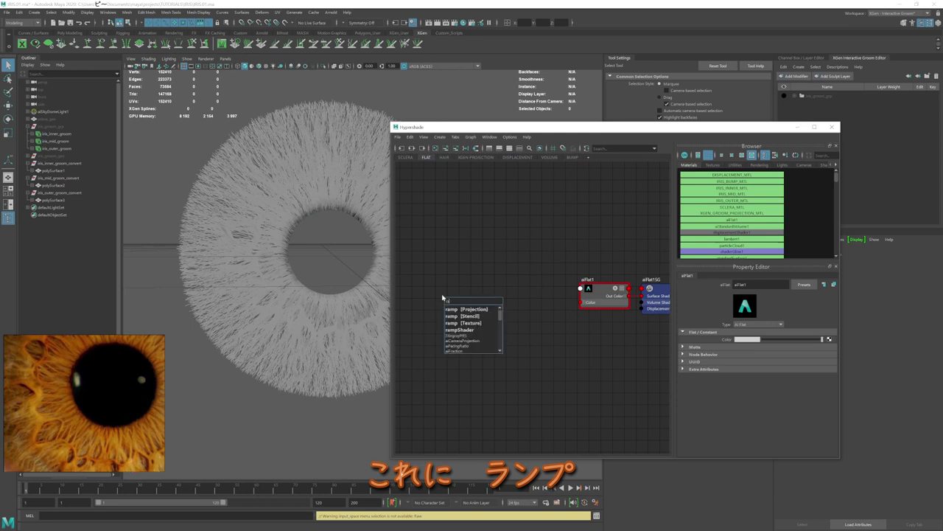
text(p)
key(Down)
key(Down)
key(Down)
key(Return)
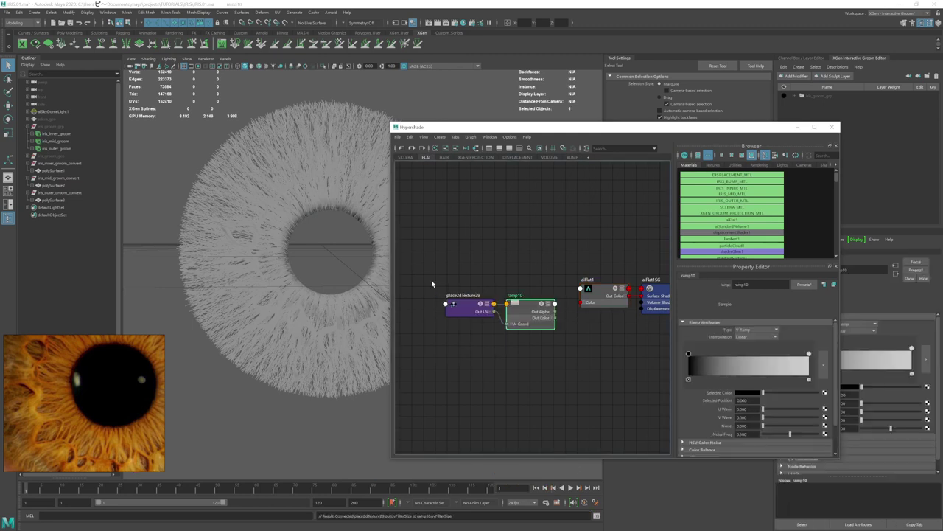
mouse_move(435, 284)
mouse_down()
mouse_move(547, 309)
mouse_move(581, 302)
mouse_up()
click(547, 309)
click(515, 307)
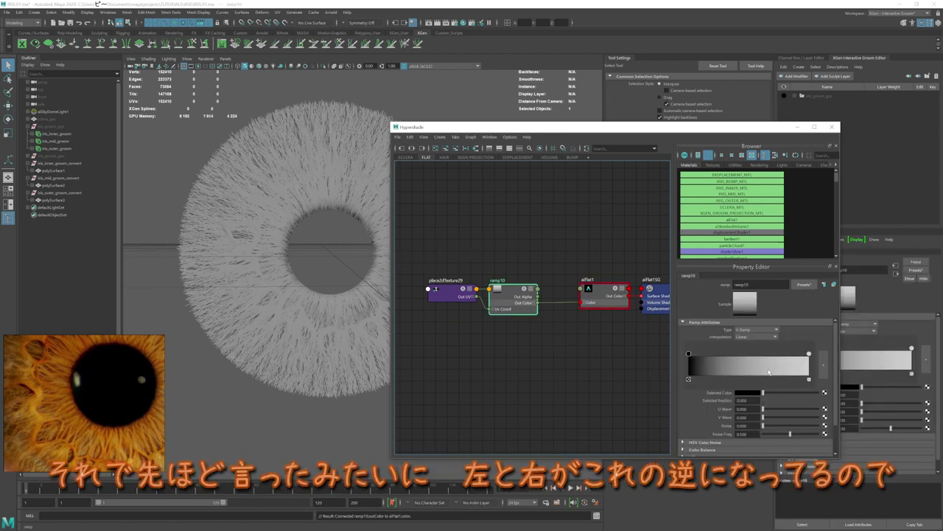
Step: Move the ramp's black stop to the right end and set its Type to U Ramp
mouse_move(689, 355)
mouse_down()
mouse_move(773, 355)
mouse_move(689, 354)
mouse_up()
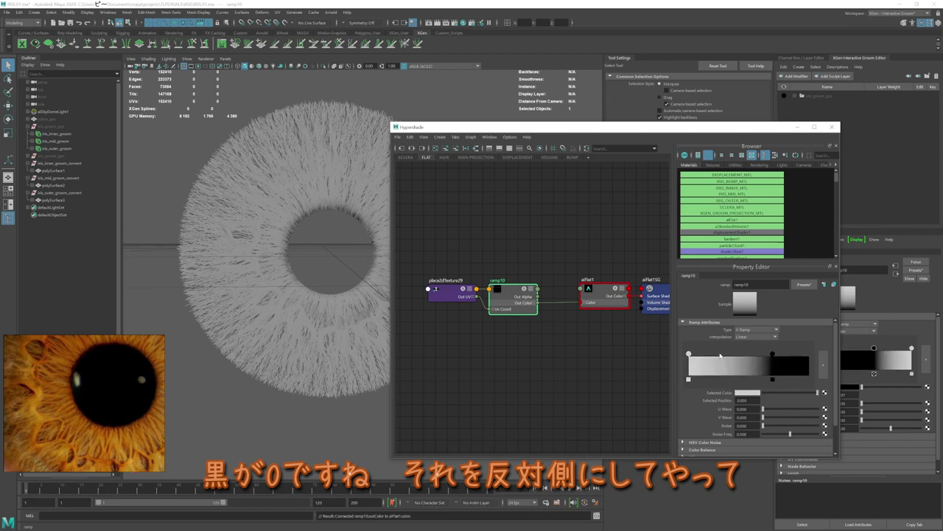
drag(774, 356, 809, 355)
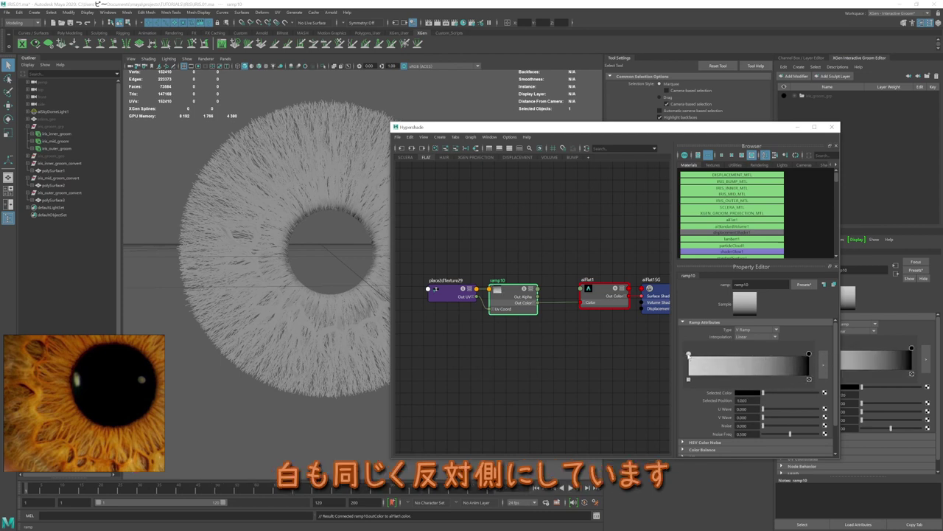
click(689, 355)
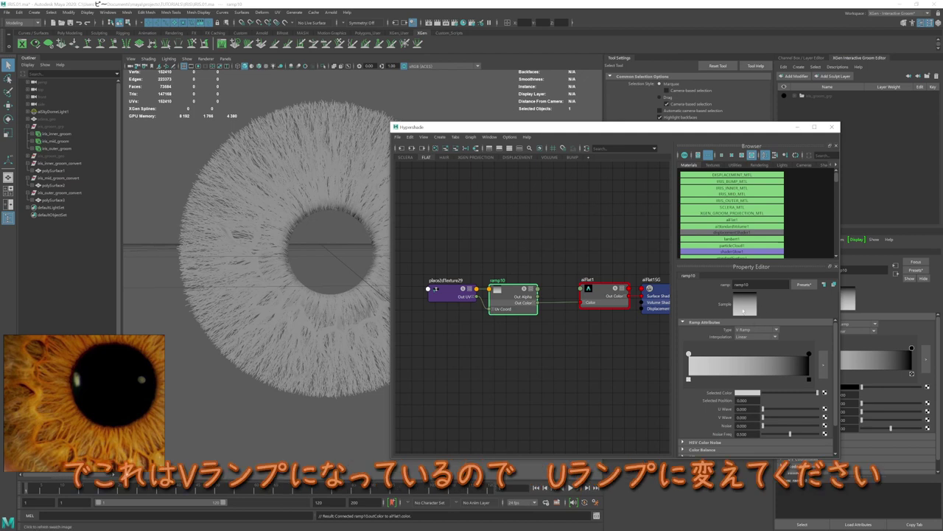
click(755, 330)
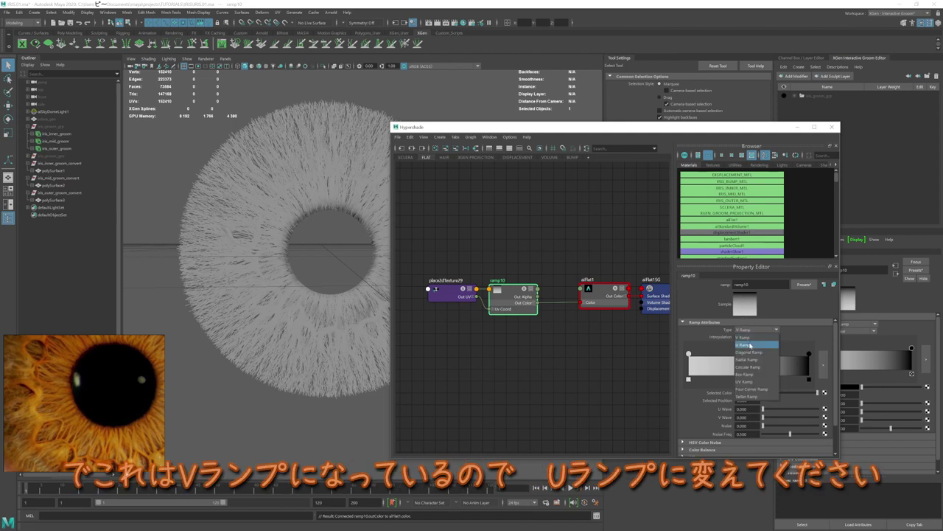
click(751, 345)
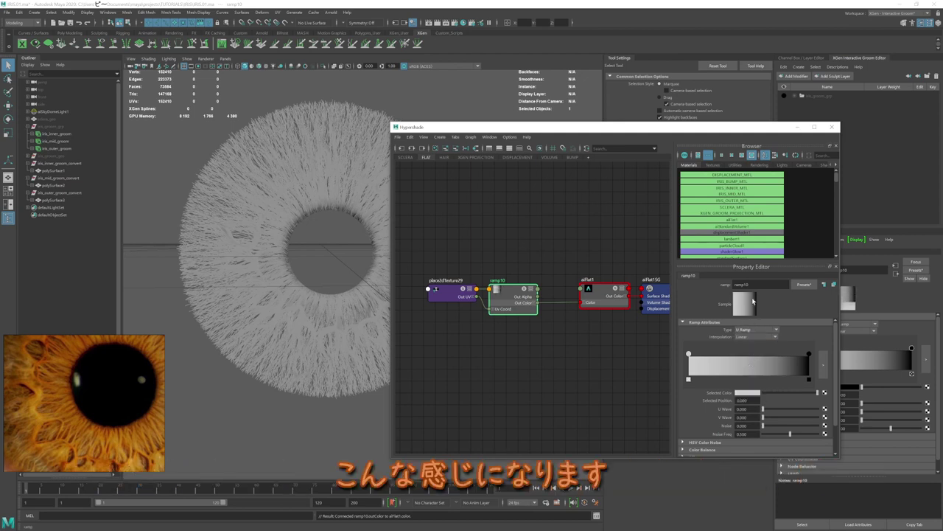
Step: Assign aiFlat1 to the three iris meshes and close the Hypershade
click(558, 372)
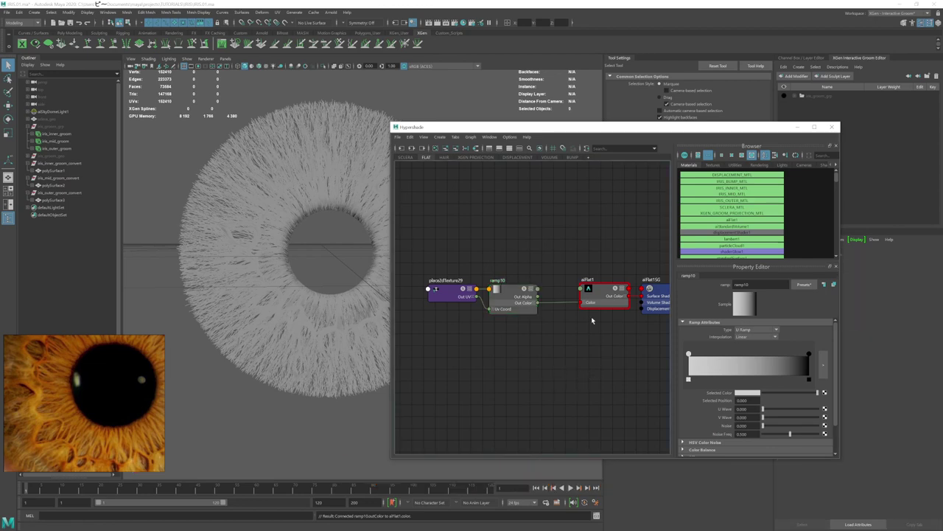
drag(147, 218, 280, 247)
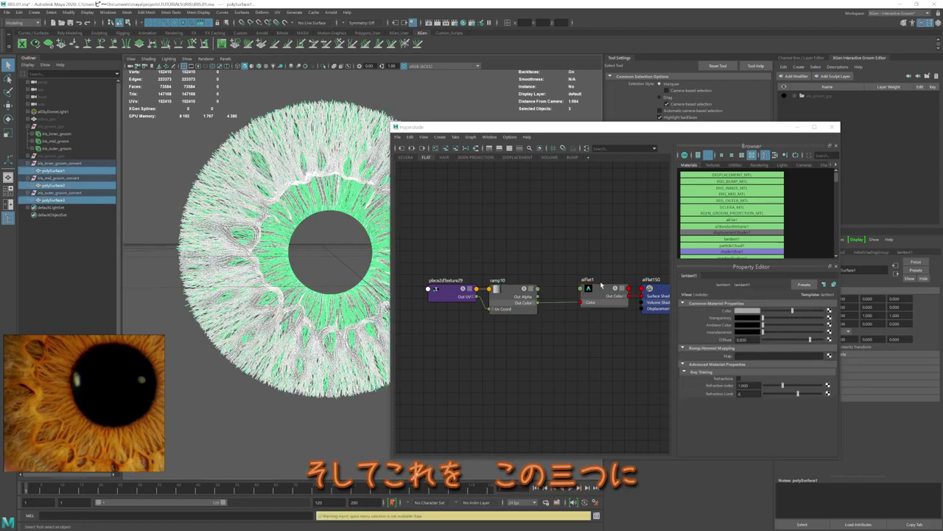
right_drag(601, 285, 597, 270)
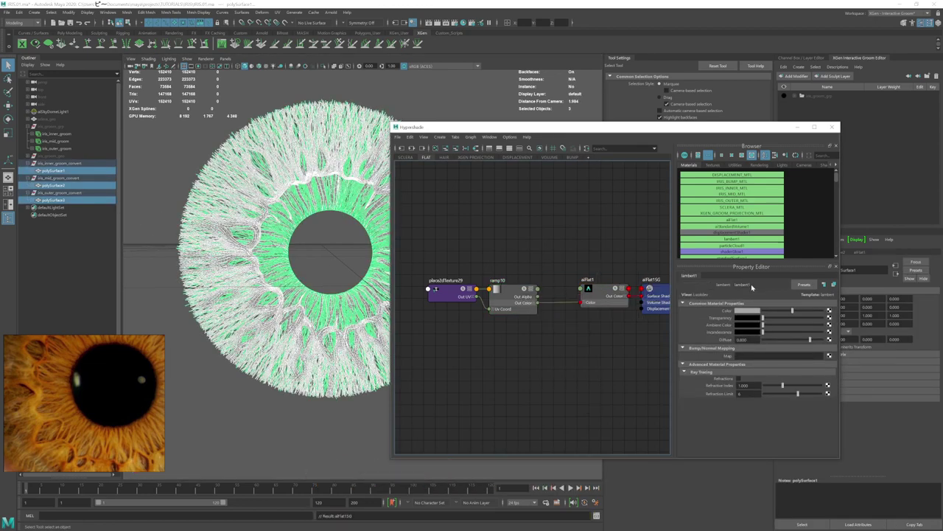
click(832, 127)
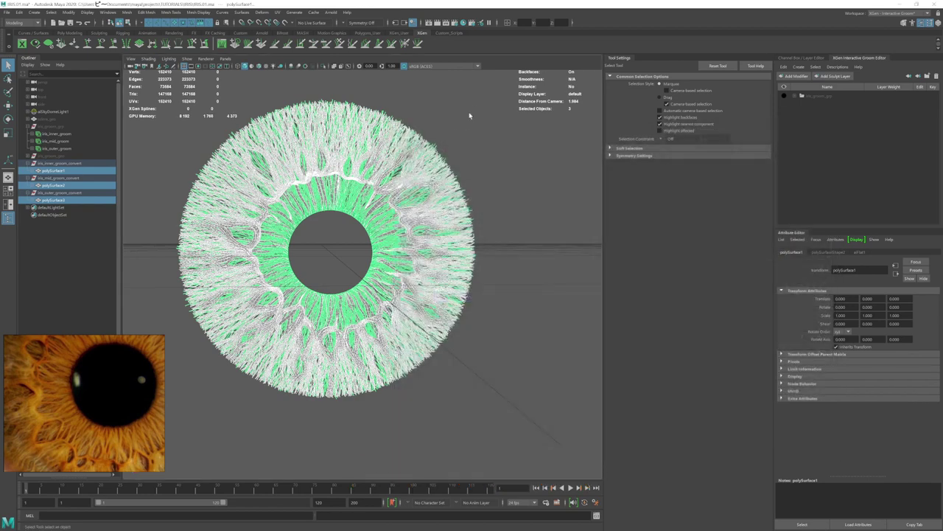
click(468, 115)
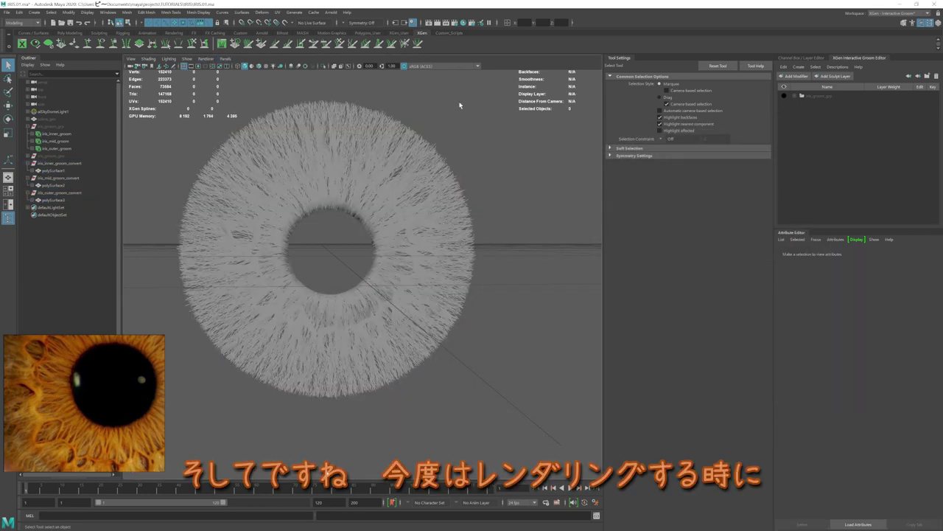
Step: Choose the 4k_Square Image Size preset (4096 × 4096) in Render Settings
click(455, 23)
drag(565, 181, 542, 179)
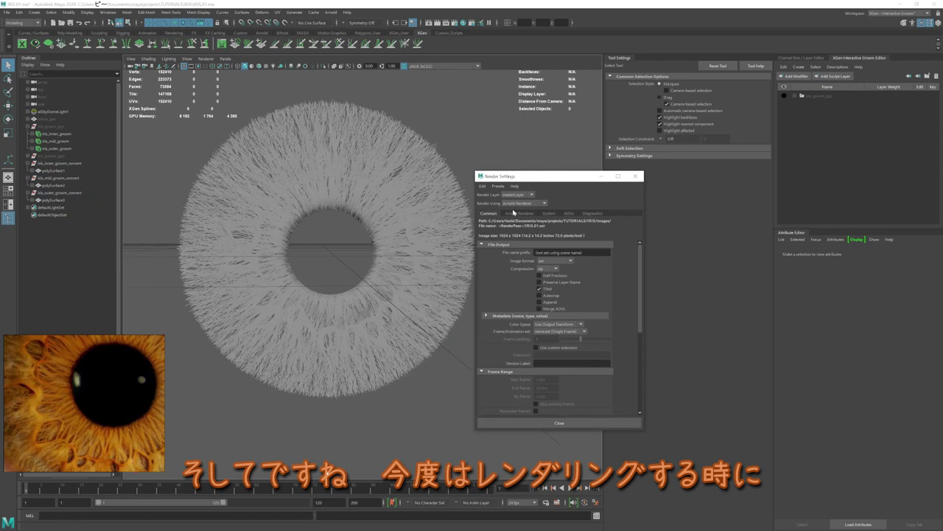
scroll(621, 332, down, 2)
scroll(617, 359, down, 3)
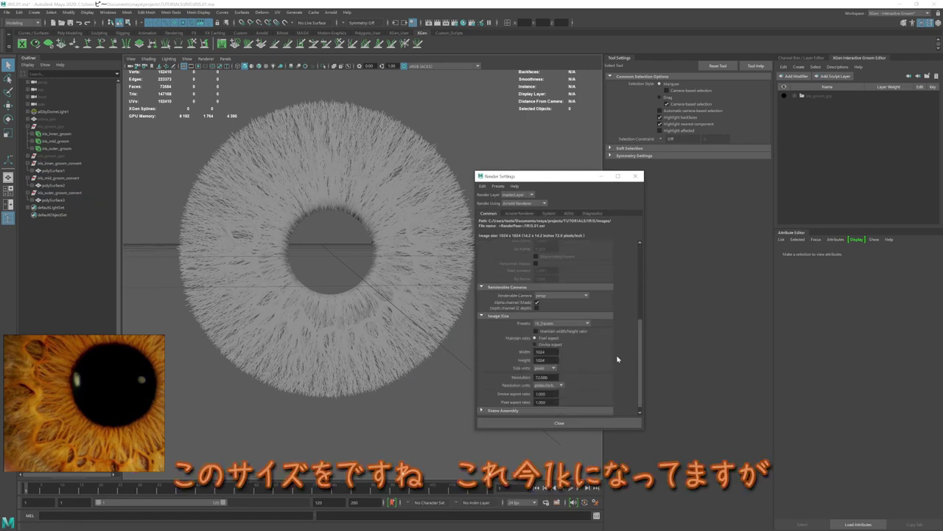
click(545, 326)
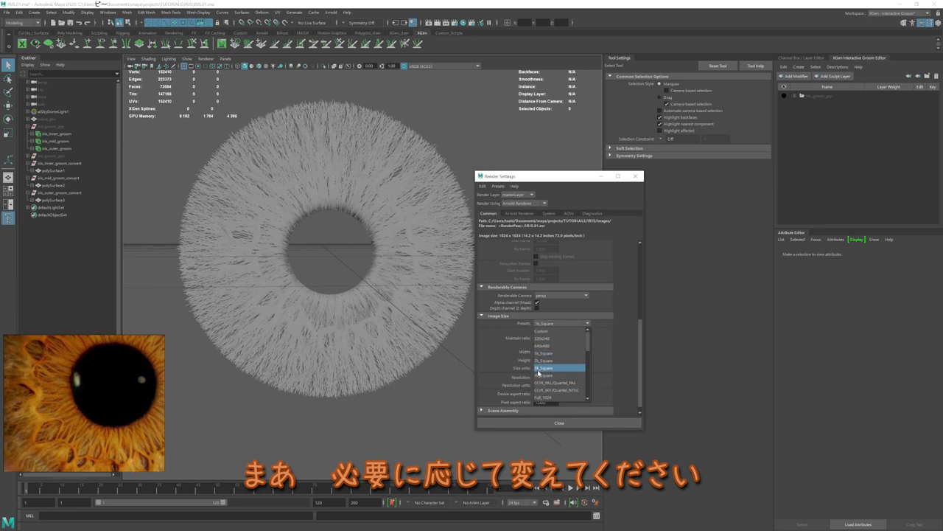
click(551, 374)
drag(575, 176, 608, 183)
click(669, 183)
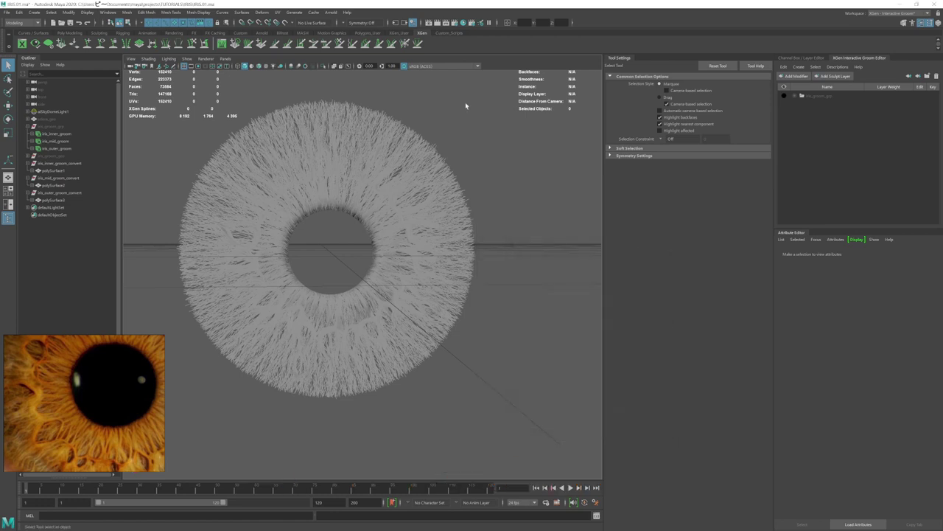
Step: Switch the viewport to Front View and render the iris in Arnold RenderView
key(space)
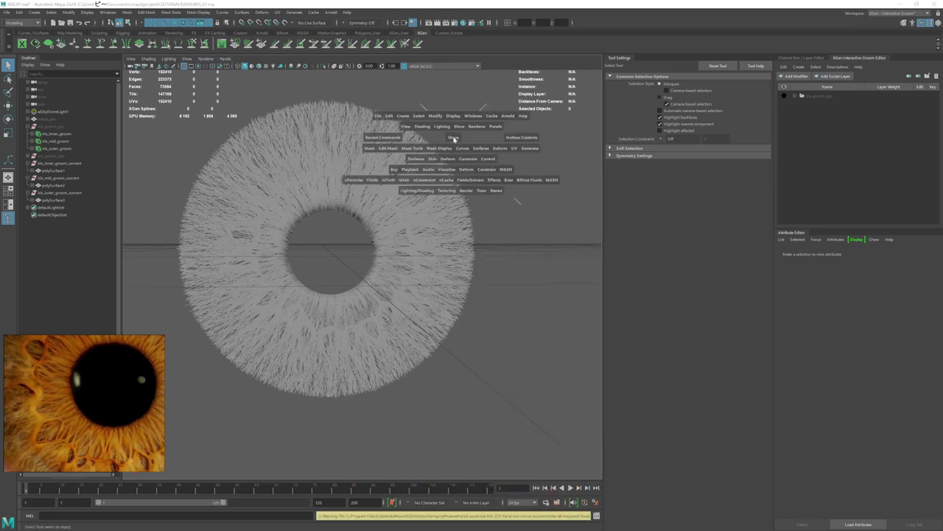
drag(452, 151, 420, 210)
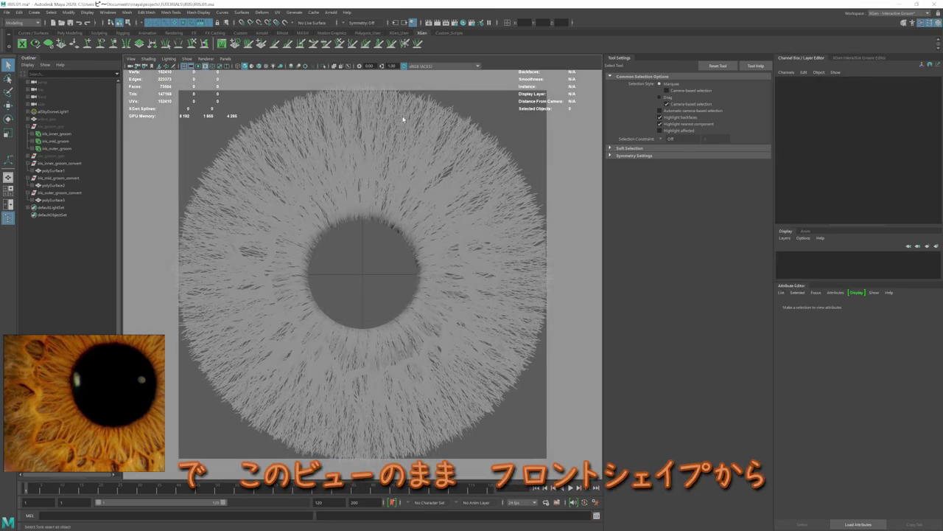
click(331, 12)
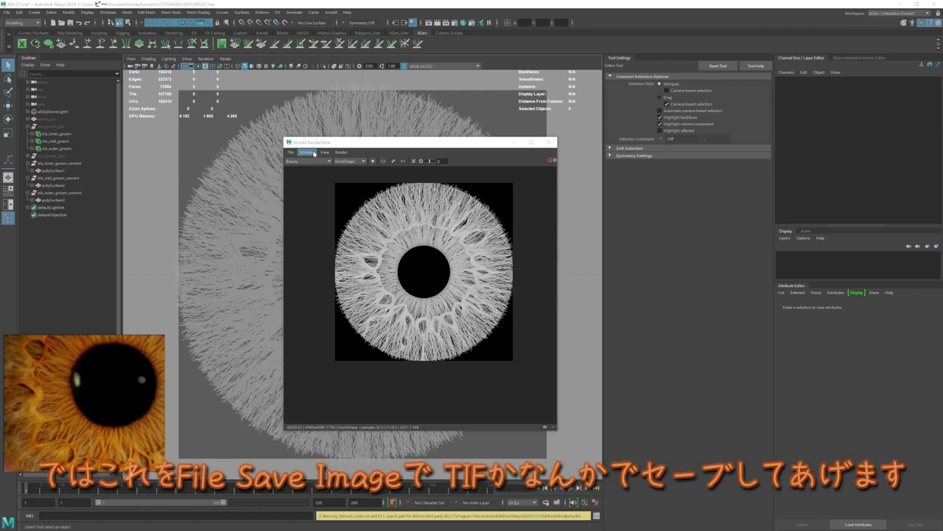
click(290, 152)
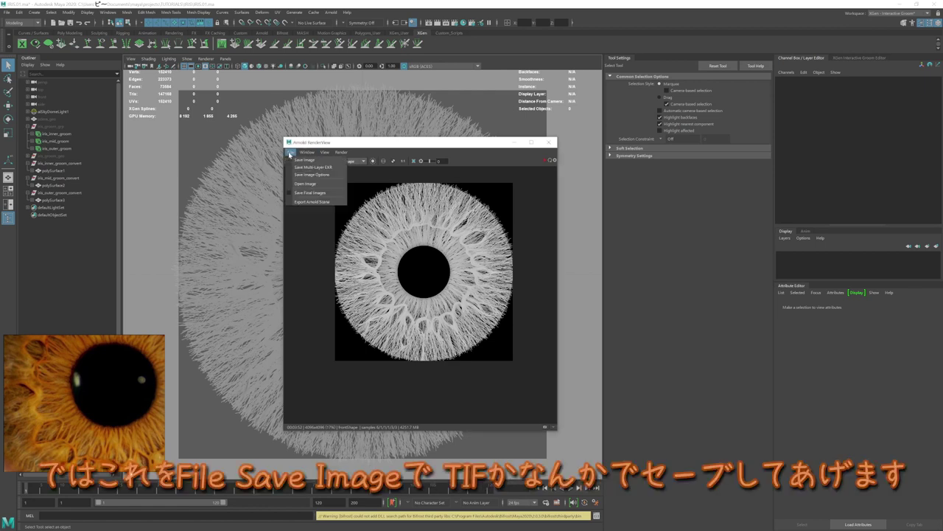
click(434, 148)
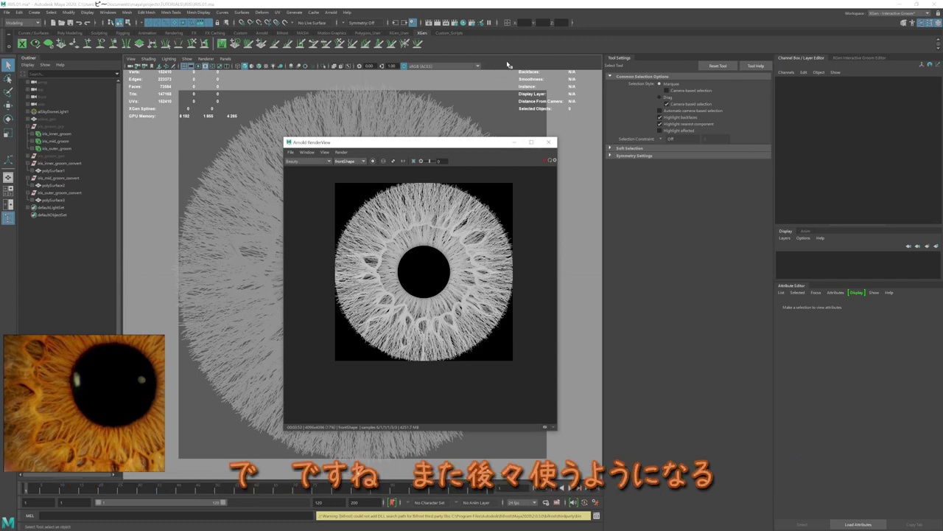
click(549, 142)
click(59, 162)
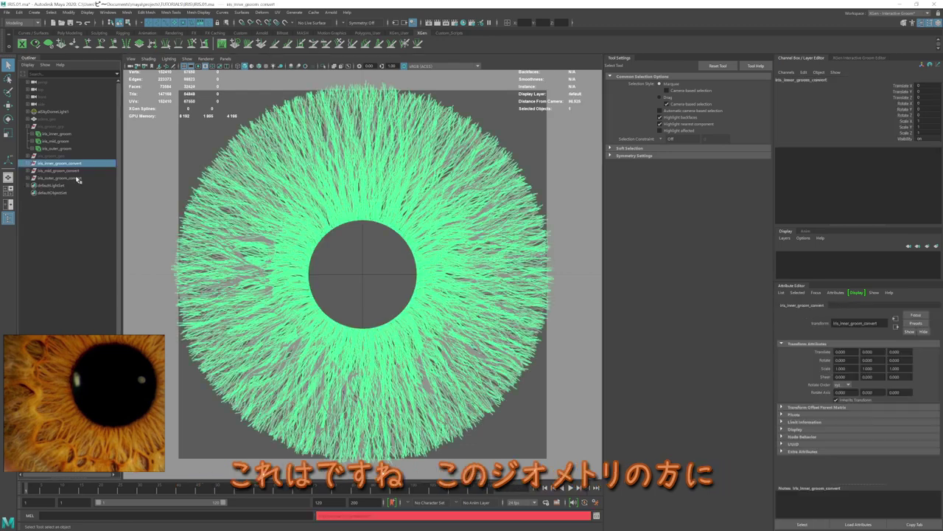
shift+click(76, 179)
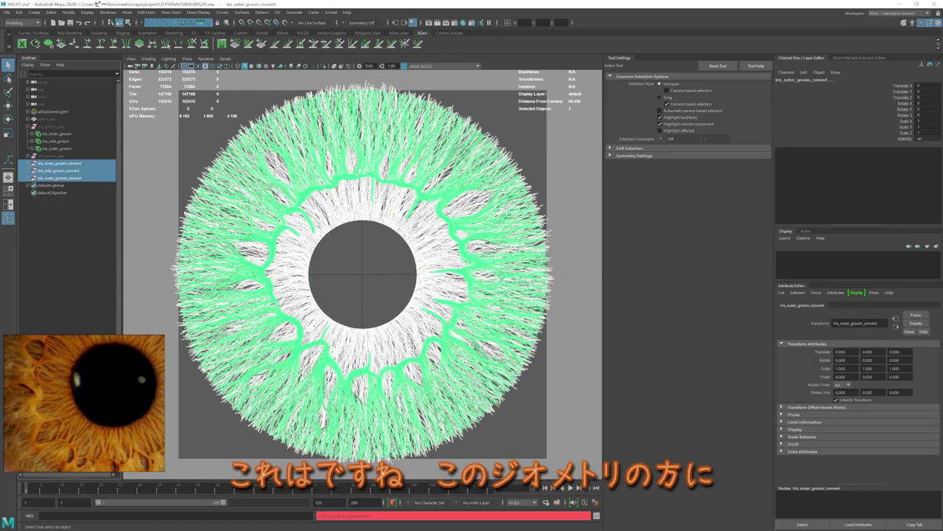
right_click(357, 126)
mouse_move(356, 326)
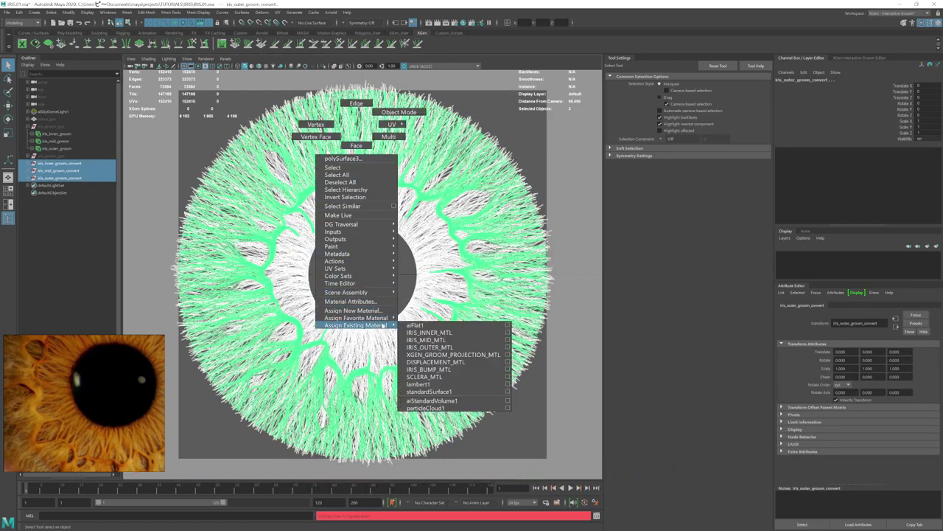
click(464, 385)
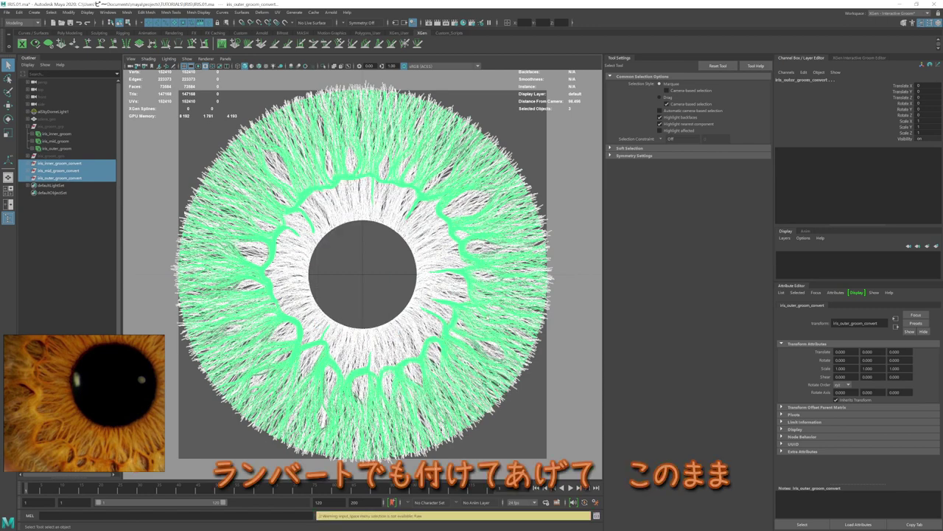
click(571, 198)
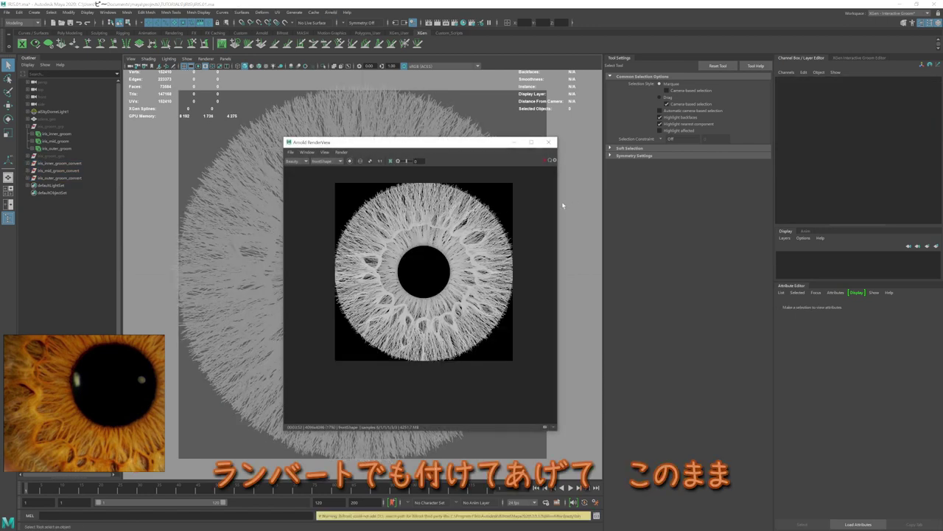
Step: Change the Image Size preset to 1k_Square (1024 × 1024) and re-render the iris
click(350, 161)
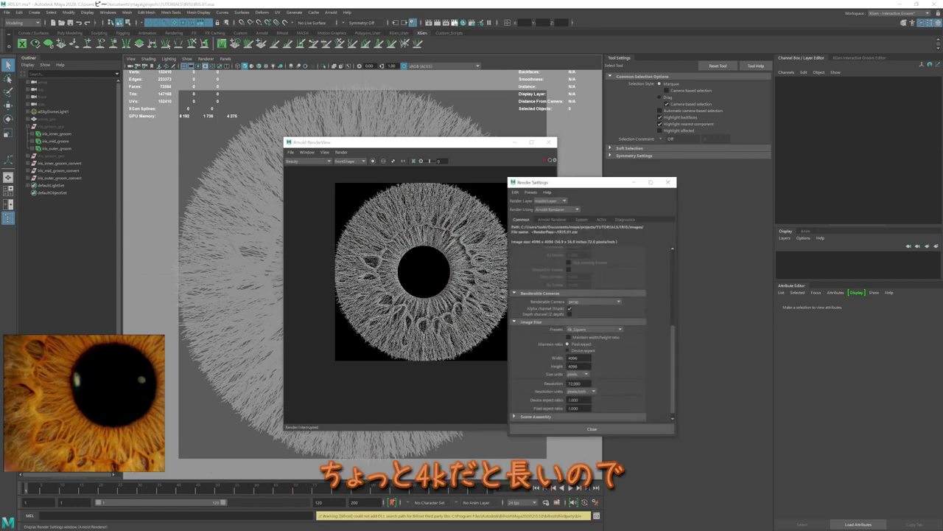
click(457, 24)
click(591, 429)
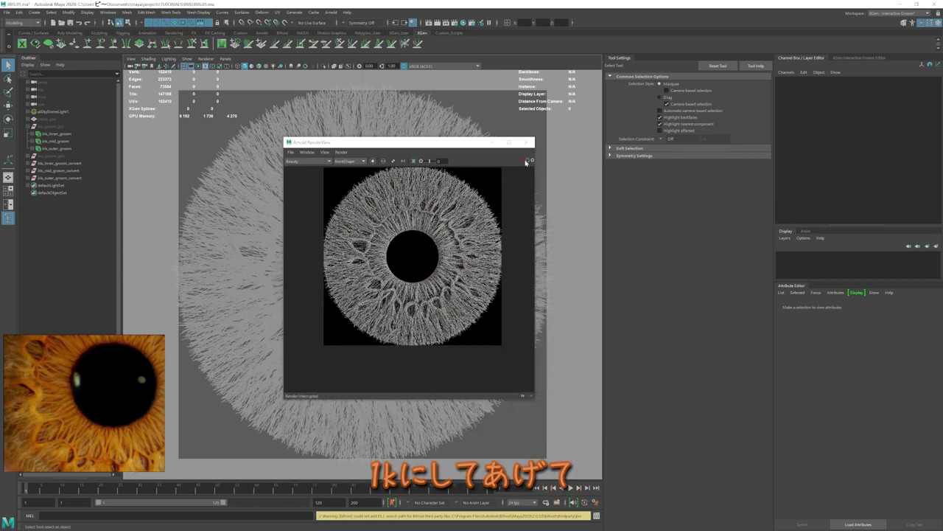
click(528, 162)
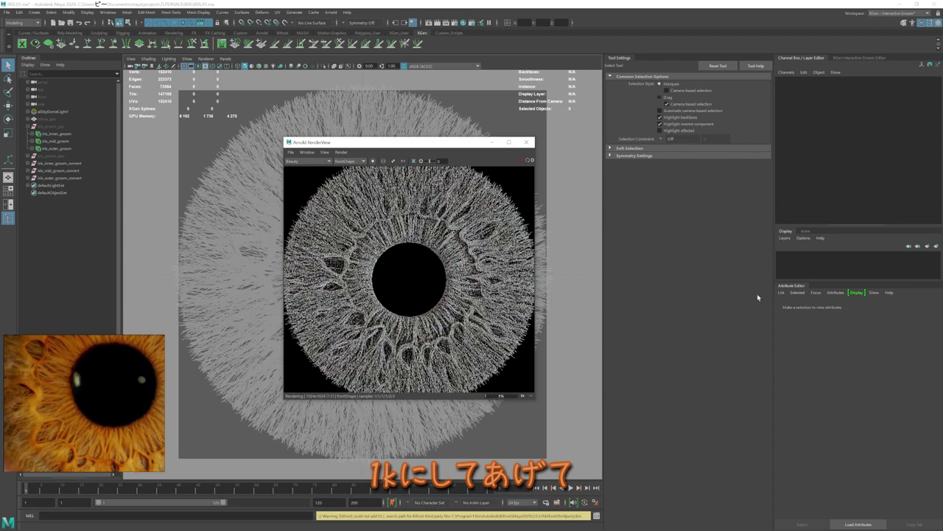